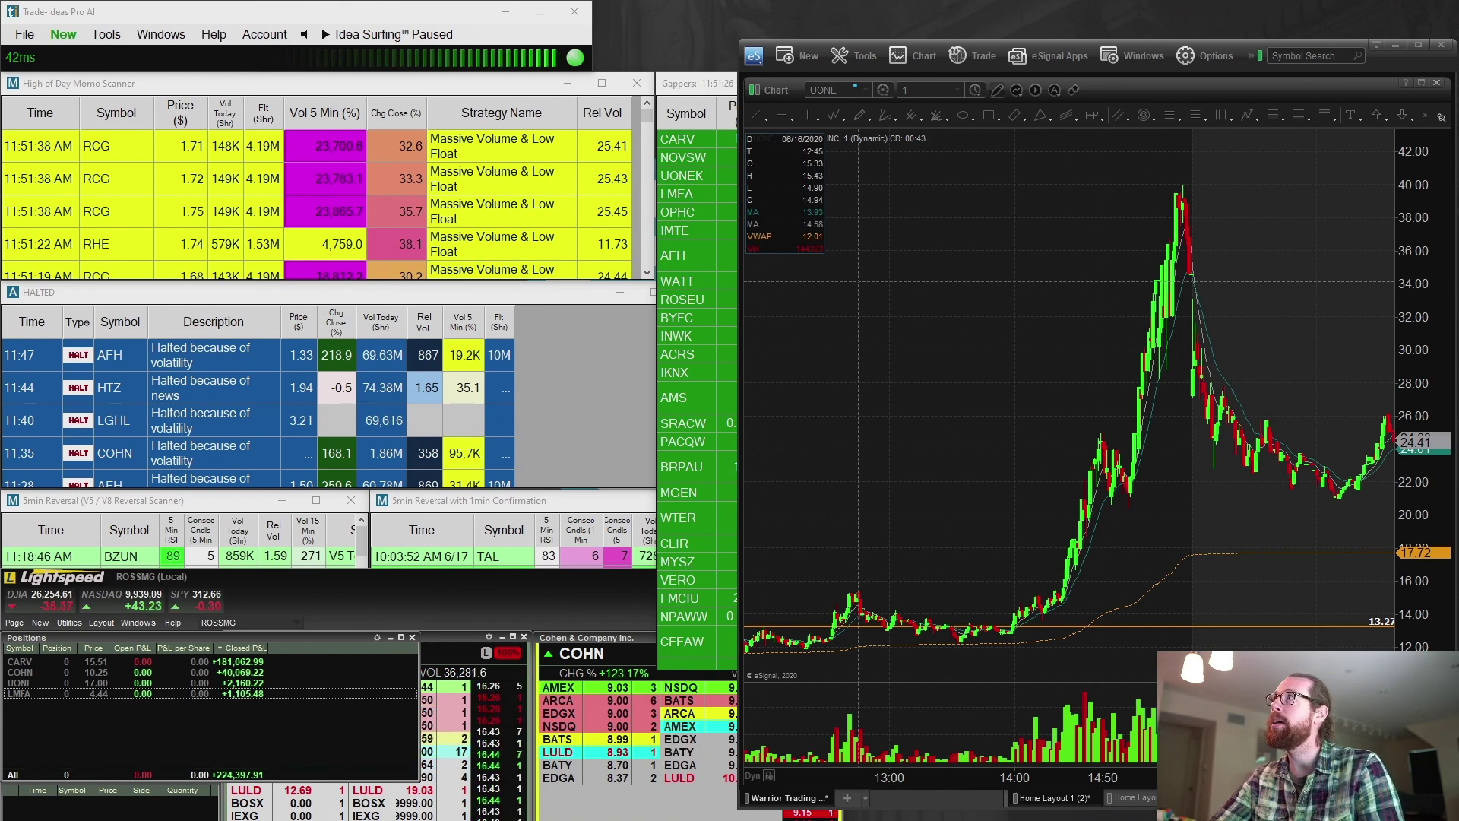
Zoom out the UONE one-minute chart to show its morning spike
{"action": "left_click_drag", "start_coordinate": [961, 781], "coordinate": [1079, 781]}
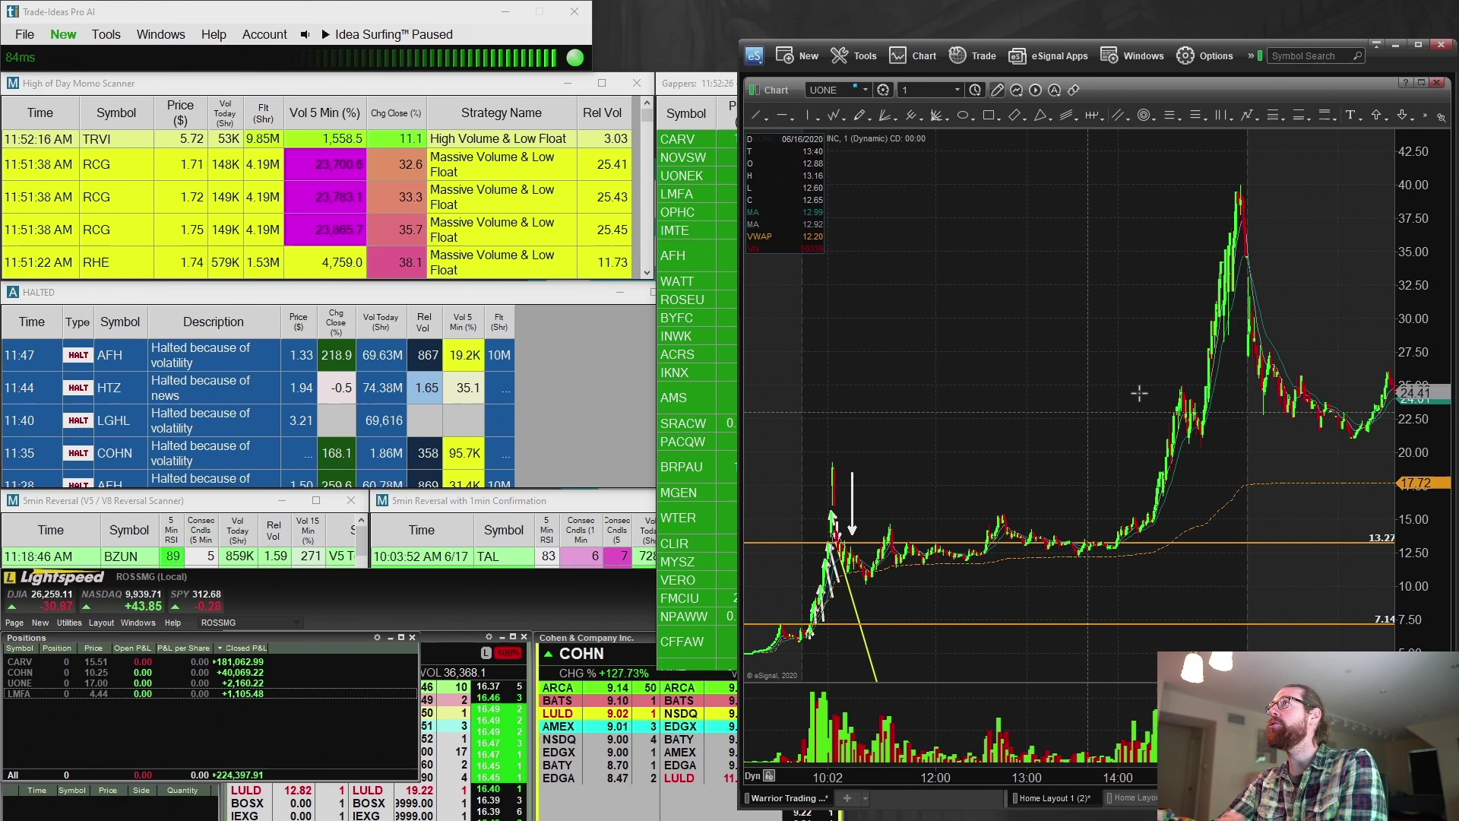
{"action": "left_click_drag", "start_coordinate": [1150, 781], "coordinate": [905, 773]}
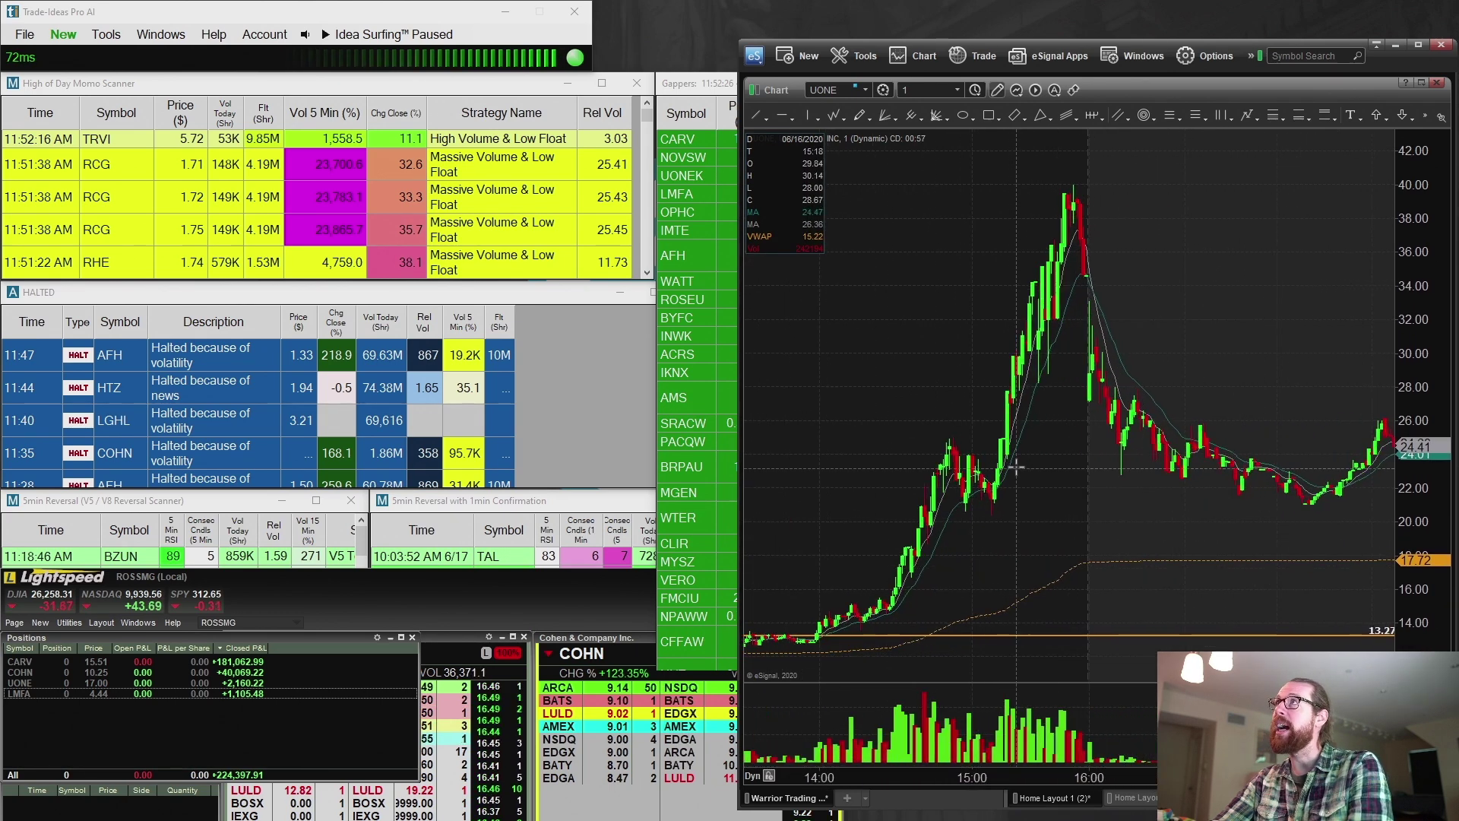
{"action": "left_click", "coordinate": [757, 116]}
{"action": "left_click_drag", "start_coordinate": [934, 431], "coordinate": [1185, 463]}
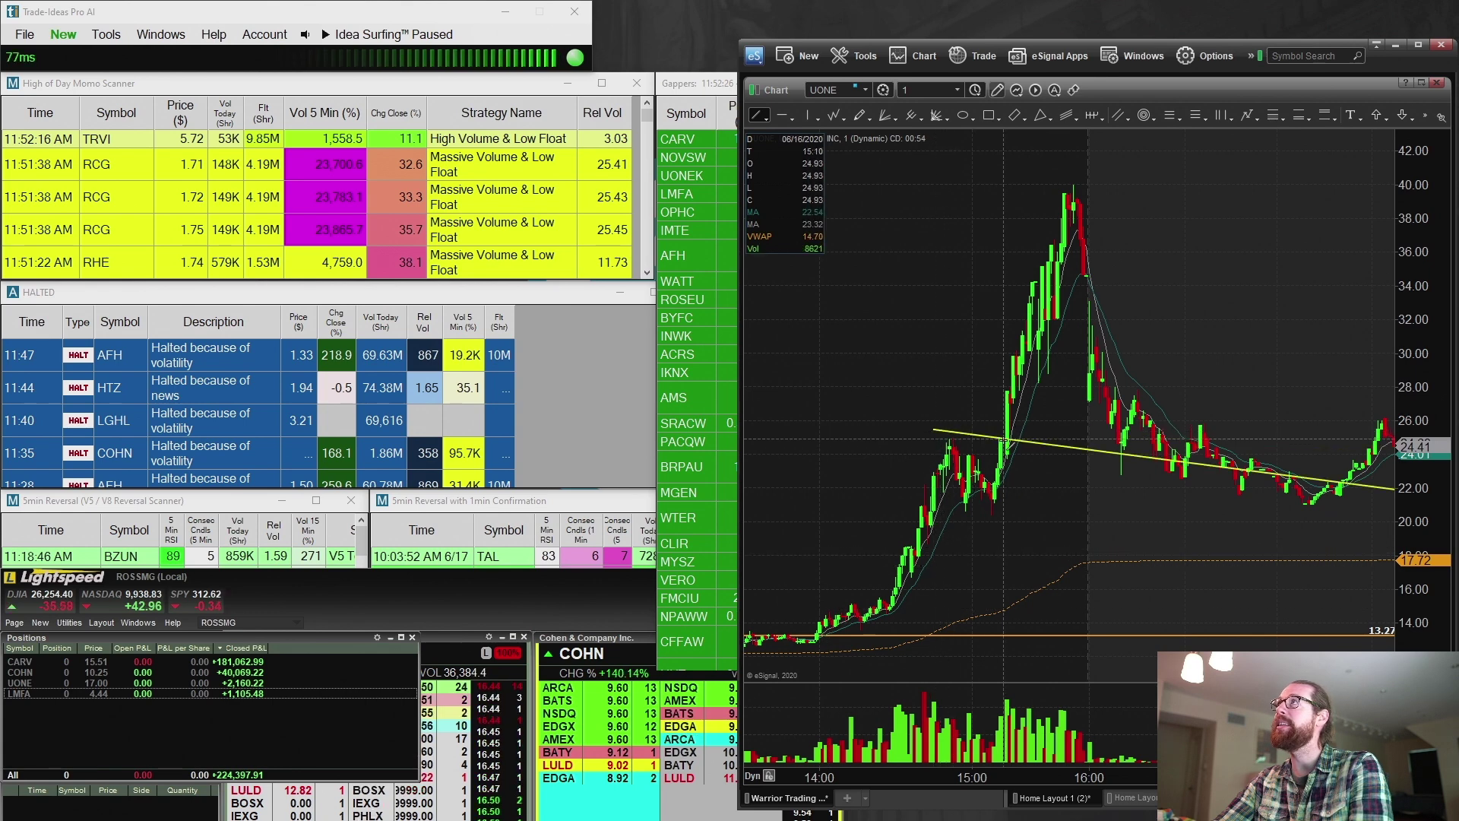
{"action": "left_click_drag", "start_coordinate": [903, 538], "coordinate": [1092, 680]}
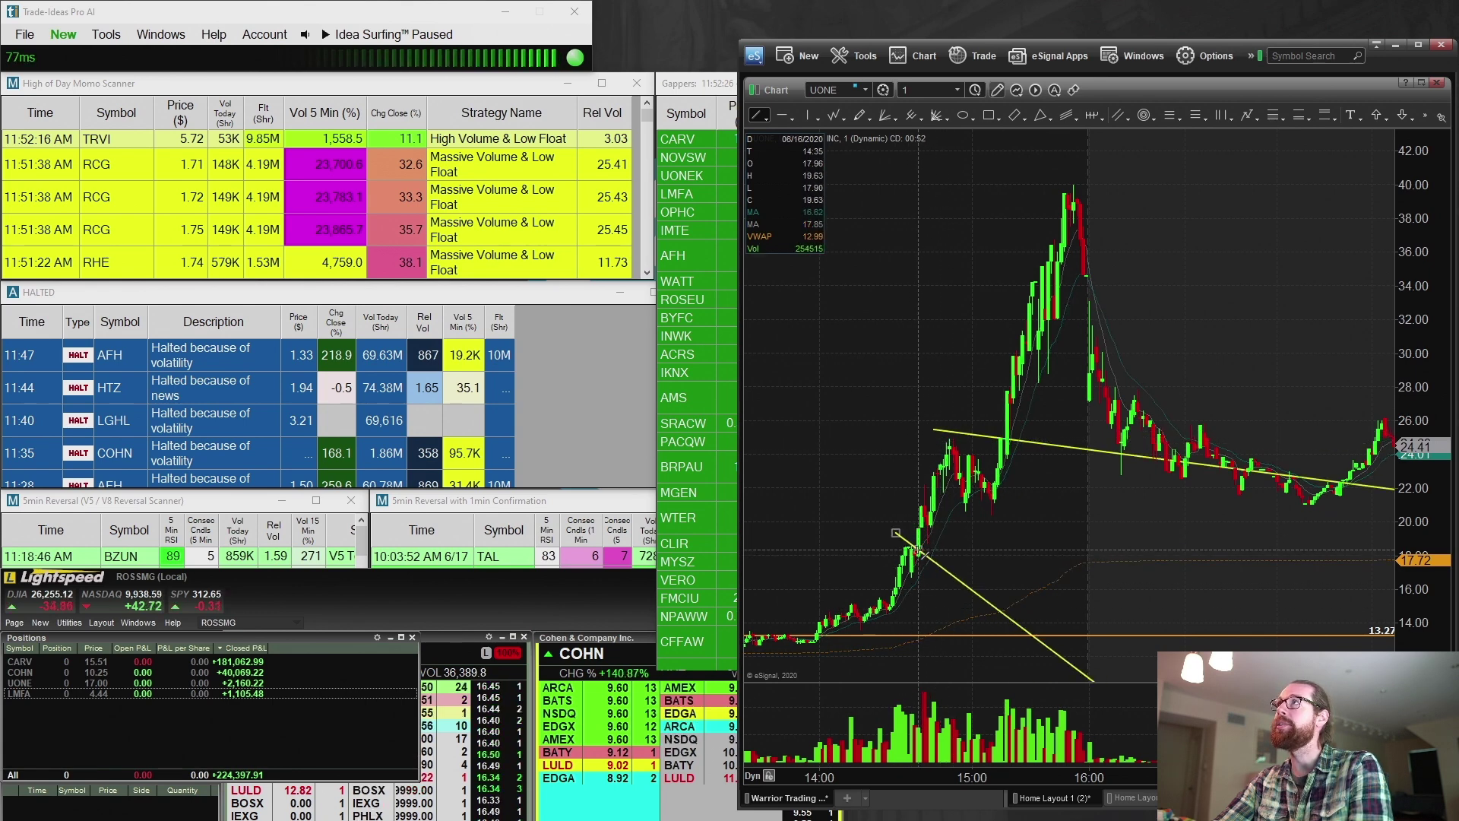
{"action": "key", "text": "Delete"}
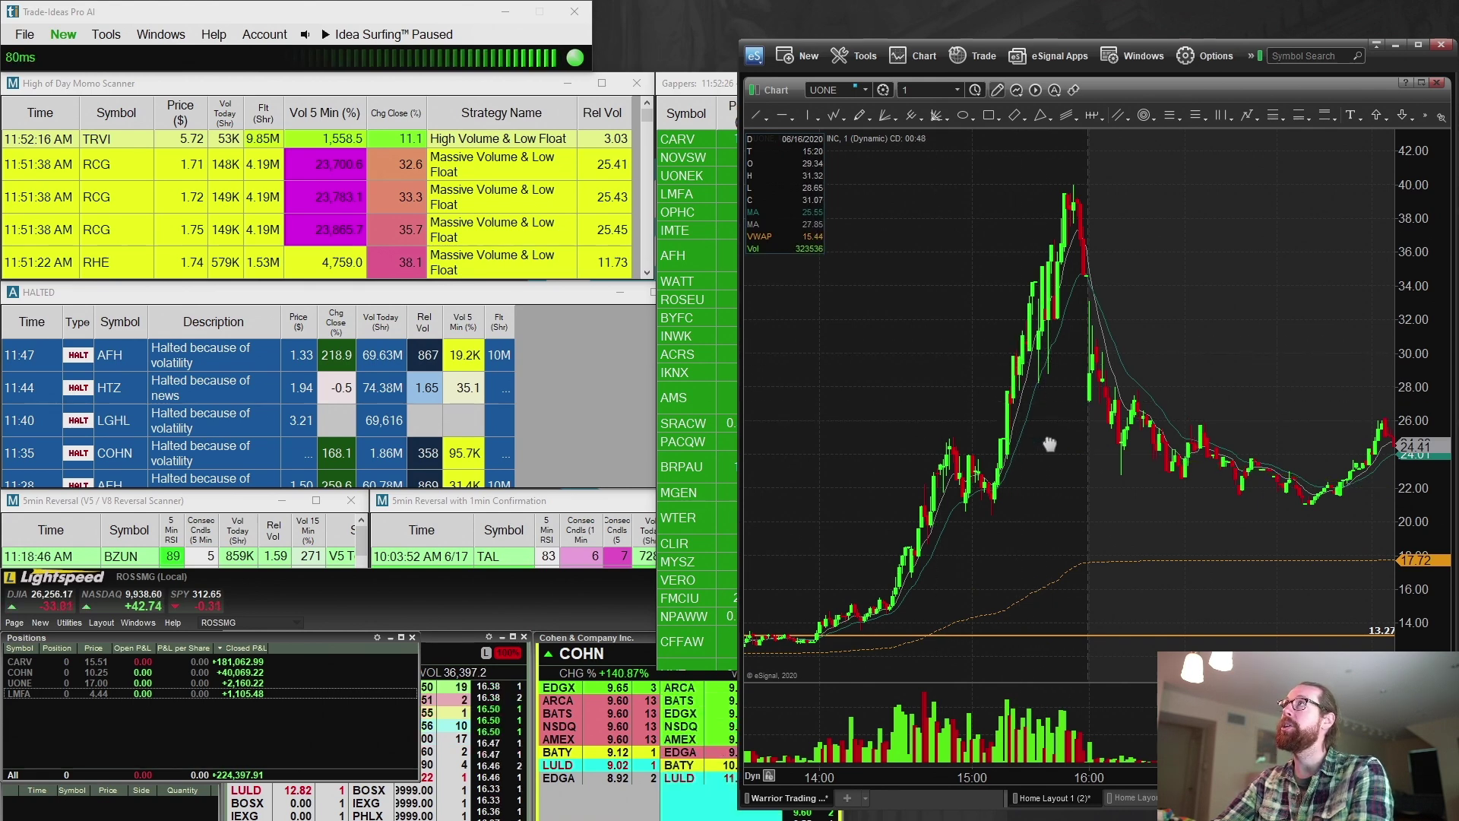
{"action": "left_click_drag", "start_coordinate": [1049, 443], "coordinate": [1145, 445]}
{"action": "left_click_drag", "start_coordinate": [1163, 596], "coordinate": [1207, 521]}
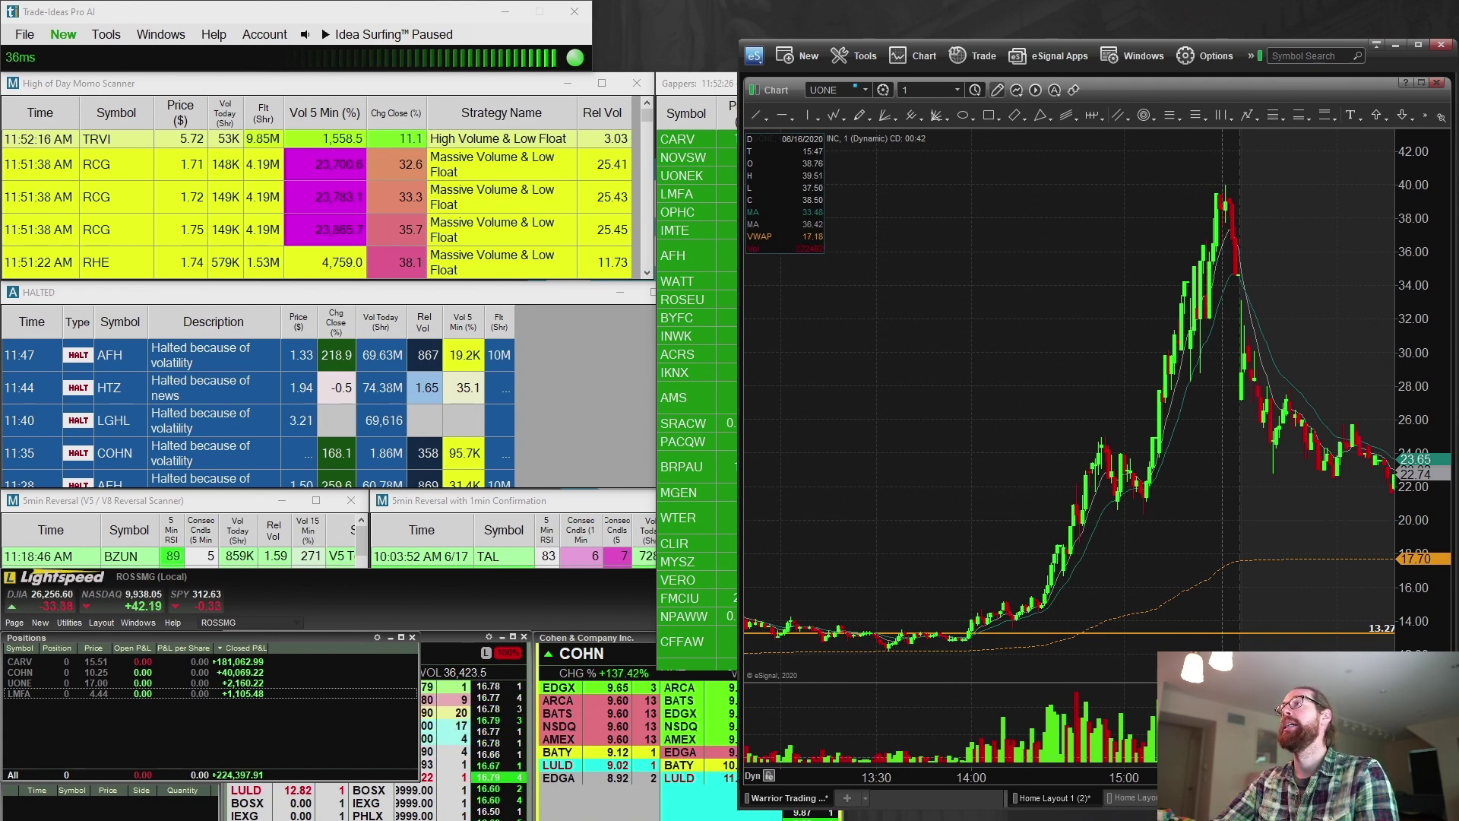
{"action": "left_click_drag", "start_coordinate": [1209, 772], "coordinate": [1150, 772]}
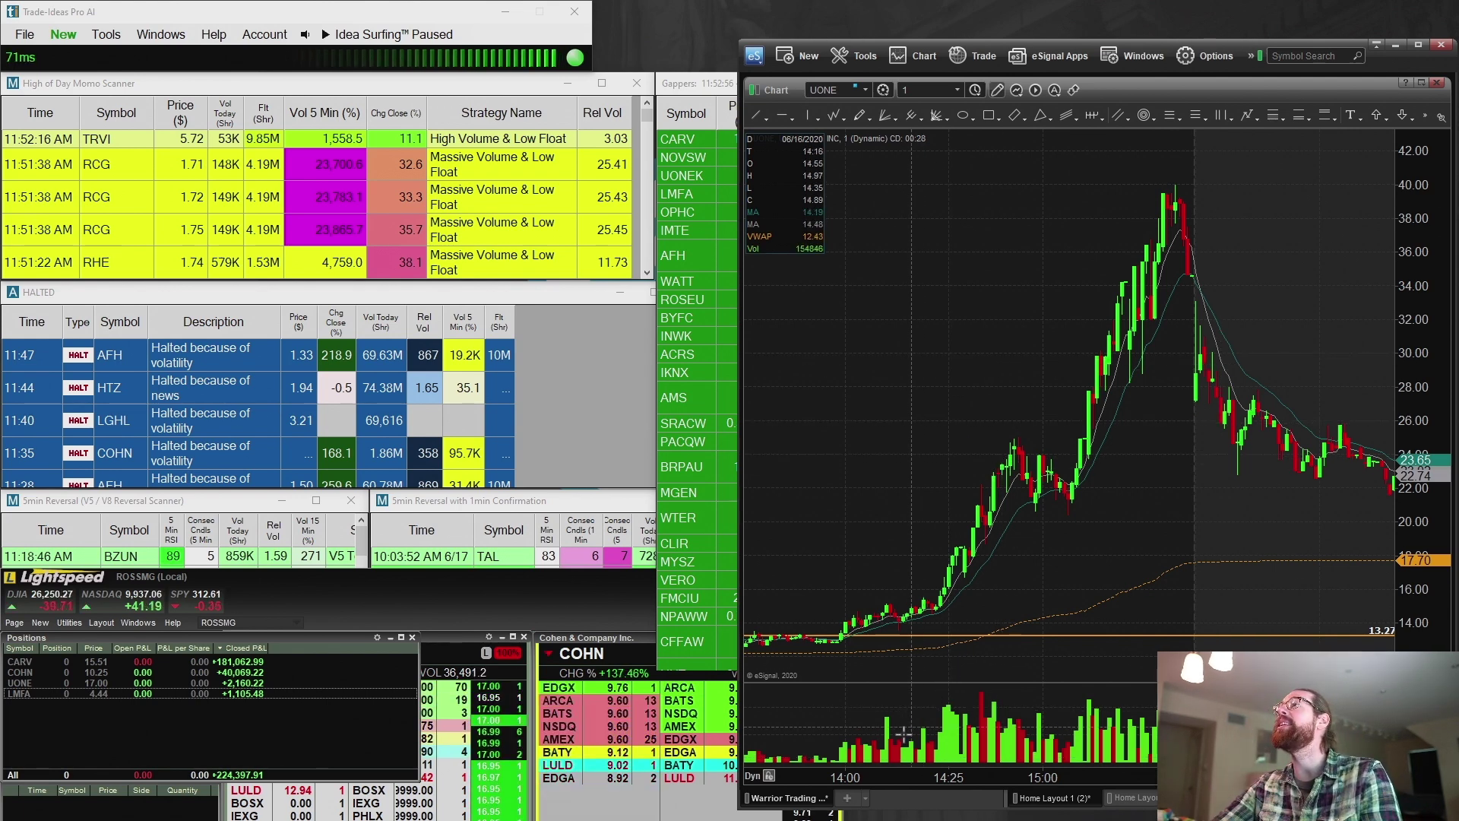
{"action": "left_click_drag", "start_coordinate": [882, 768], "coordinate": [1201, 749]}
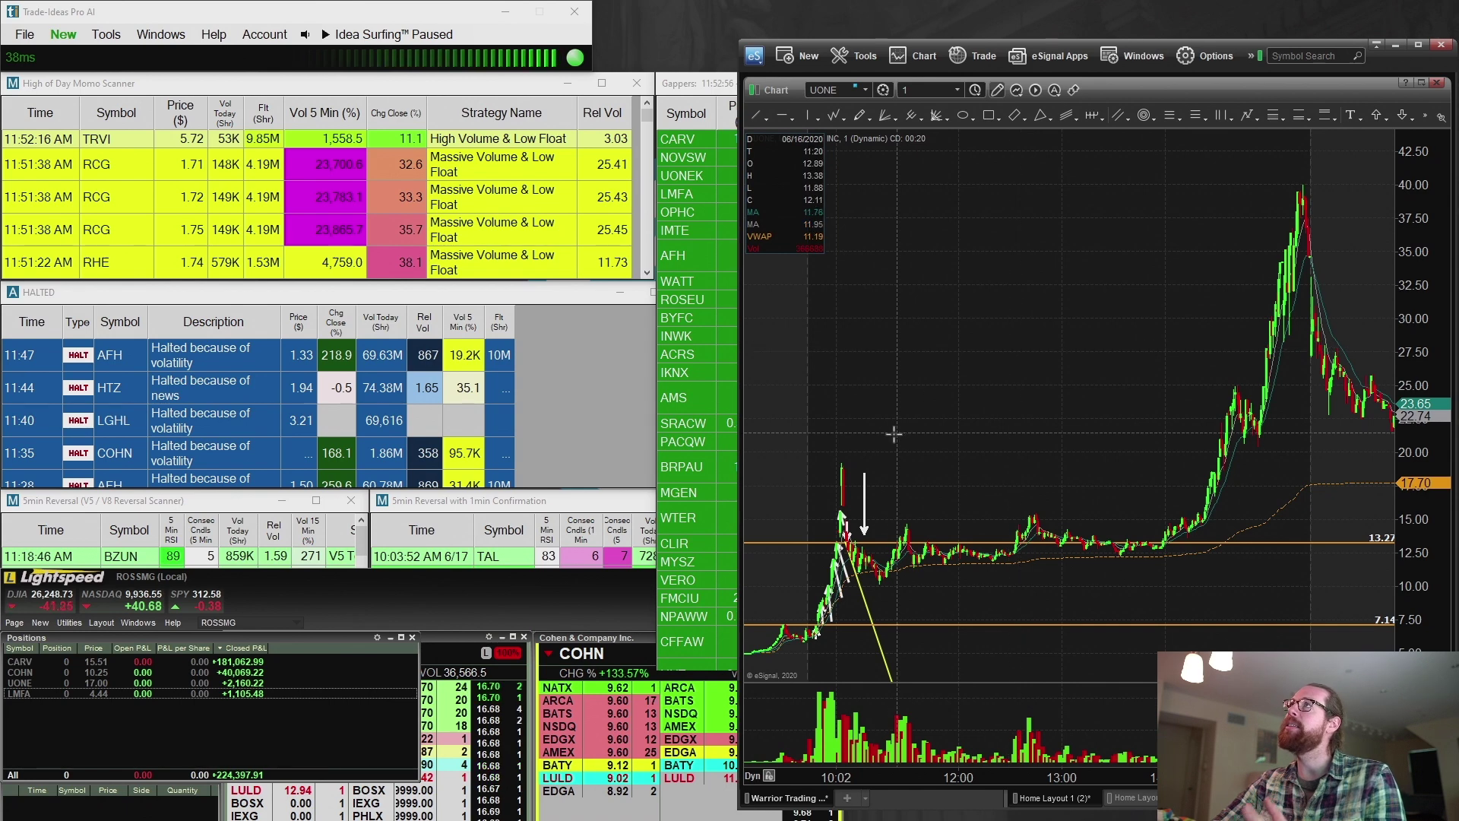
{"action": "scroll", "coordinate": [973, 440], "scroll_direction": "up", "scroll_amount": 5}
Zoom into UONE's morning spike and move the white arrow alongside the run-up candles
{"action": "left_click_drag", "start_coordinate": [973, 440], "coordinate": [1365, 462]}
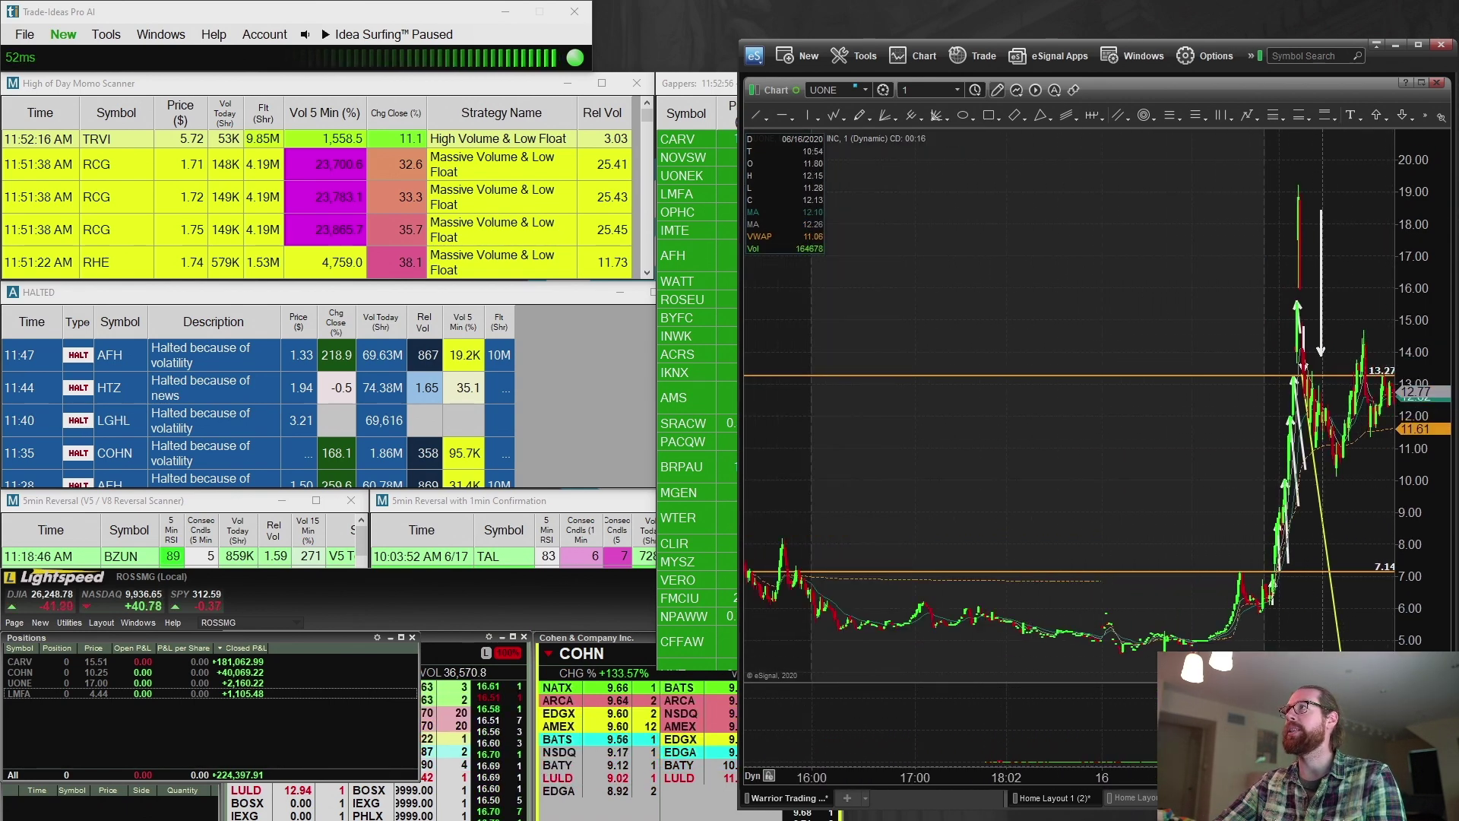
{"action": "scroll", "coordinate": [980, 545], "scroll_direction": "up", "scroll_amount": 6}
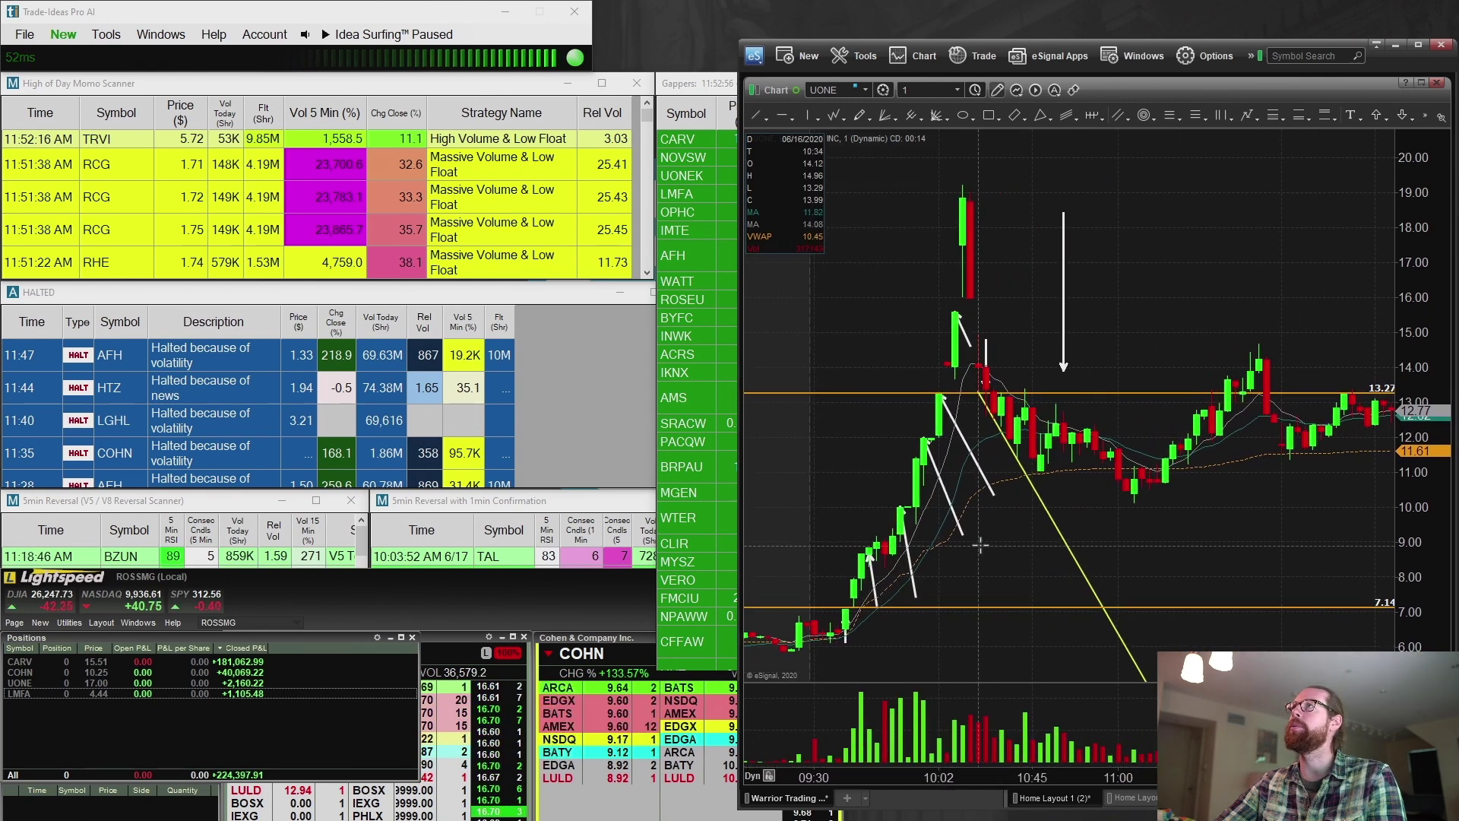
{"action": "left_click_drag", "start_coordinate": [981, 545], "coordinate": [1147, 561]}
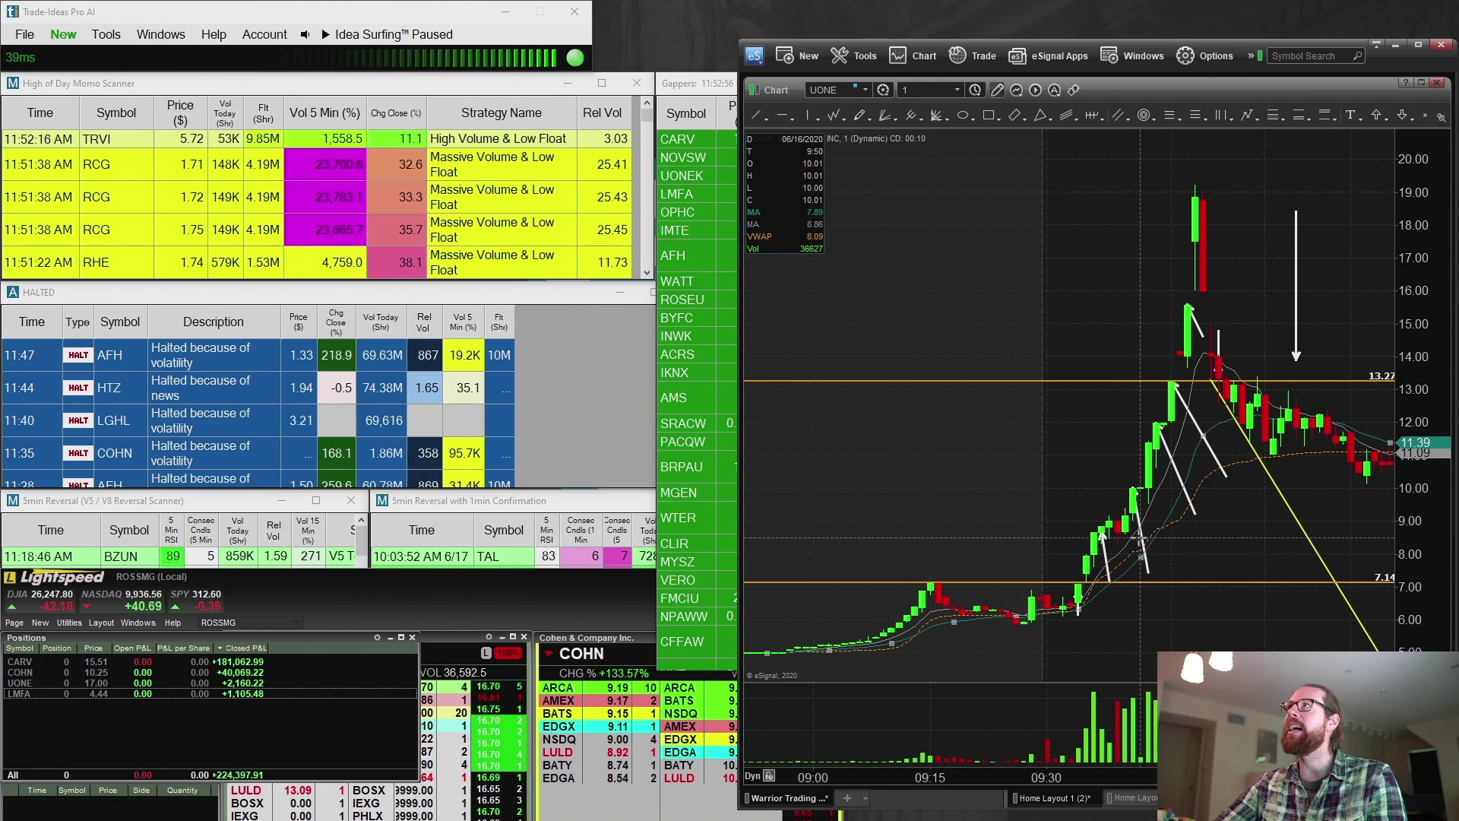
{"action": "left_click", "coordinate": [1176, 470]}
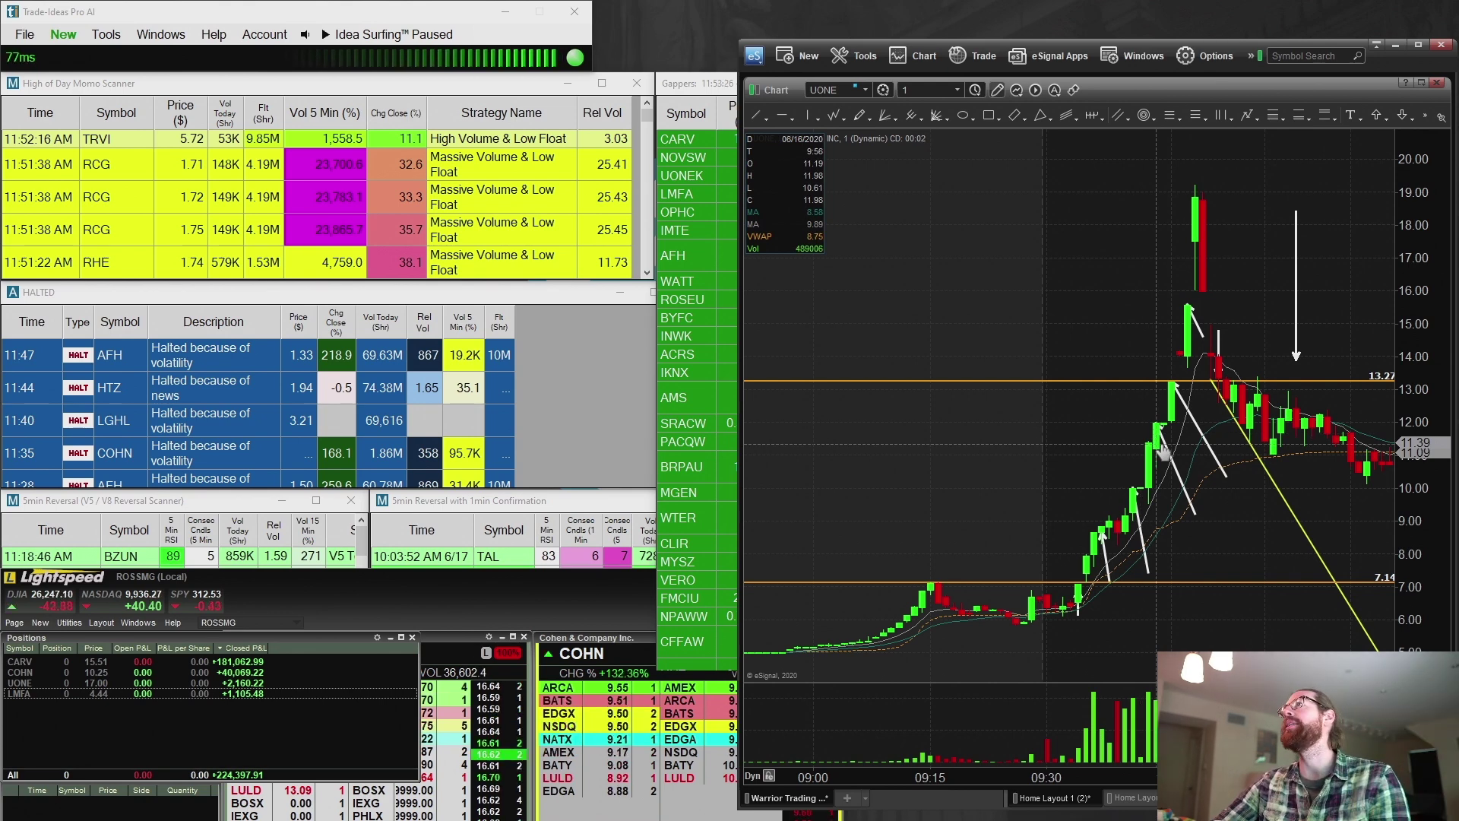
{"action": "left_click_drag", "start_coordinate": [1169, 453], "coordinate": [1187, 443]}
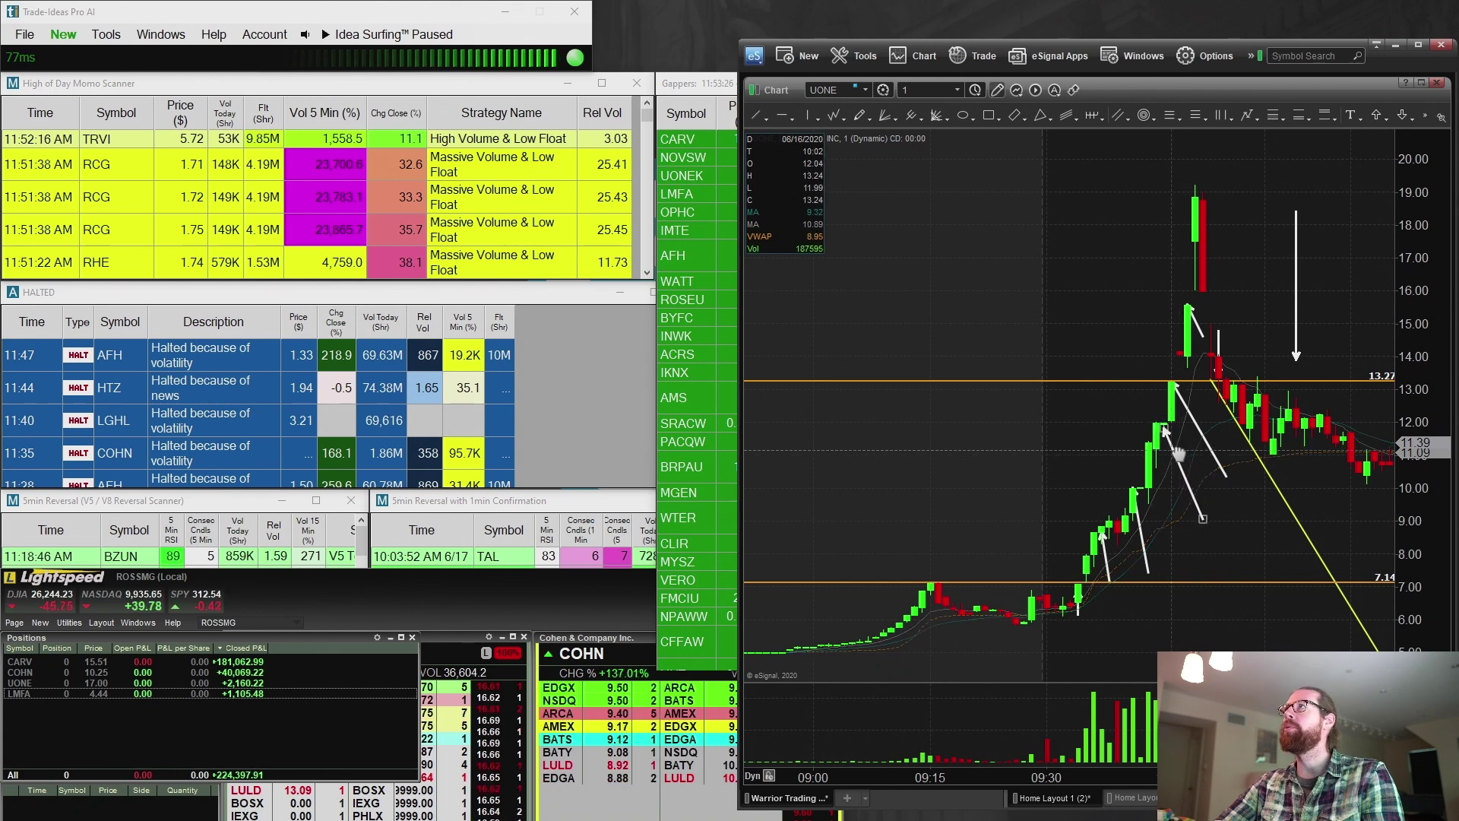
Nudge the other white arrows onto their candles and add an arrow at the breakout candle near 7.14
{"action": "left_click", "coordinate": [1211, 433]}
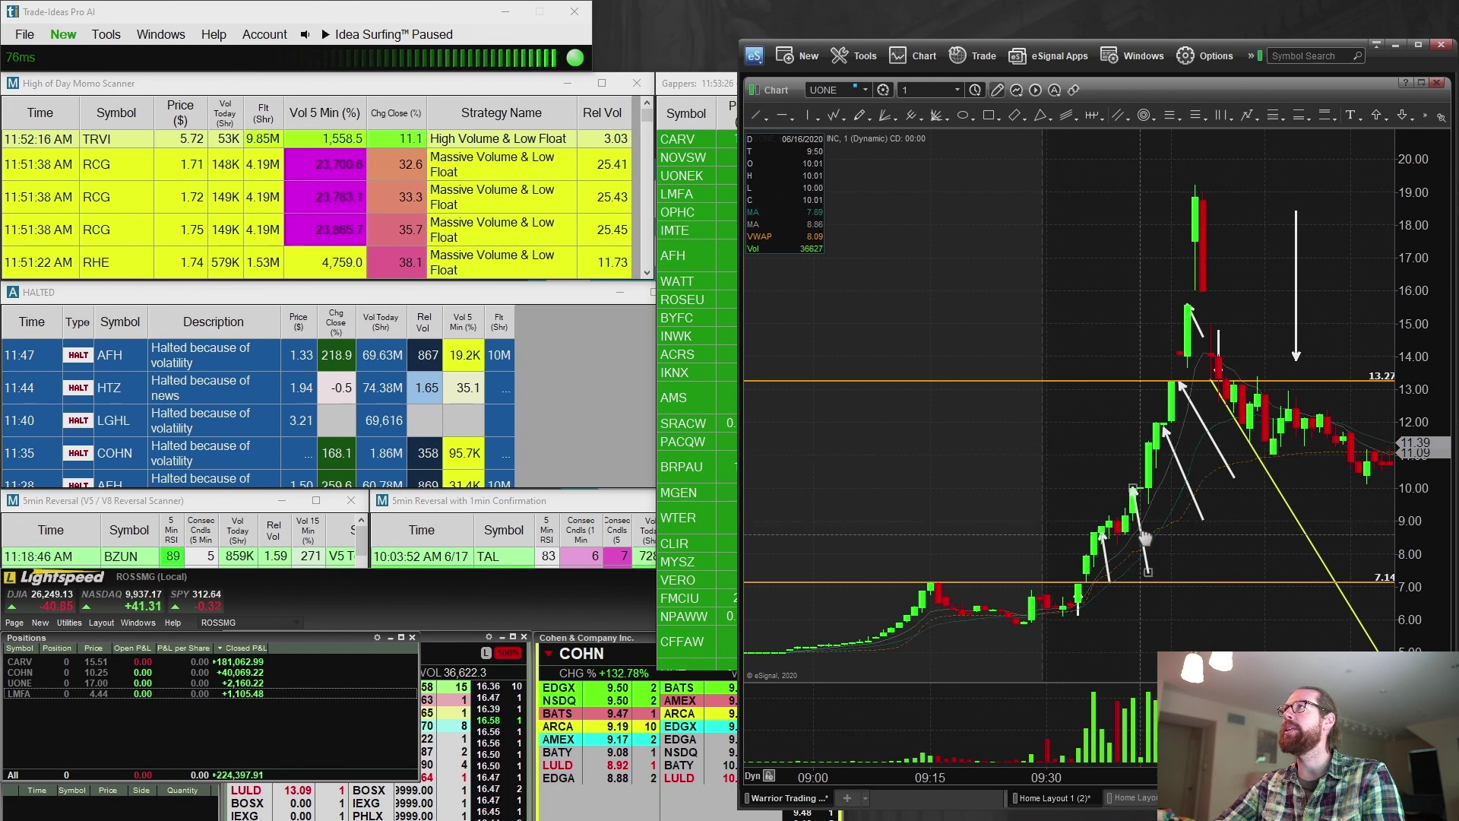
{"action": "left_click_drag", "start_coordinate": [1146, 541], "coordinate": [1153, 543]}
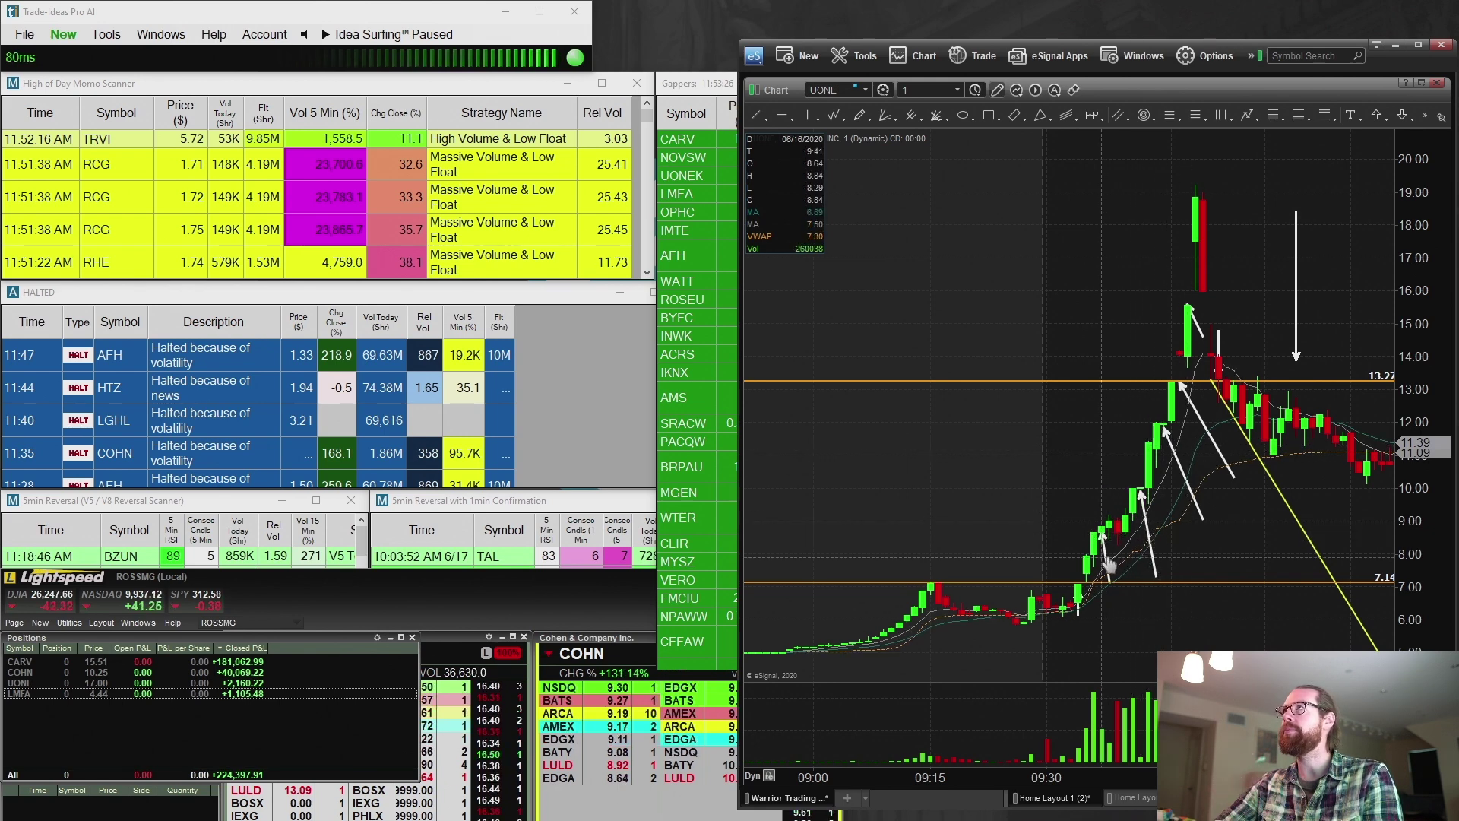
{"action": "left_click_drag", "start_coordinate": [1111, 561], "coordinate": [1117, 564]}
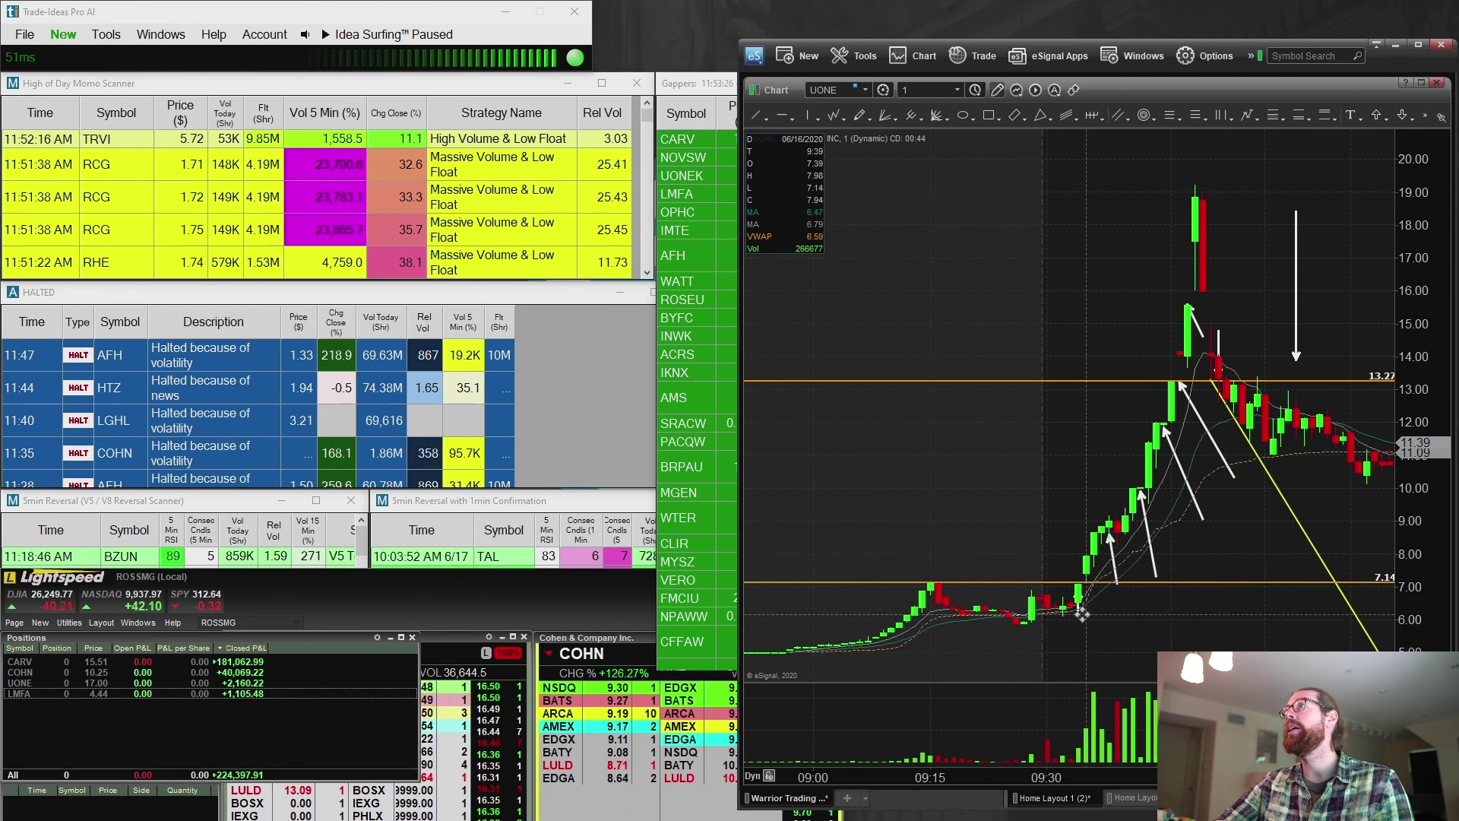
{"action": "left_click_drag", "start_coordinate": [1078, 612], "coordinate": [1117, 617]}
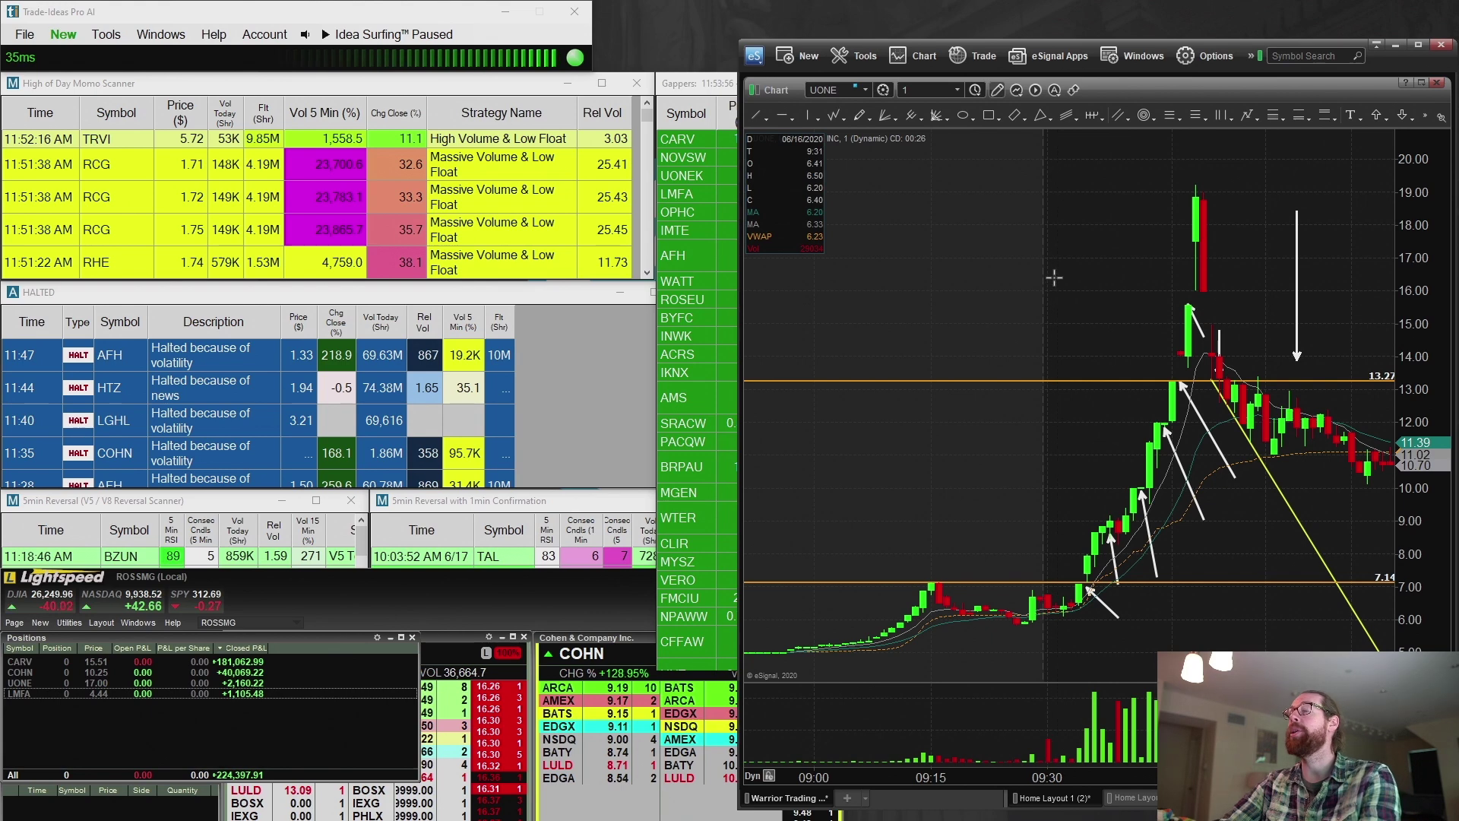
Load SPY as a daily (,D) chart zoomed out to show the February–April 2020 crash and recovery
{"action": "type", "text": "PY"}
{"action": "key", "text": "Return"}
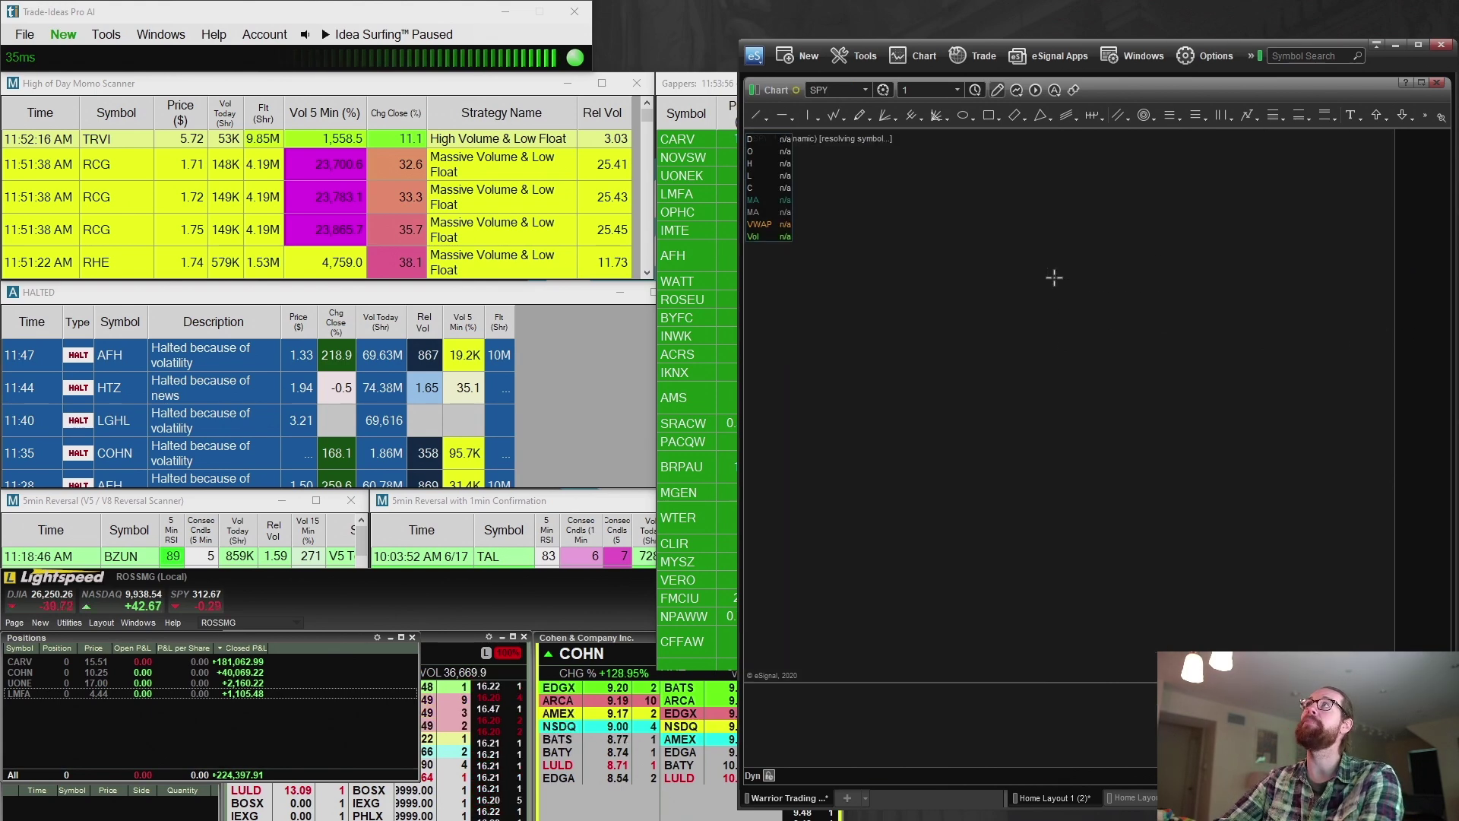
{"action": "type", "text": ",D"}
{"action": "key", "text": "Return"}
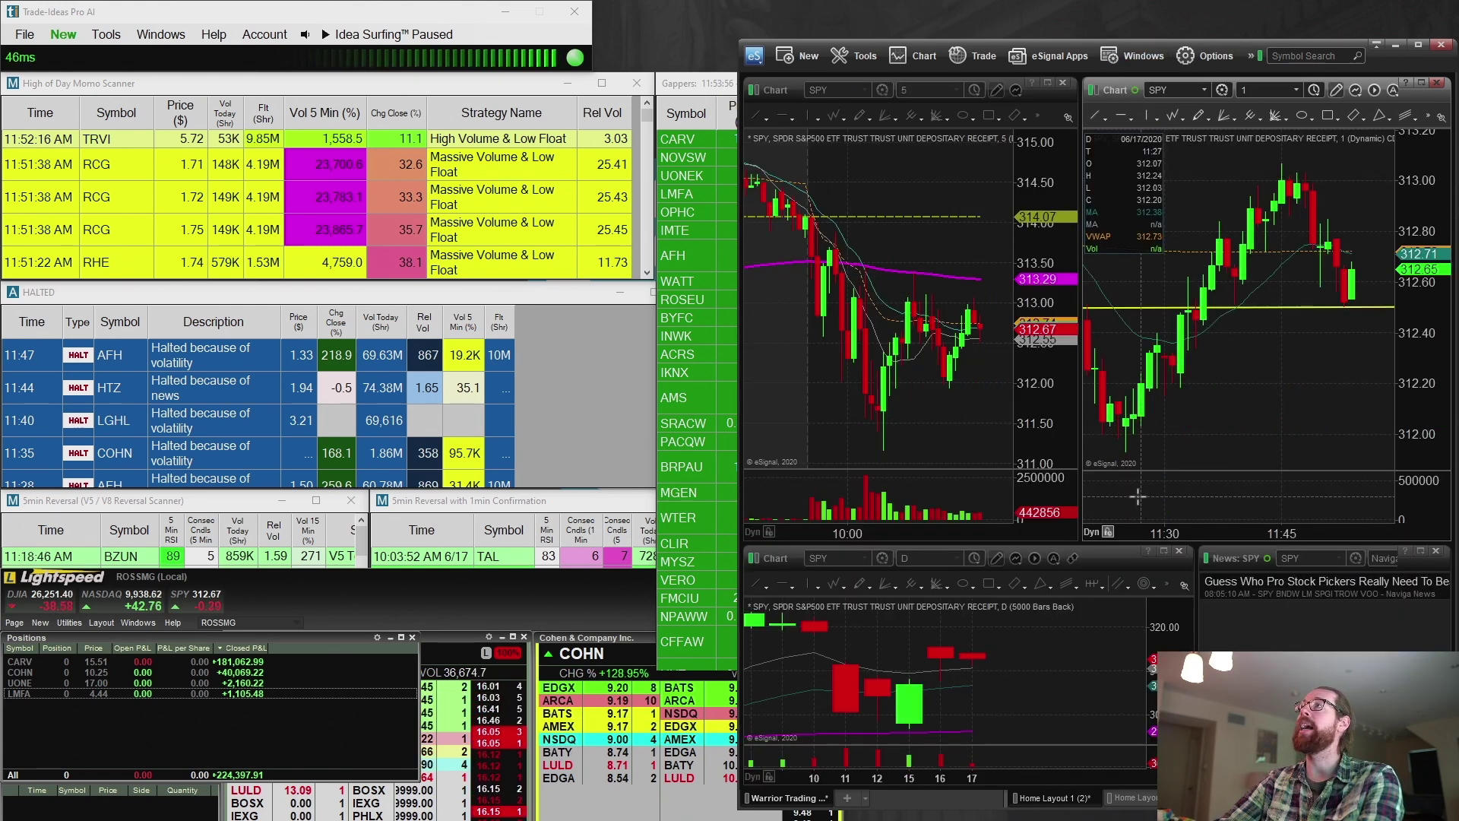
{"action": "scroll", "coordinate": [1120, 554], "scroll_direction": "down", "scroll_amount": 5}
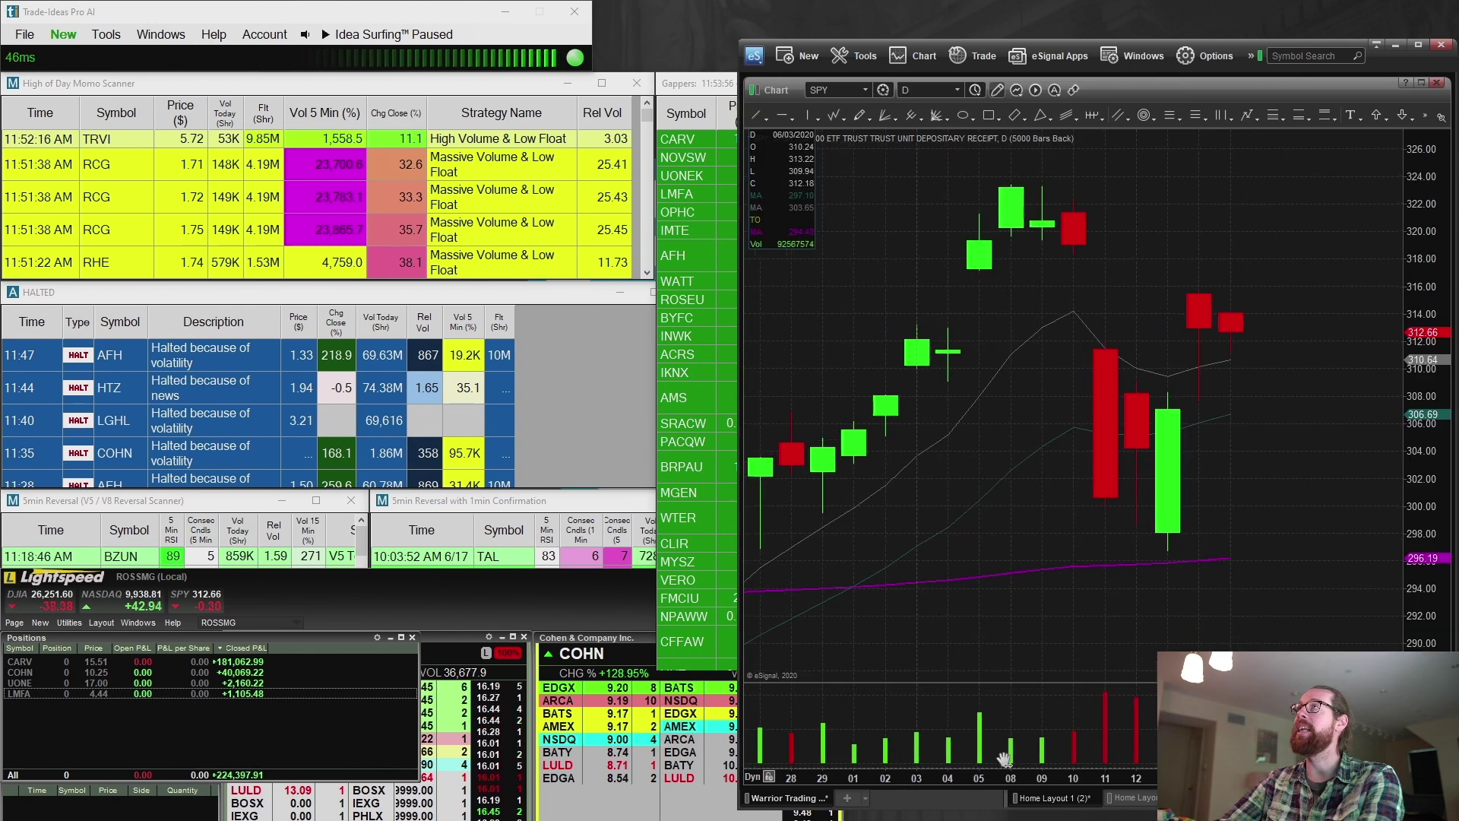
{"action": "left_click_drag", "start_coordinate": [902, 778], "coordinate": [1179, 523]}
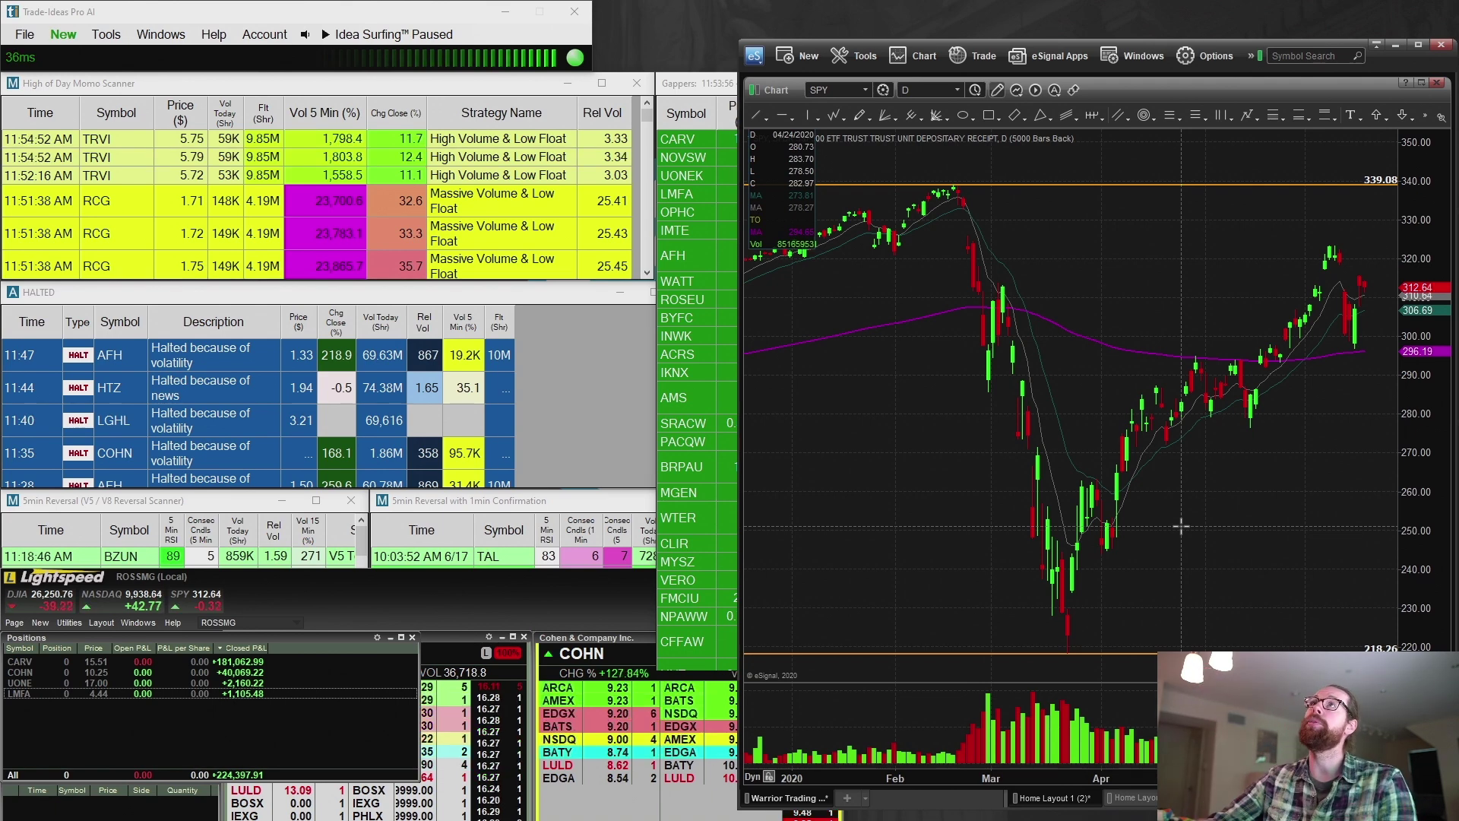
Load CARV into the charts and enlarge its one-minute chart
{"action": "type", "text": "CARV"}
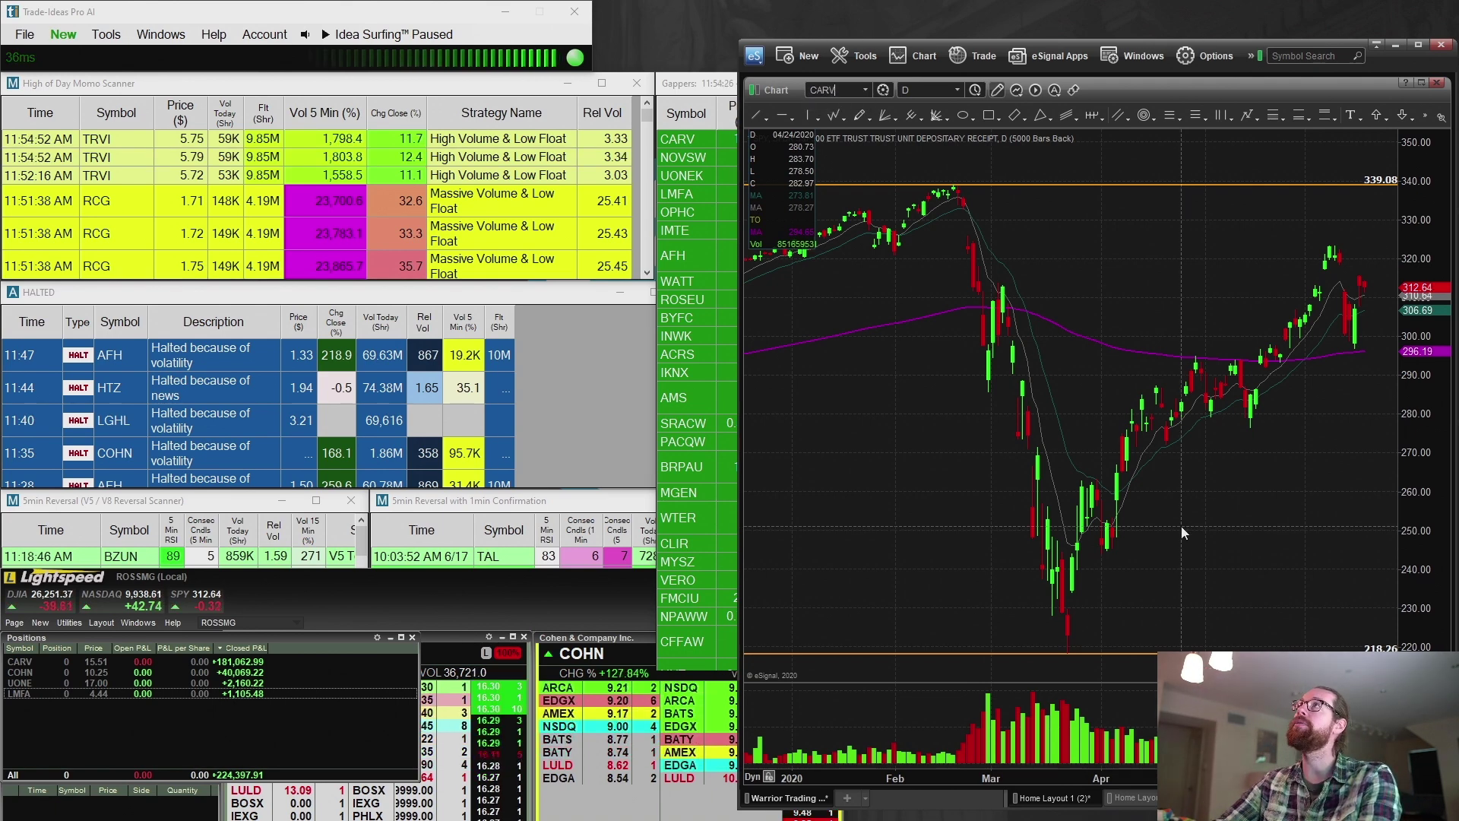
{"action": "key", "text": "Return"}
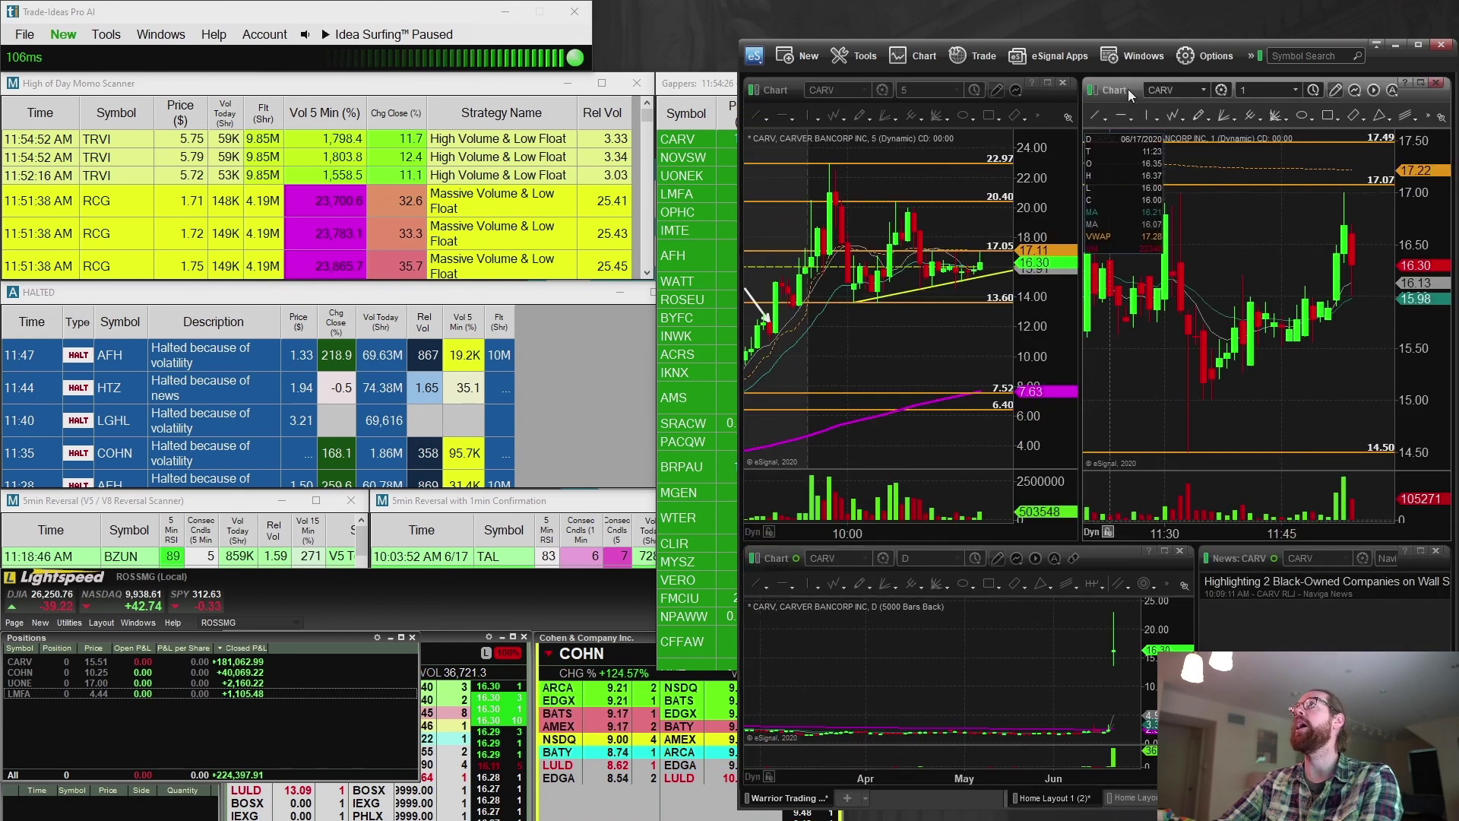
{"action": "double_click", "coordinate": [1127, 89]}
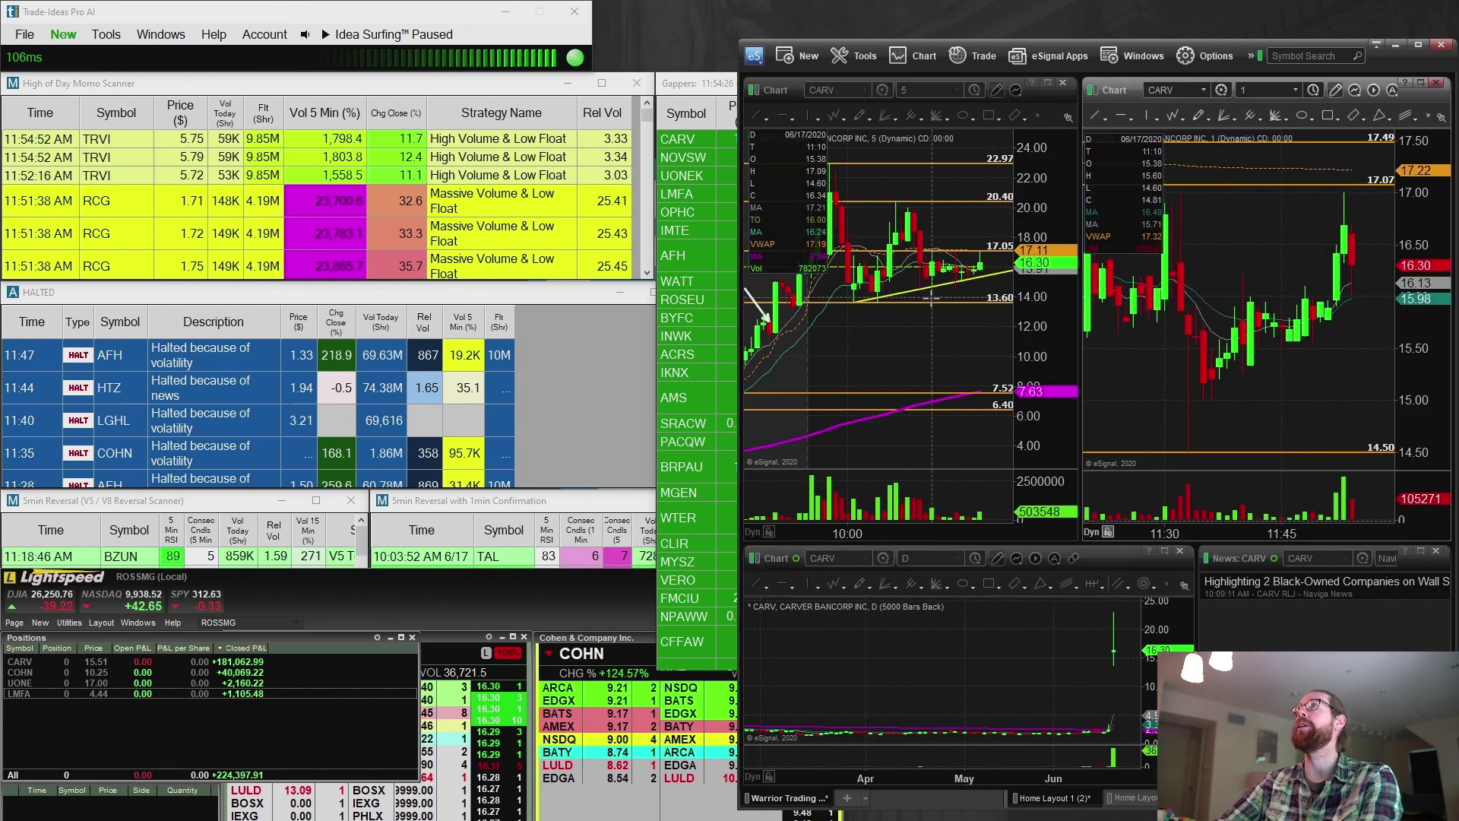
{"action": "double_click", "coordinate": [1415, 94]}
{"action": "scroll", "coordinate": [1000, 602], "scroll_direction": "up", "scroll_amount": 5}
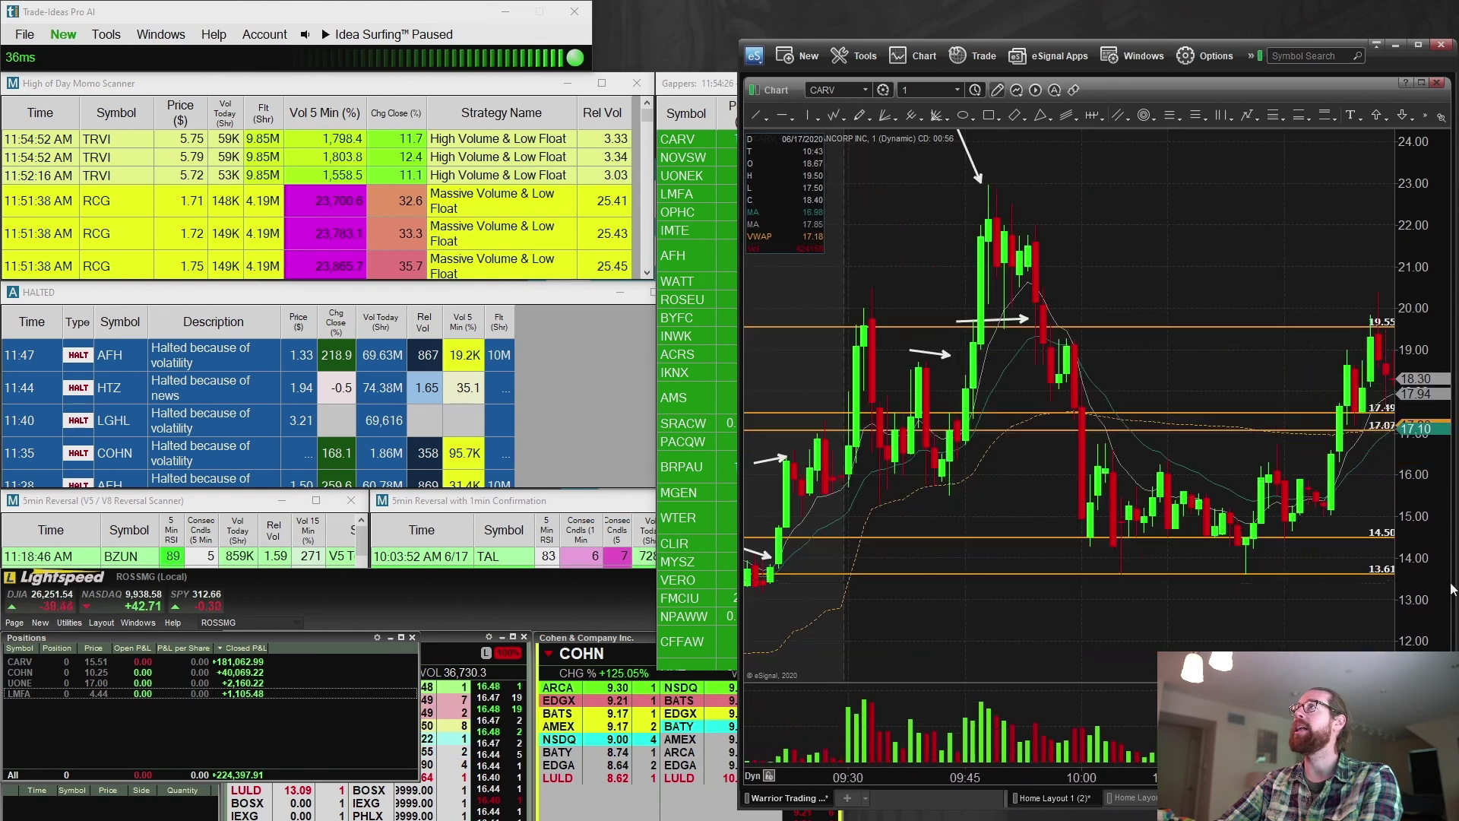
{"action": "scroll", "coordinate": [1010, 612], "scroll_direction": "down", "scroll_amount": 1}
{"action": "scroll", "coordinate": [1162, 647], "scroll_direction": "down", "scroll_amount": 1}
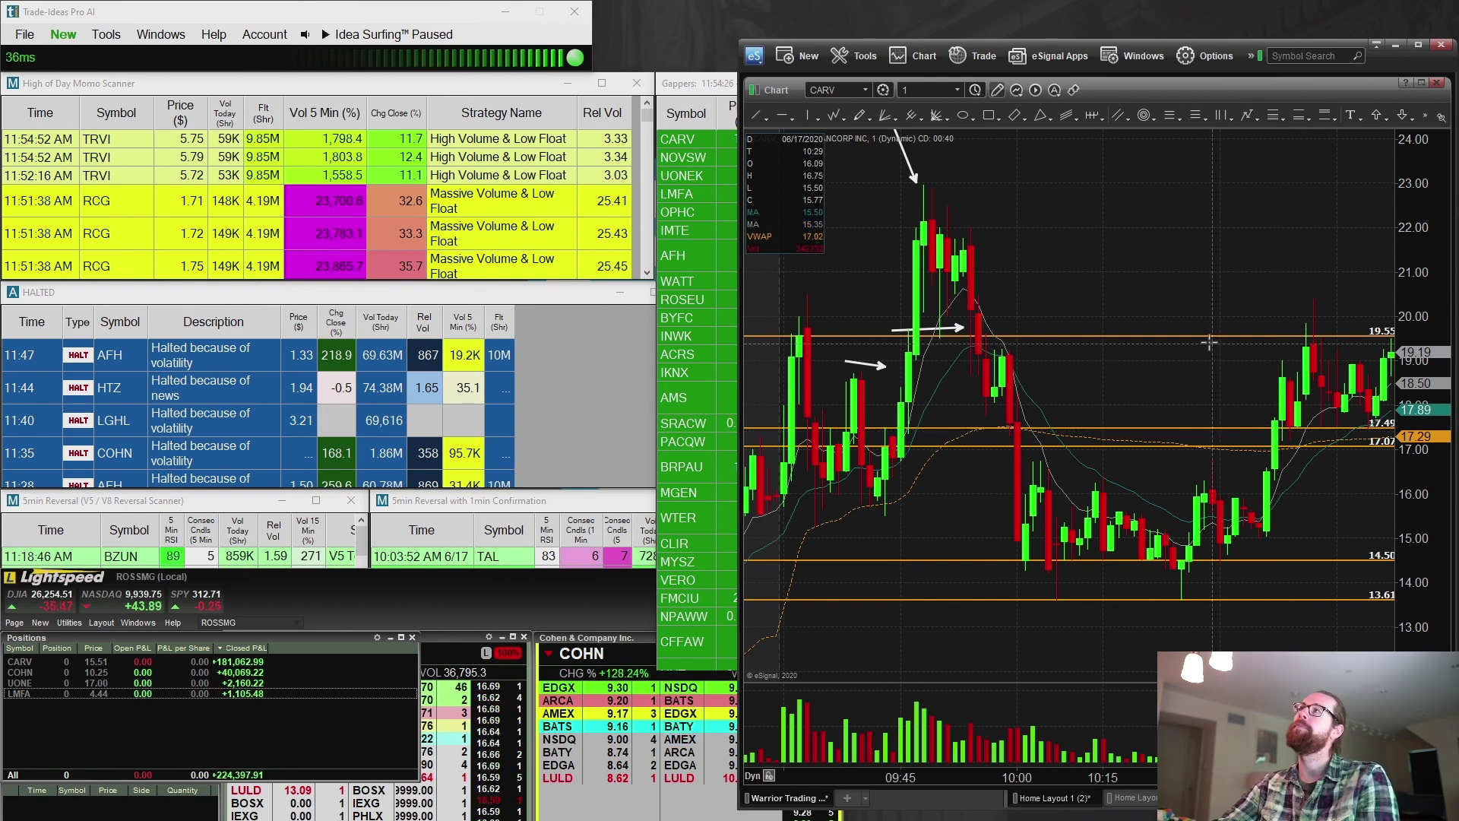
Bring the Lightspeed window and the CARV Level 2 quotes to the front
{"action": "left_click", "coordinate": [523, 585]}
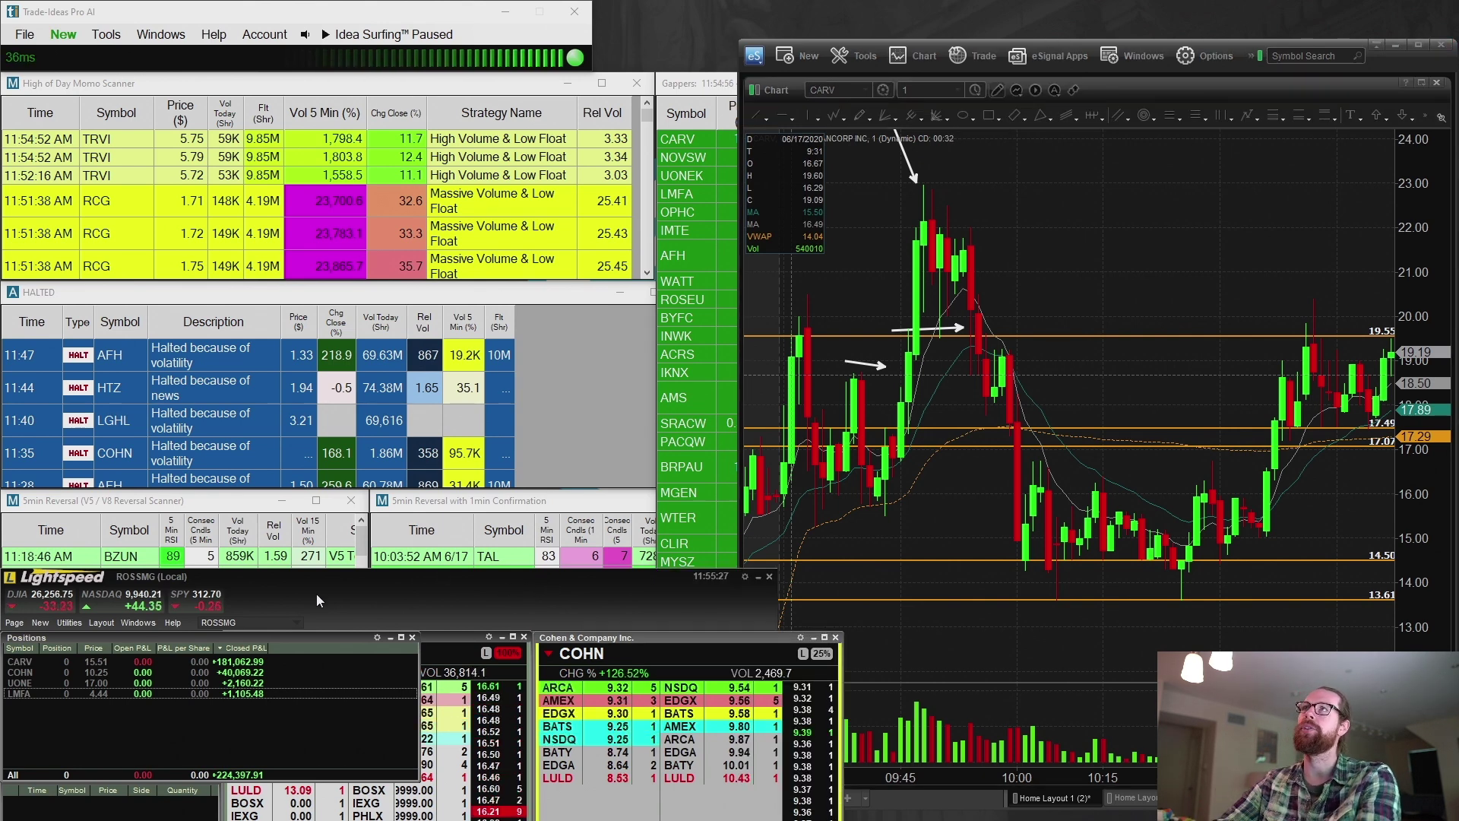
{"action": "left_click", "coordinate": [447, 636]}
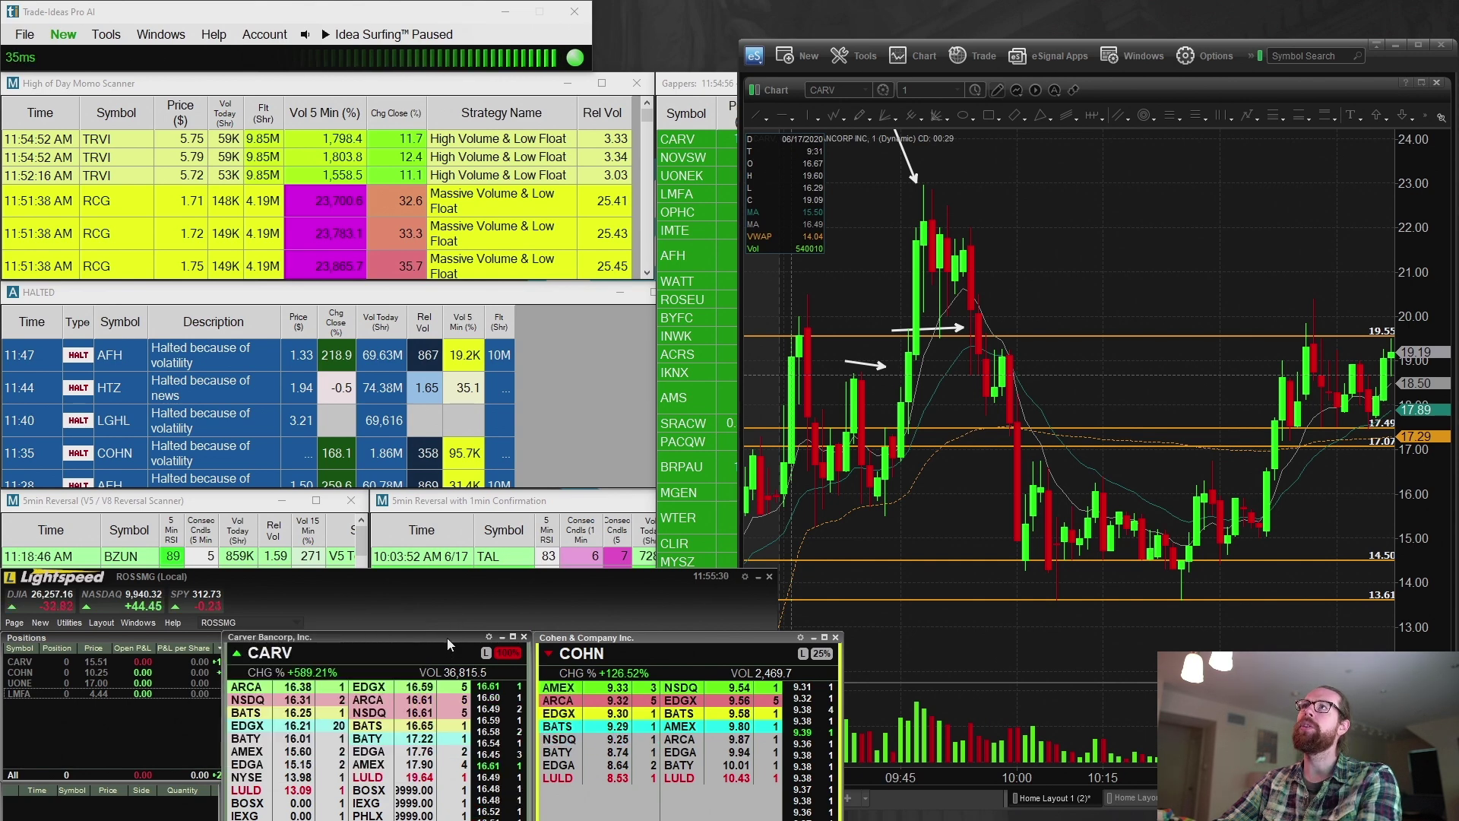
{"action": "right_click", "coordinate": [377, 599]}
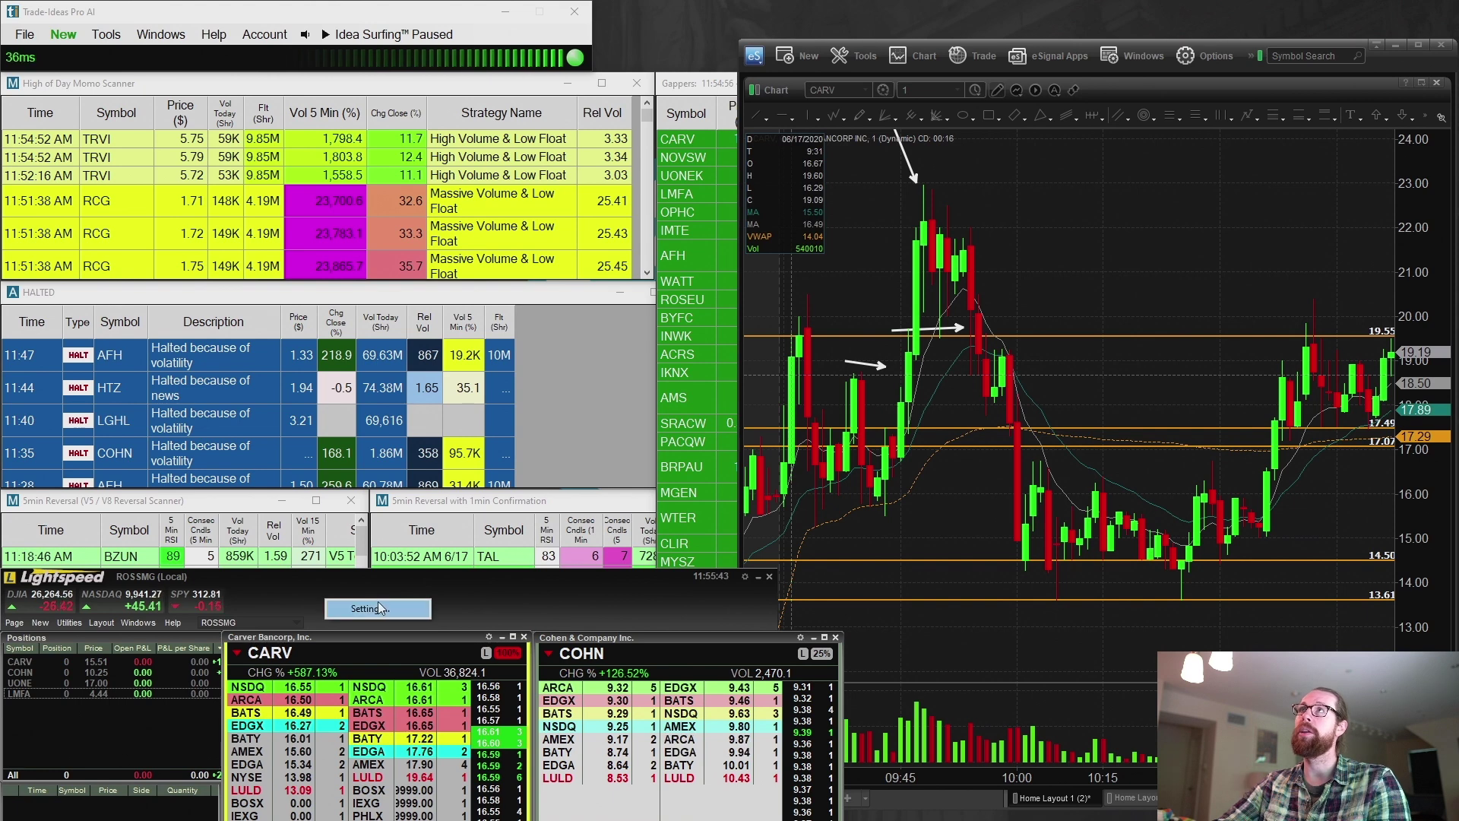
Open the index header field settings and add Equity to the header fields
{"action": "left_click", "coordinate": [376, 604]}
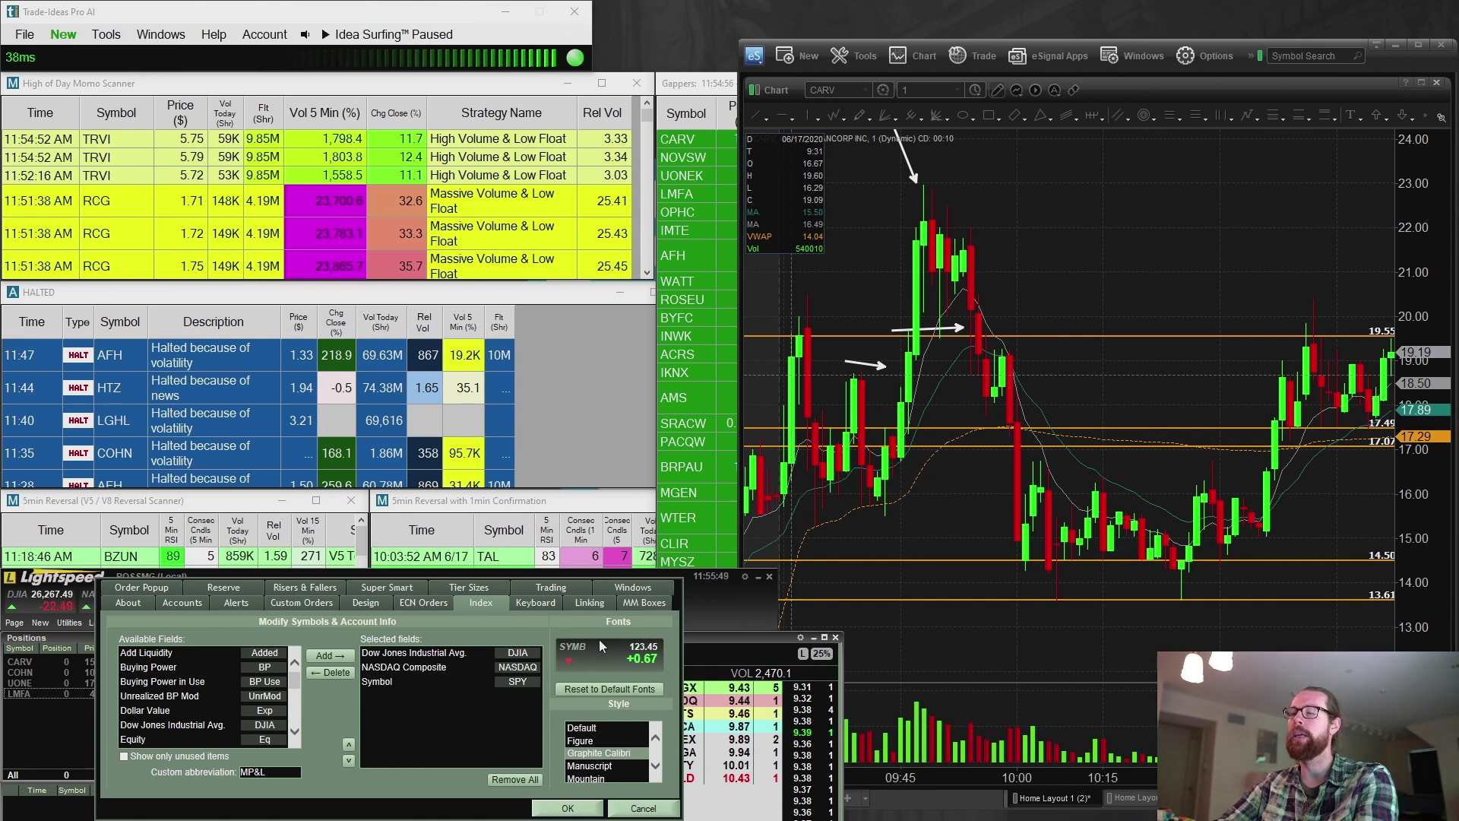
{"action": "left_click", "coordinate": [567, 808]}
{"action": "right_click", "coordinate": [205, 596]}
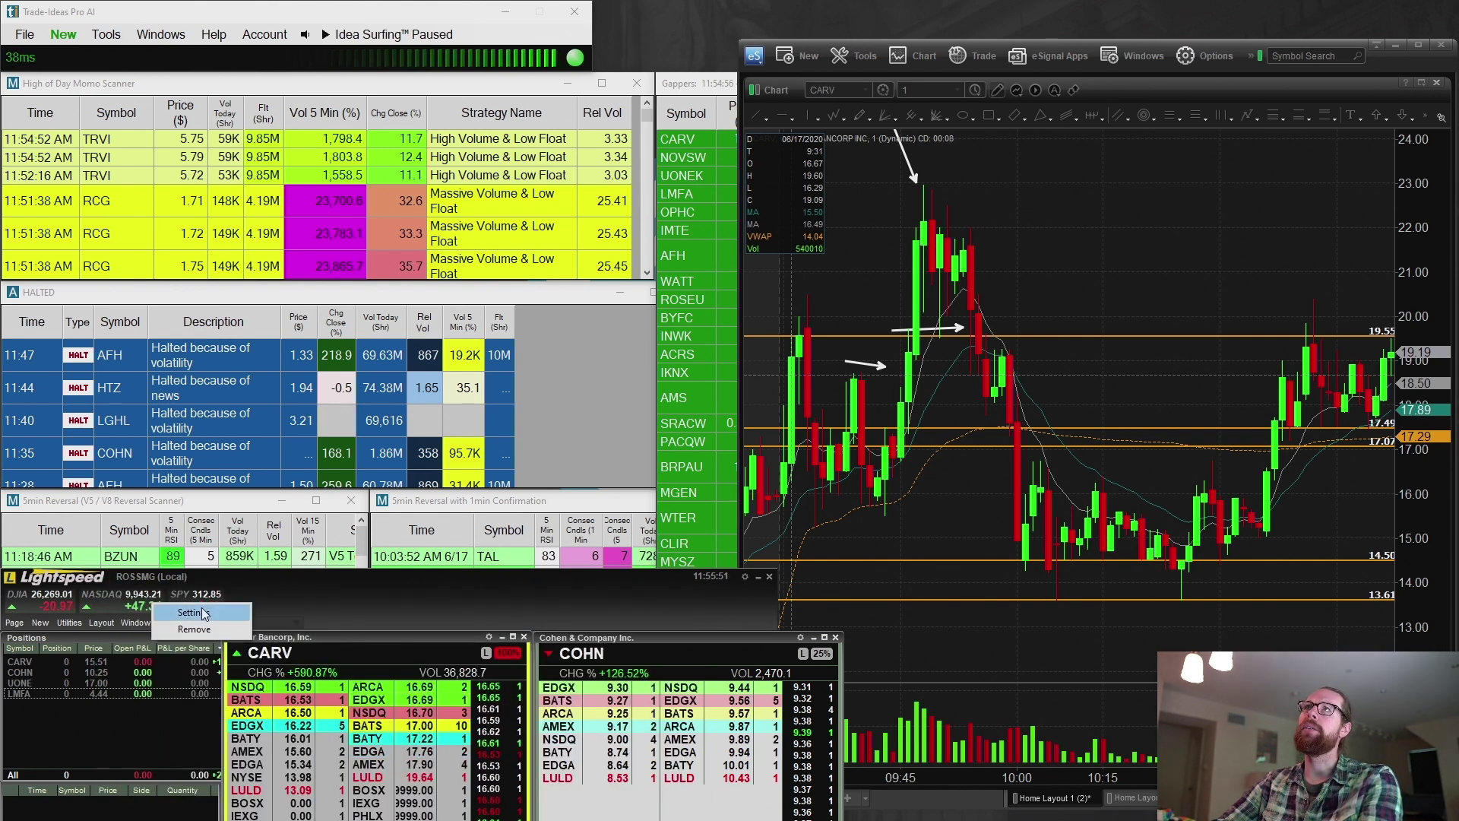
{"action": "left_click", "coordinate": [218, 610]}
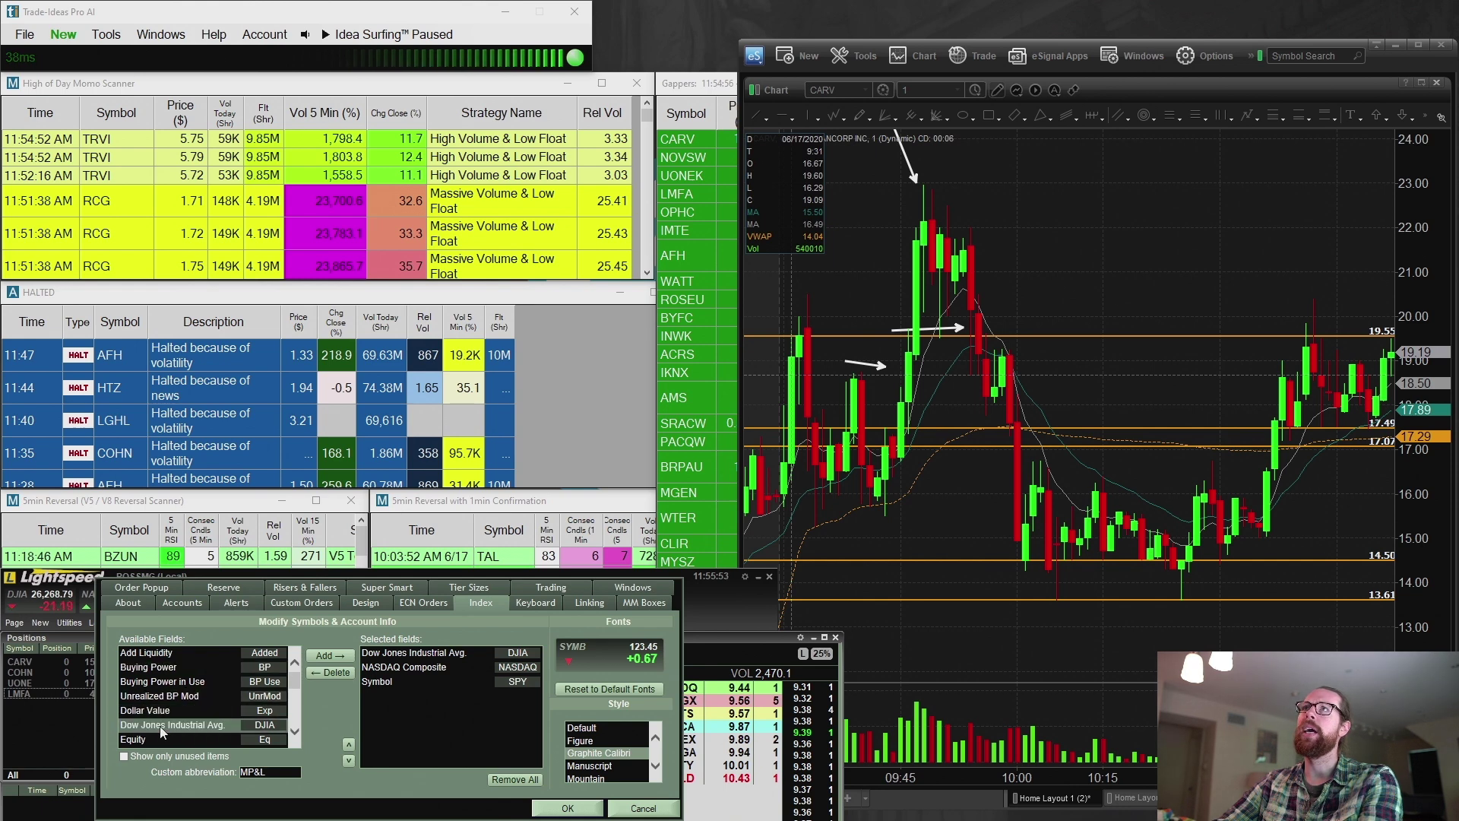
{"action": "left_click", "coordinate": [328, 656]}
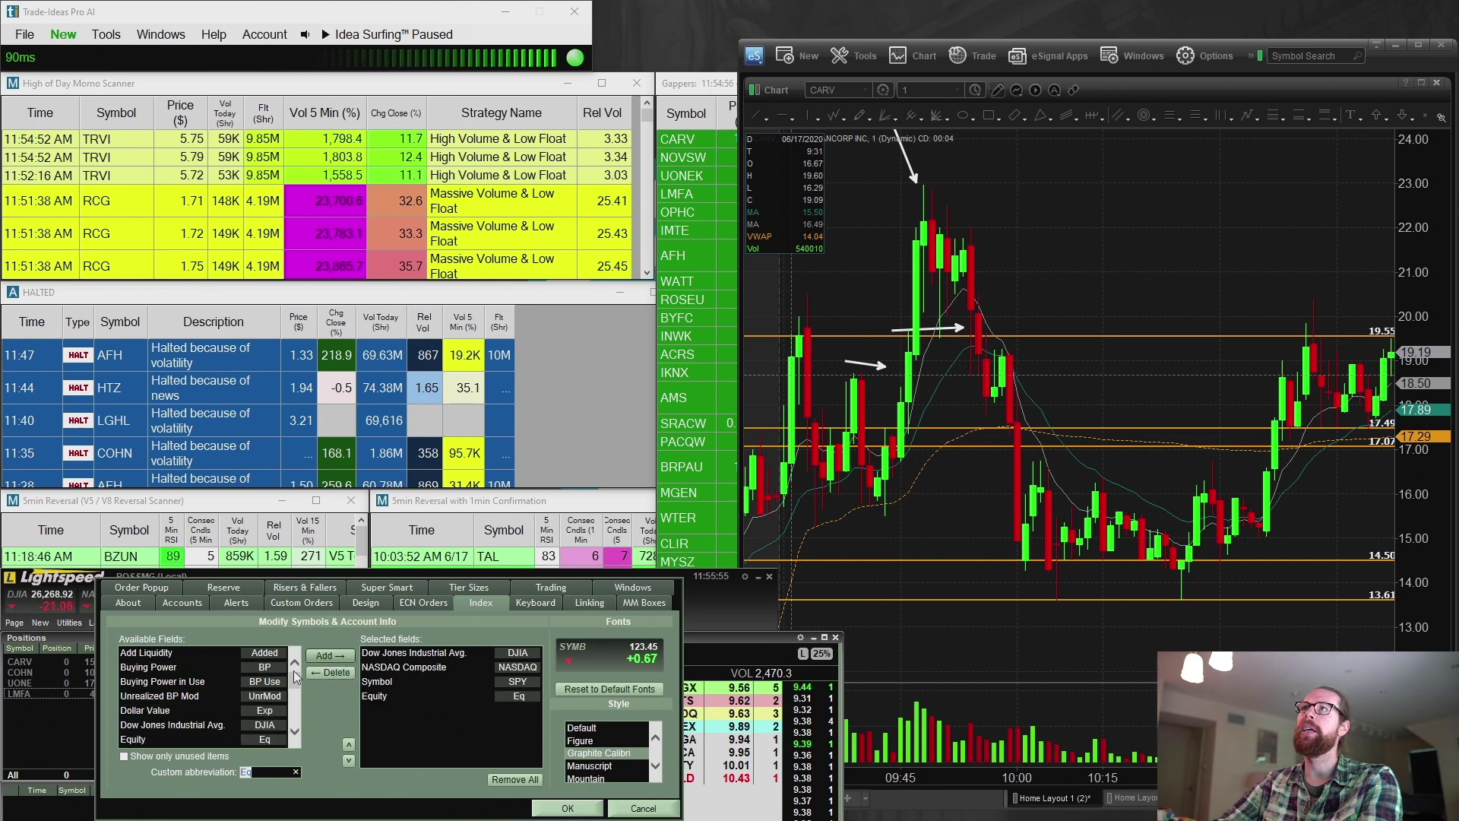
Add Buying Power to the index header fields and save the changes
{"action": "scroll", "coordinate": [175, 729], "scroll_direction": "down", "scroll_amount": 1}
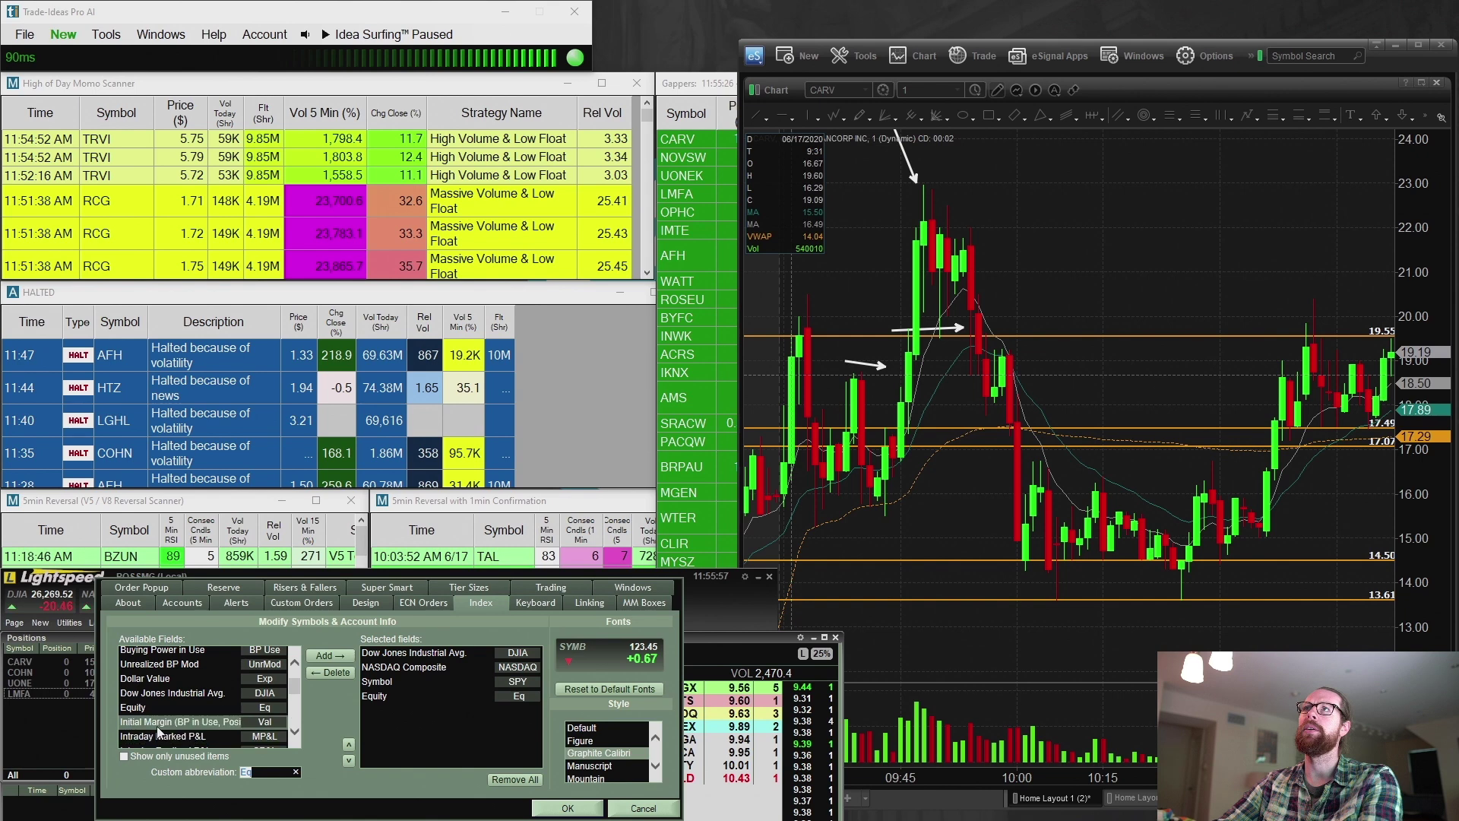
{"action": "scroll", "coordinate": [161, 731], "scroll_direction": "down", "scroll_amount": 3}
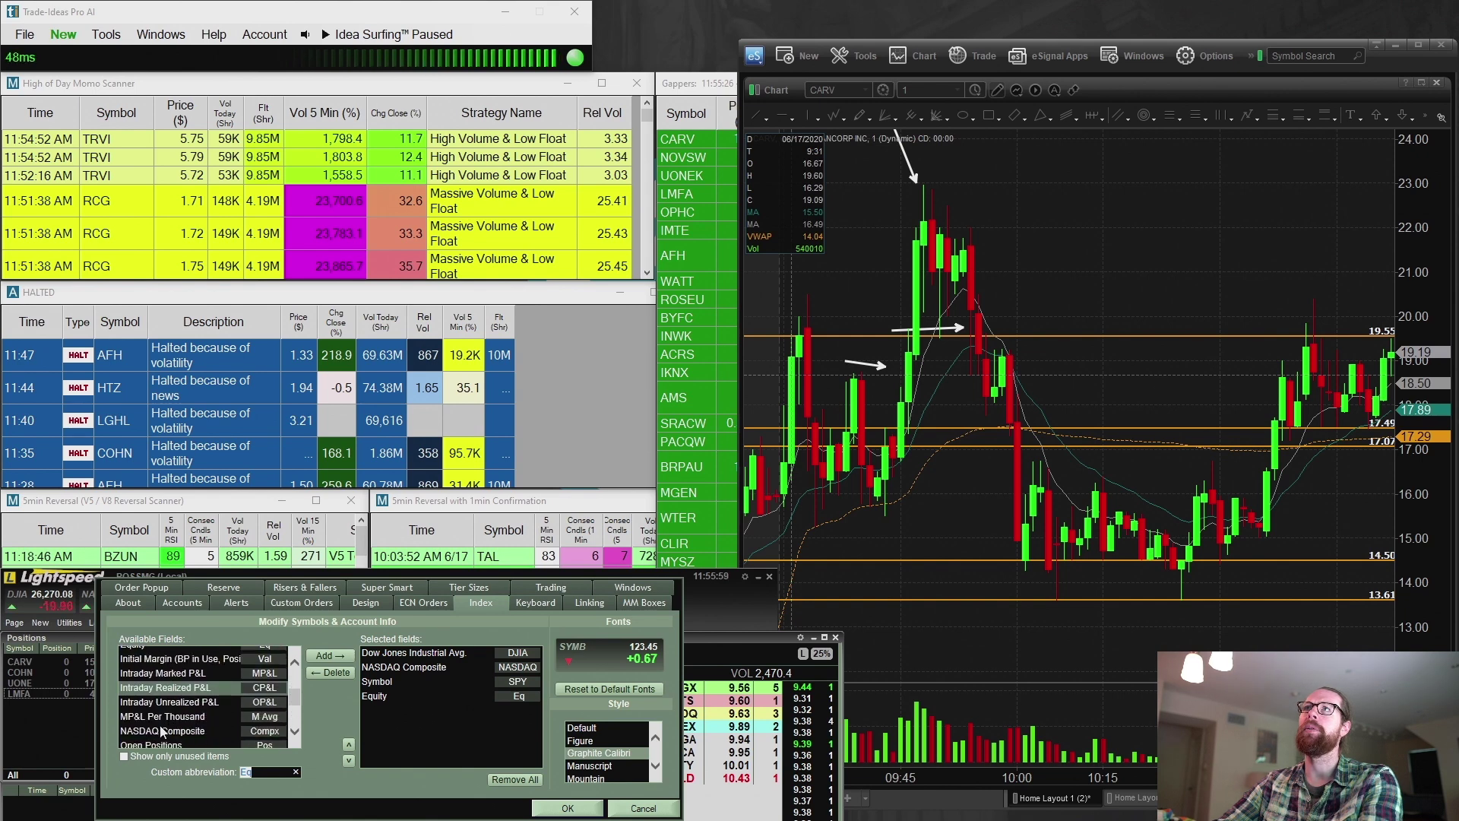
{"action": "scroll", "coordinate": [162, 731], "scroll_direction": "down", "scroll_amount": 3}
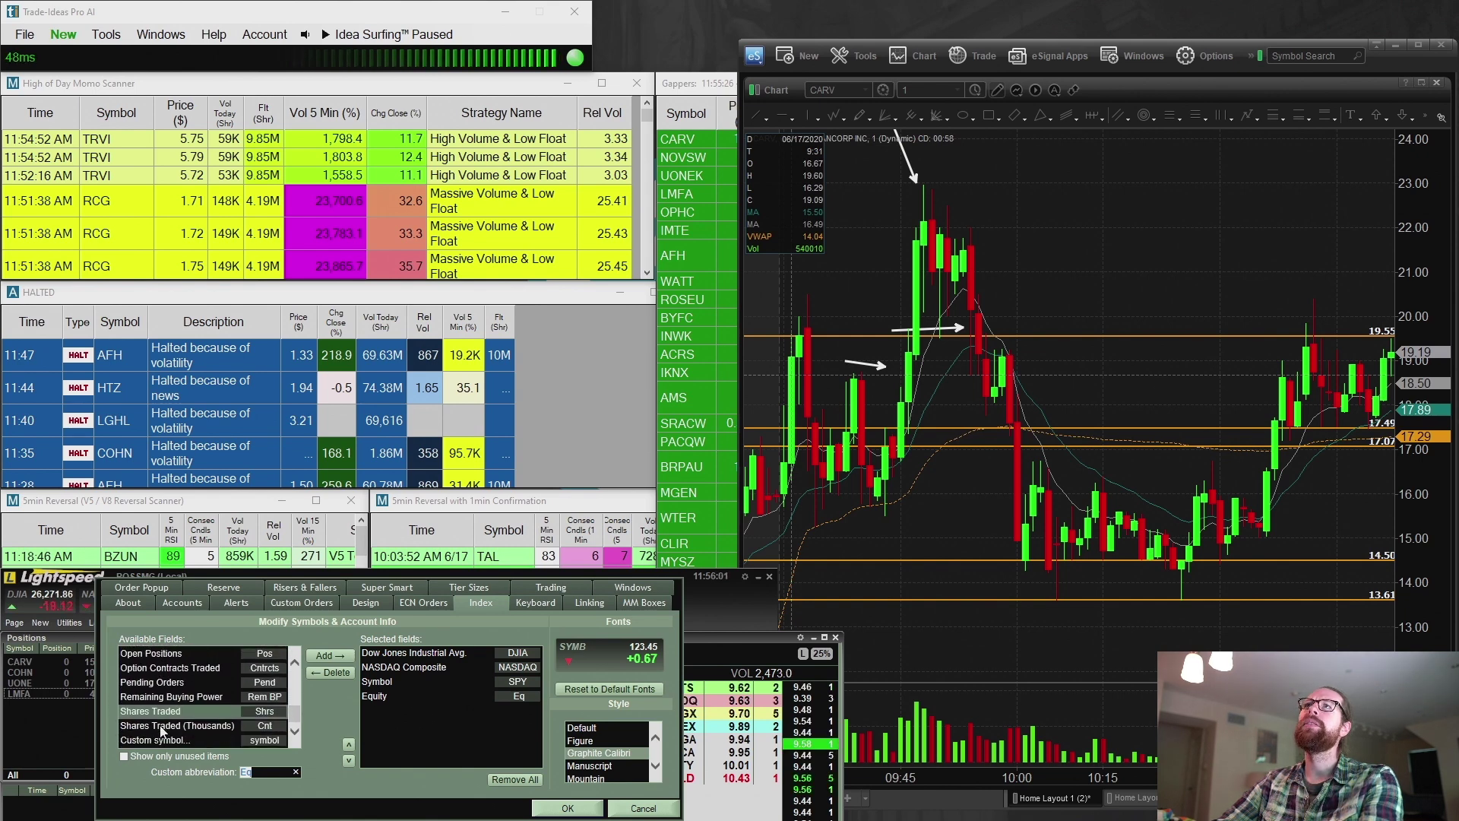
{"action": "scroll", "coordinate": [162, 731], "scroll_direction": "up", "scroll_amount": 5}
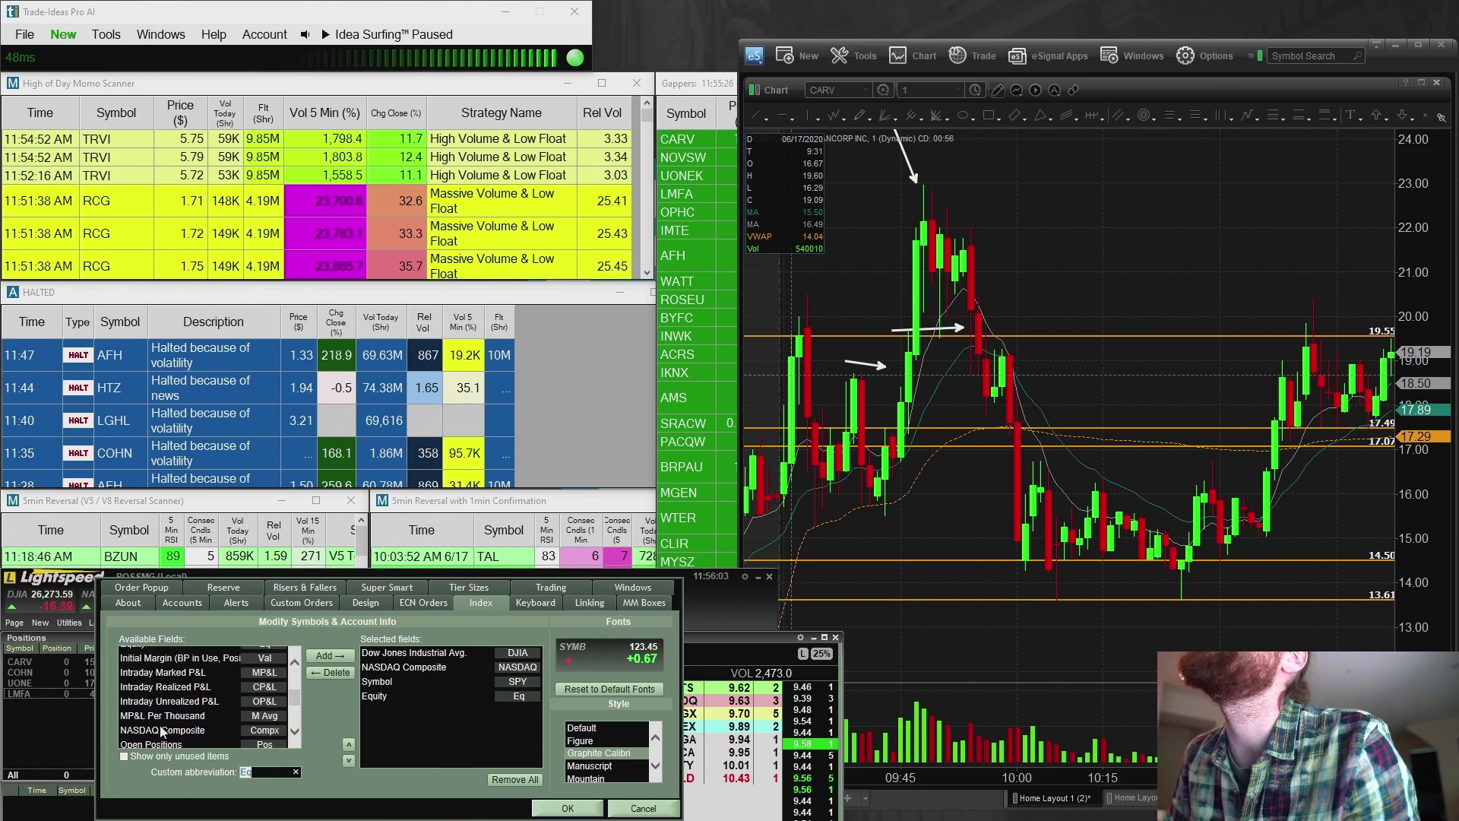
{"action": "scroll", "coordinate": [162, 732], "scroll_direction": "up", "scroll_amount": 2}
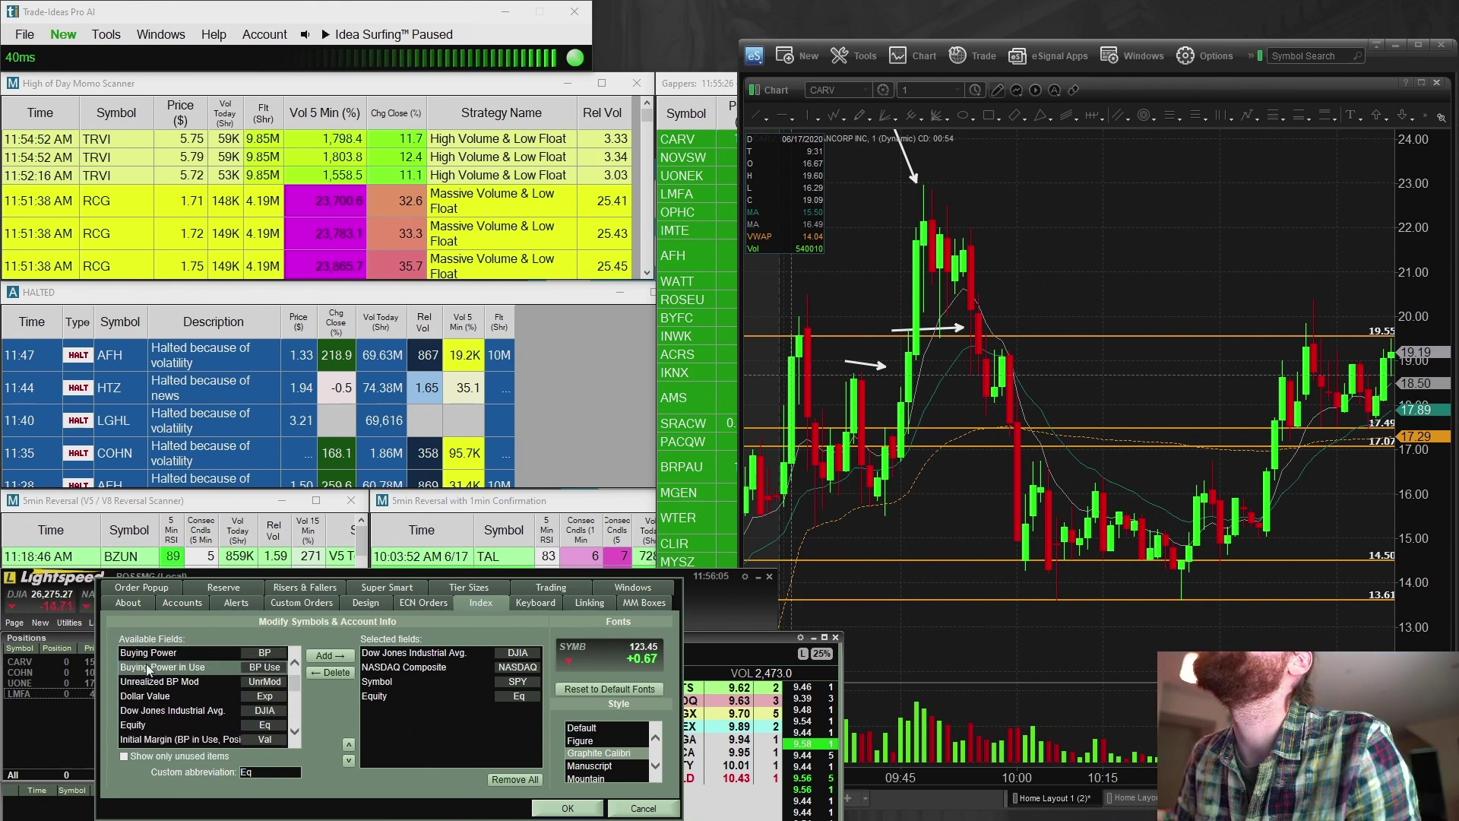
{"action": "left_click", "coordinate": [145, 666]}
{"action": "left_click", "coordinate": [148, 652]}
{"action": "left_click", "coordinate": [329, 655]}
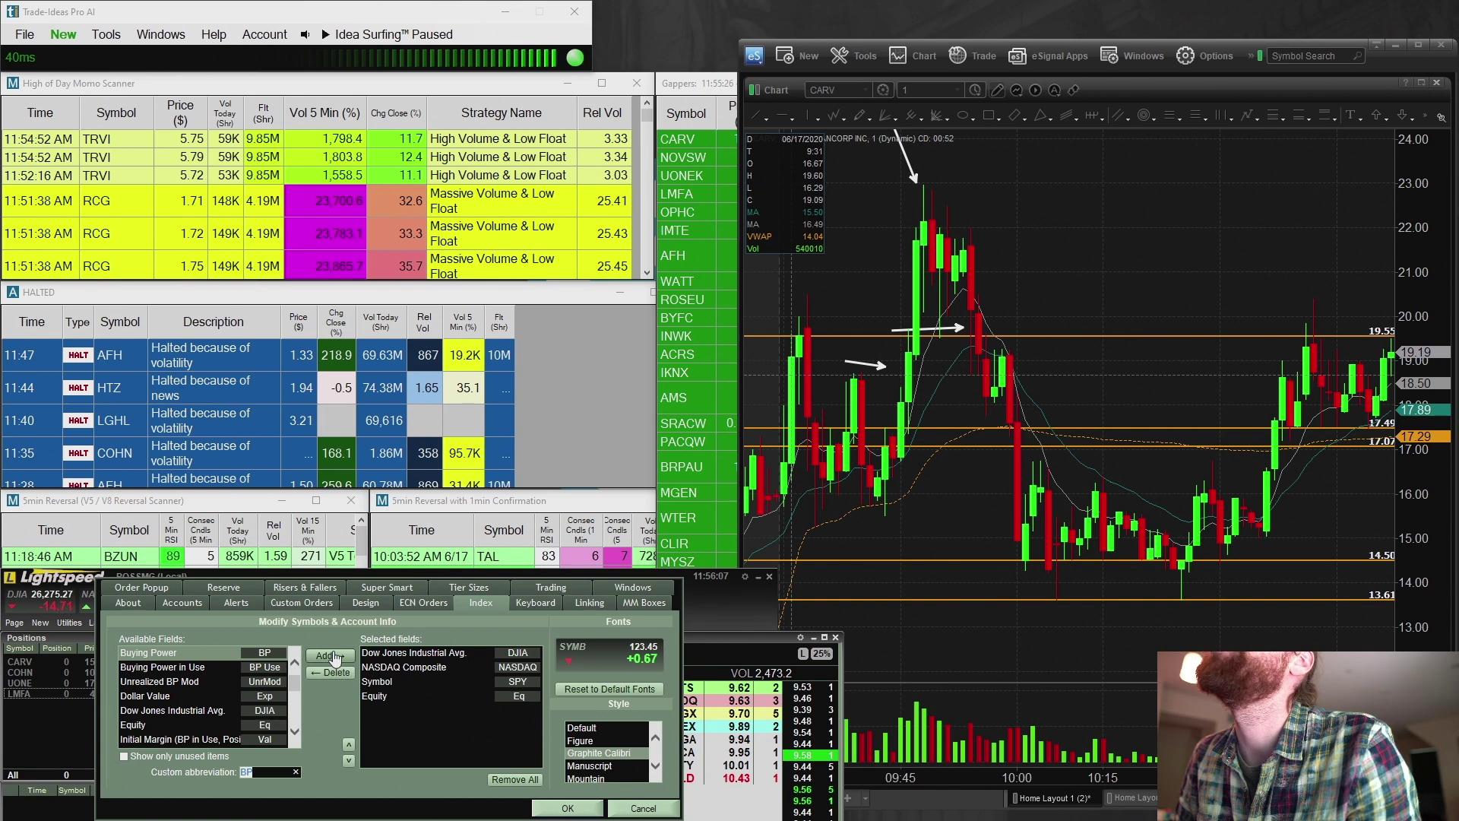
{"action": "left_click", "coordinate": [579, 810]}
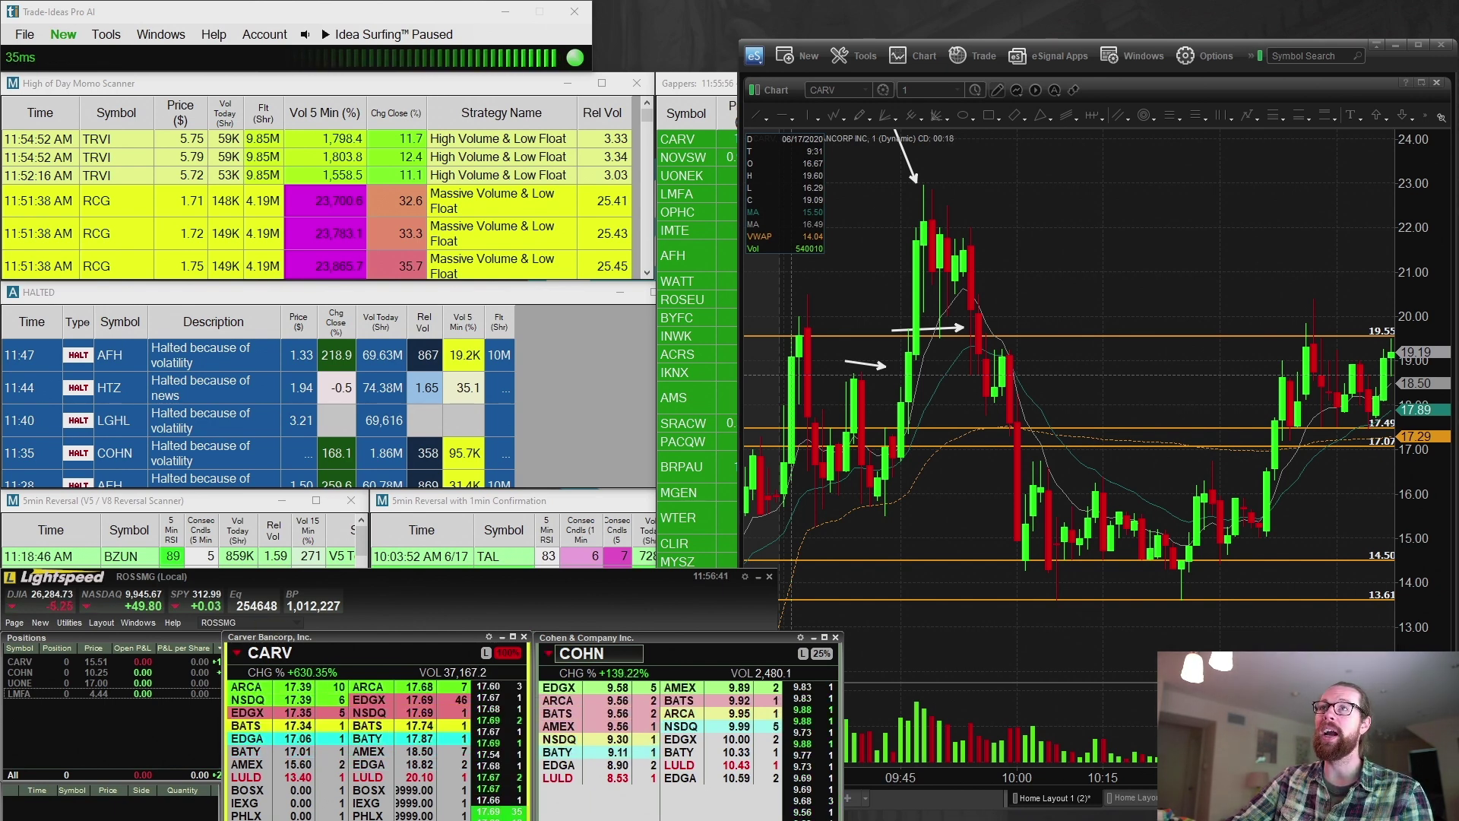
Move the Messages log off the CARV quotes and close it
{"action": "left_click_drag", "start_coordinate": [361, 505], "coordinate": [314, 328]}
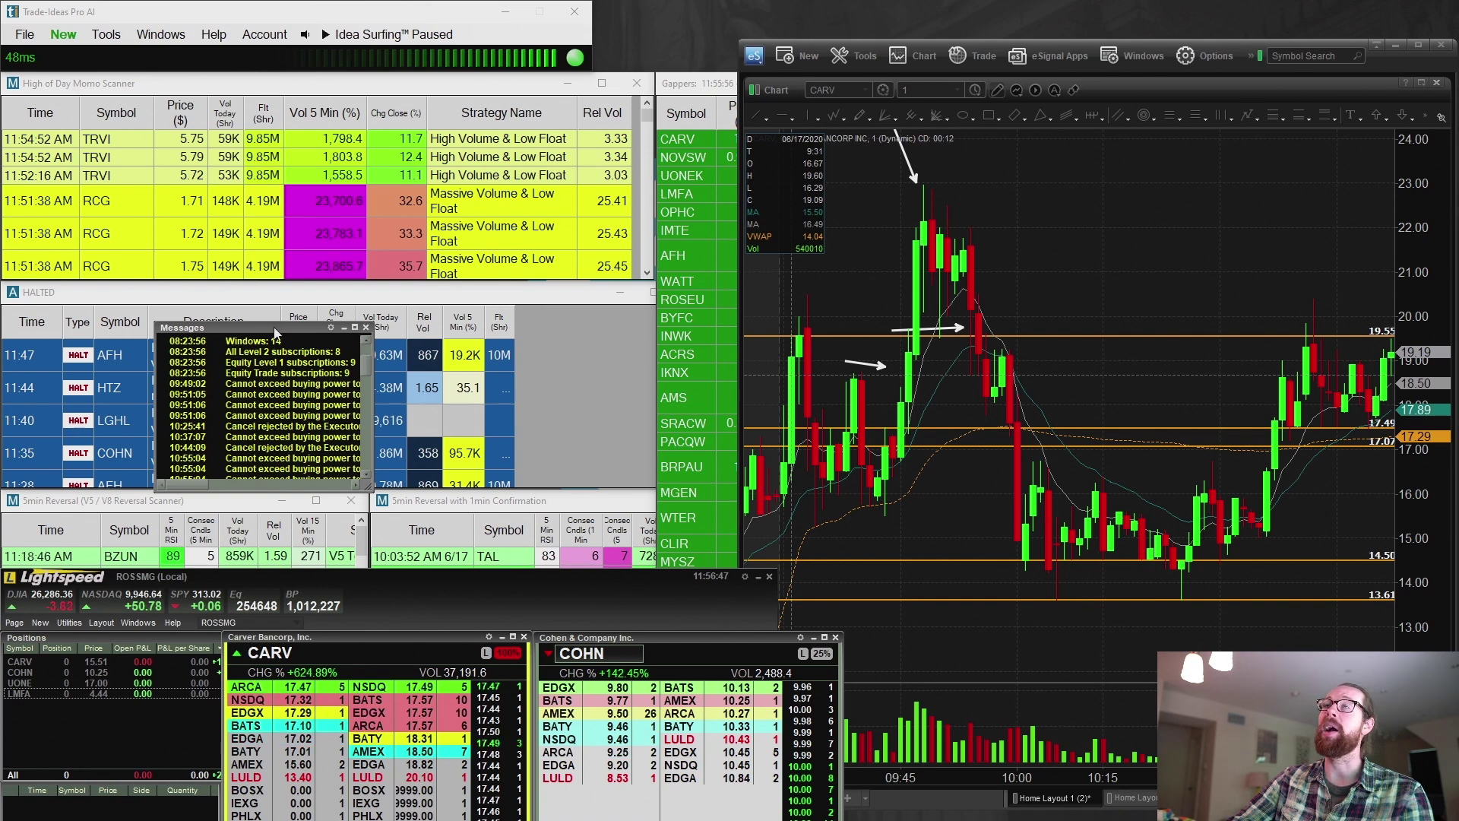
{"action": "left_click_drag", "start_coordinate": [275, 333], "coordinate": [170, 700]}
{"action": "left_click", "coordinate": [259, 694]}
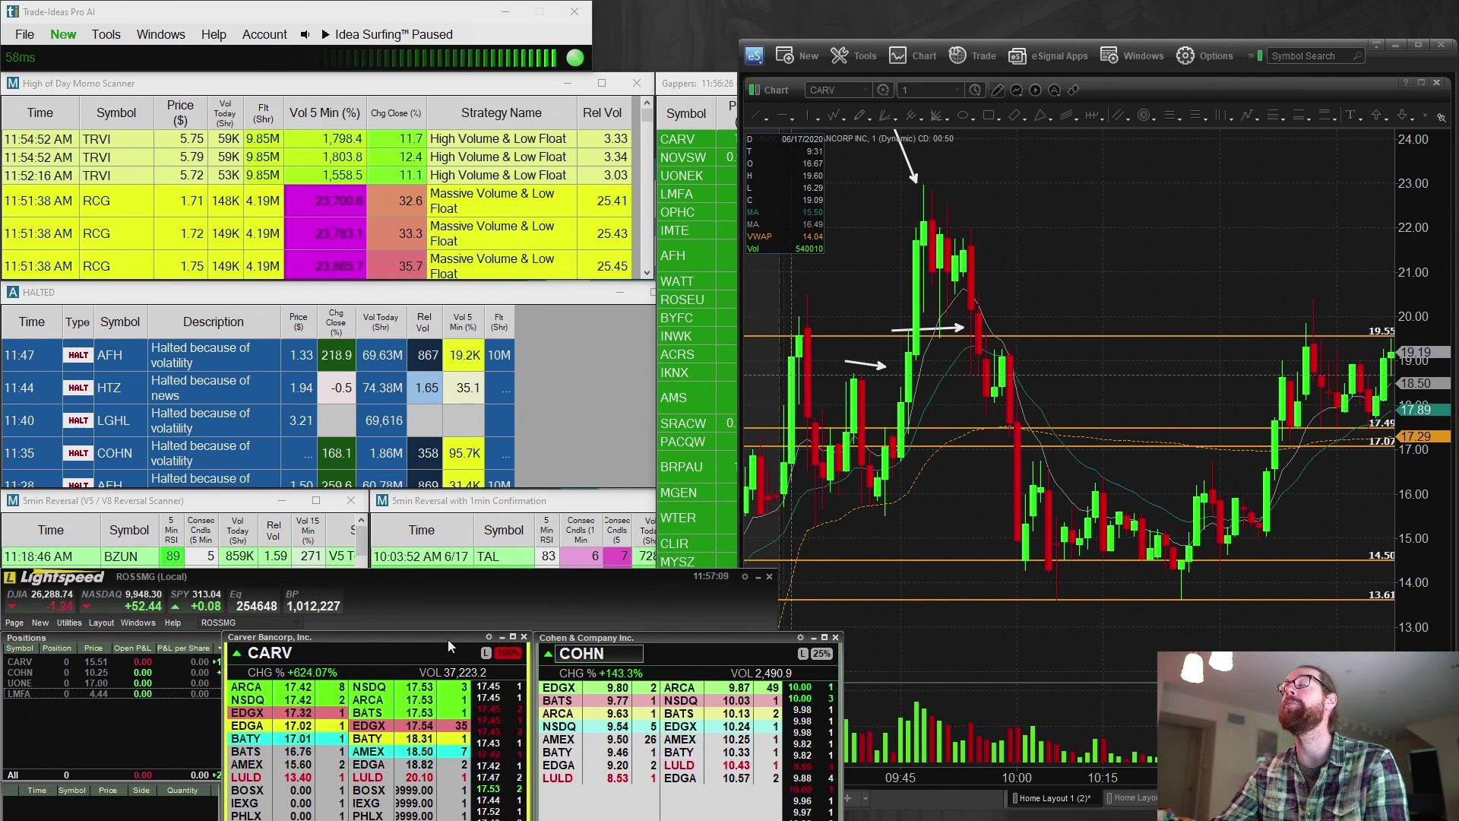
Bring the eSignal charts, the positions with closed P&L and the CARV Level 2 quotes forward
{"action": "left_click", "coordinate": [932, 624]}
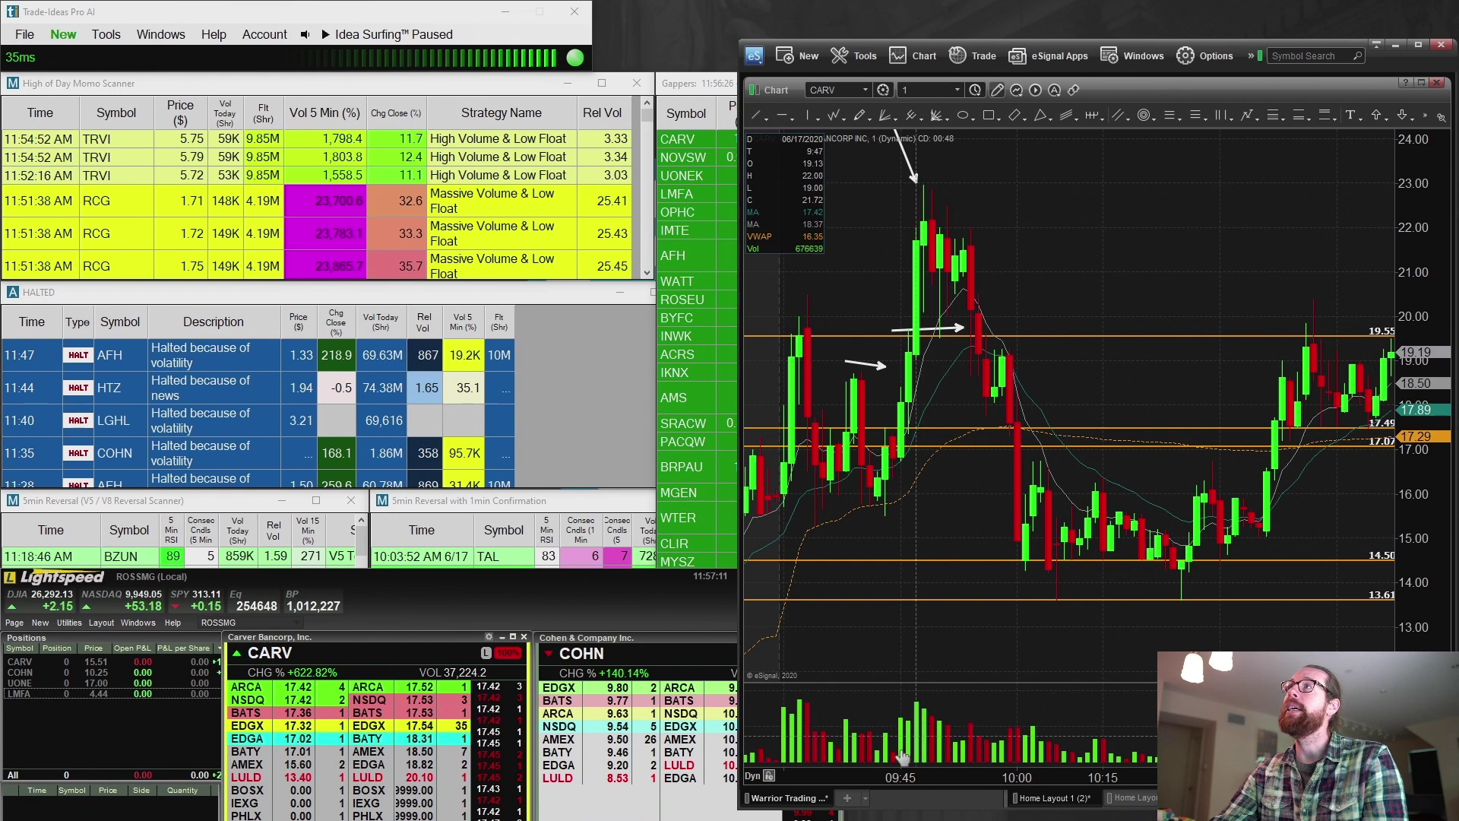
{"action": "left_click_drag", "start_coordinate": [864, 775], "coordinate": [980, 761]}
{"action": "left_click", "coordinate": [111, 749]}
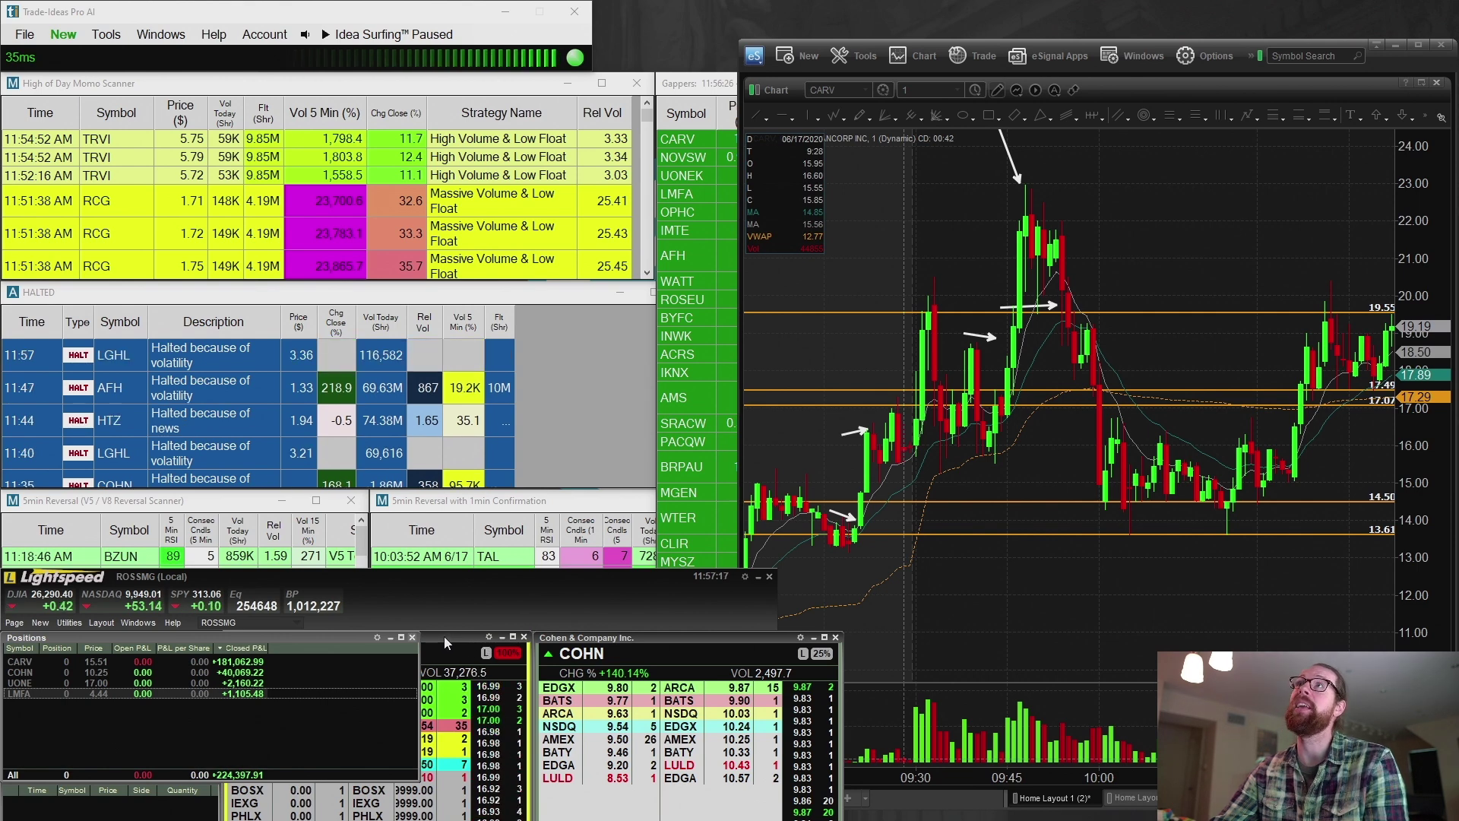
{"action": "left_click", "coordinate": [494, 629]}
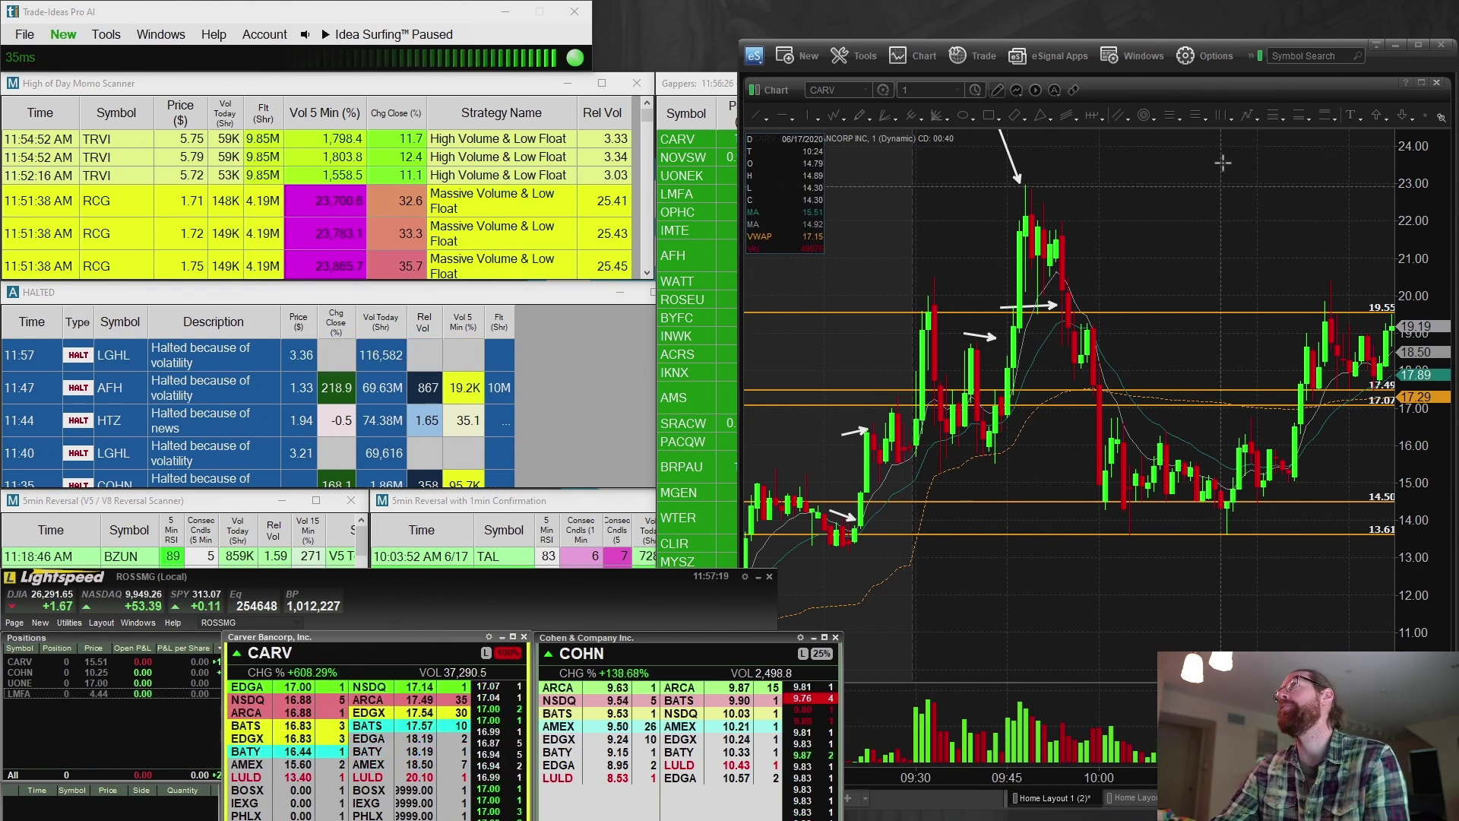
Restore the tiled chart layout and load UONE, then CARV, into the linked charts
{"action": "double_click", "coordinate": [1229, 96]}
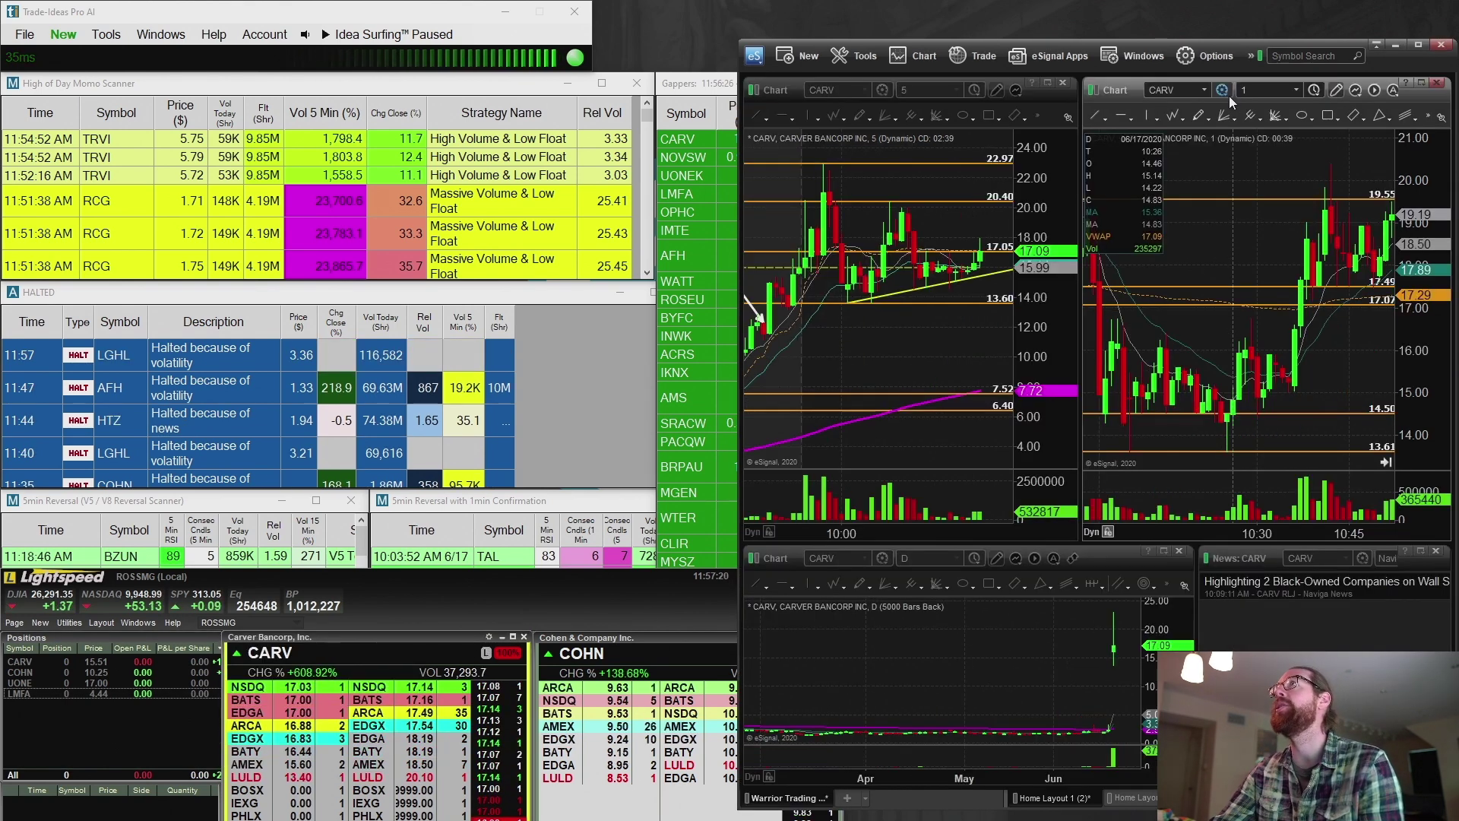
{"action": "left_click", "coordinate": [913, 344]}
{"action": "type", "text": "UONE"}
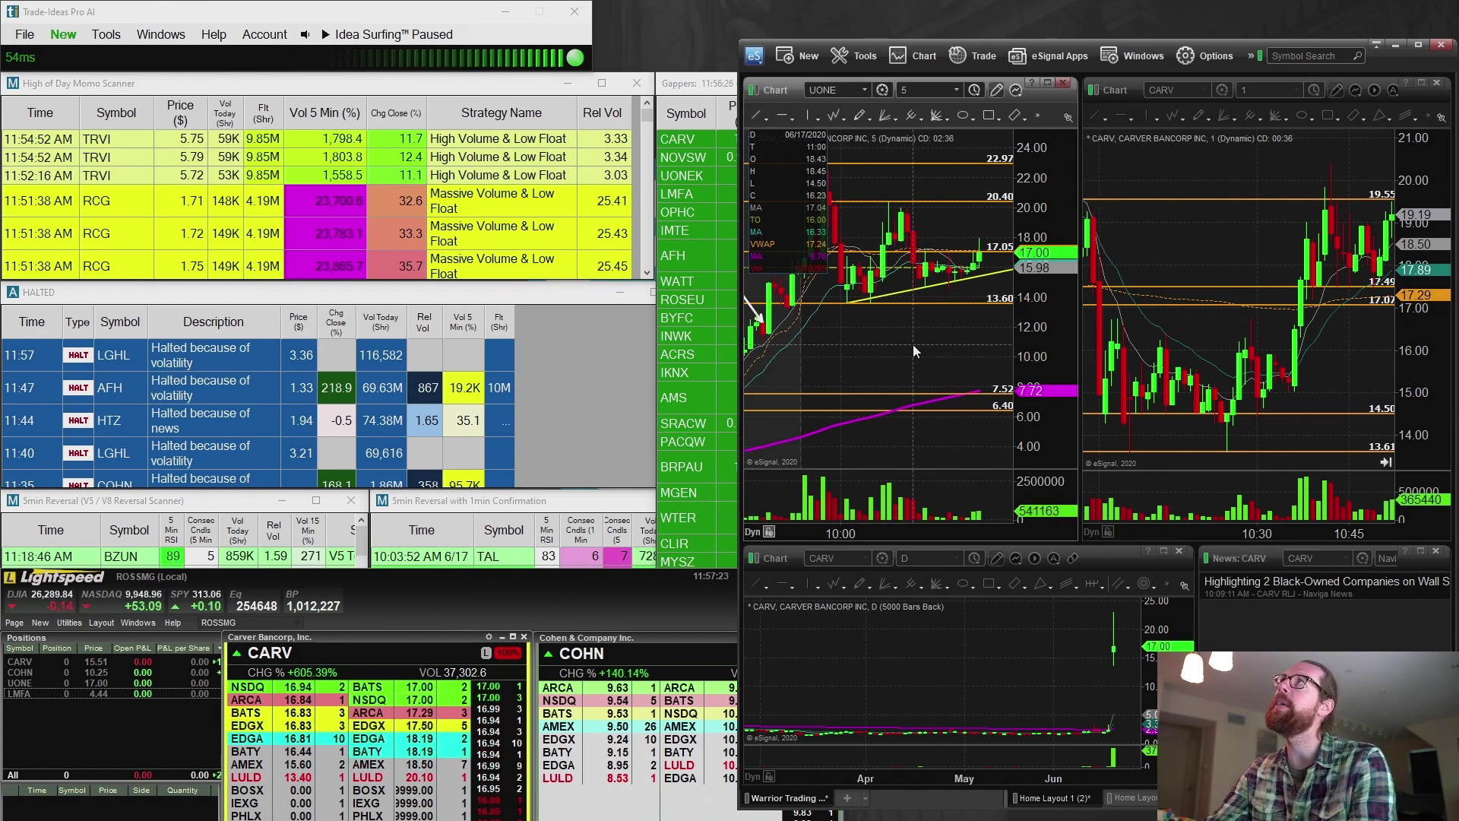
{"action": "key", "text": "Return"}
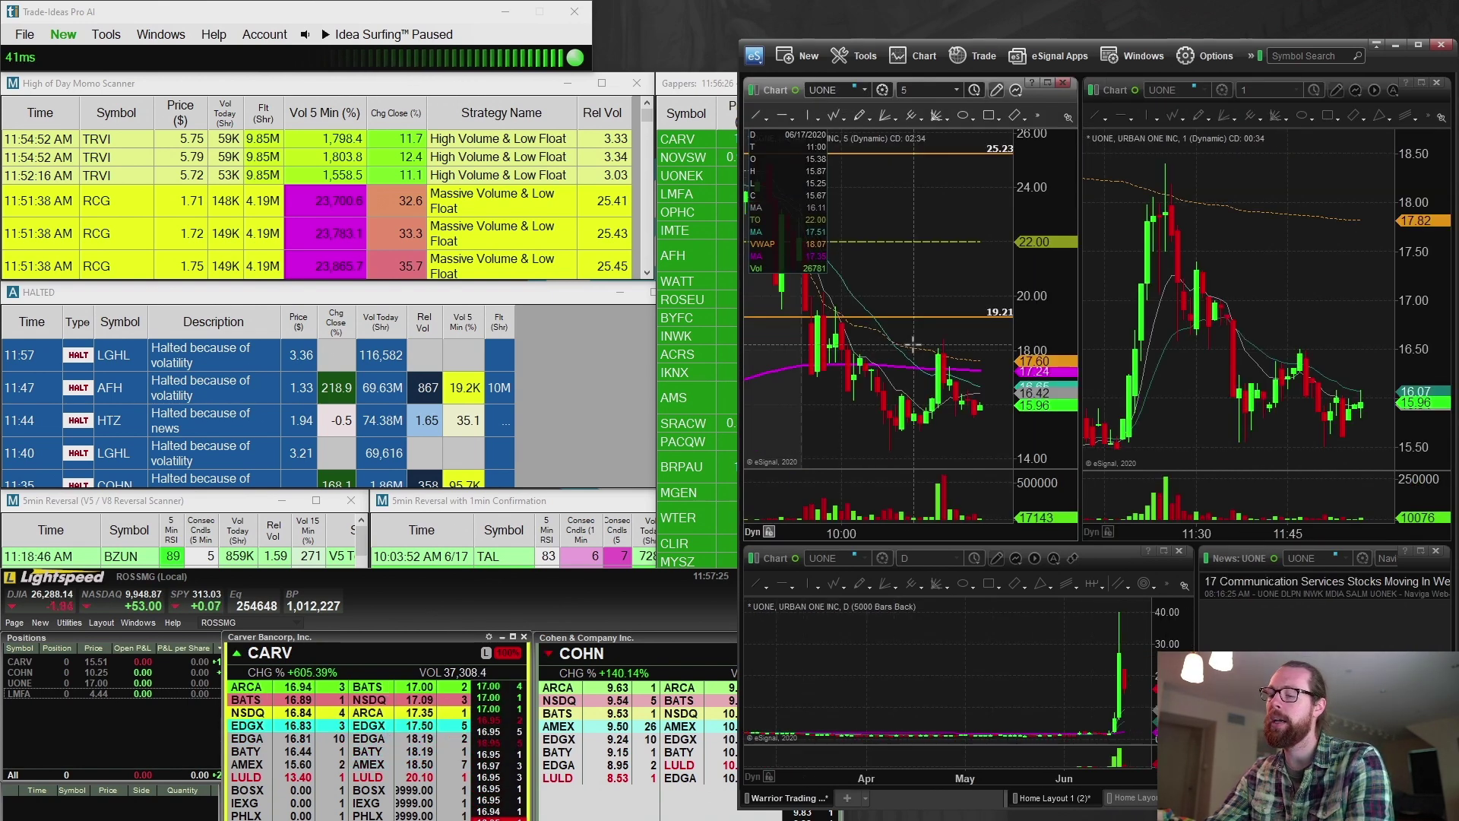
{"action": "type", "text": "CARV"}
{"action": "key", "text": "Return"}
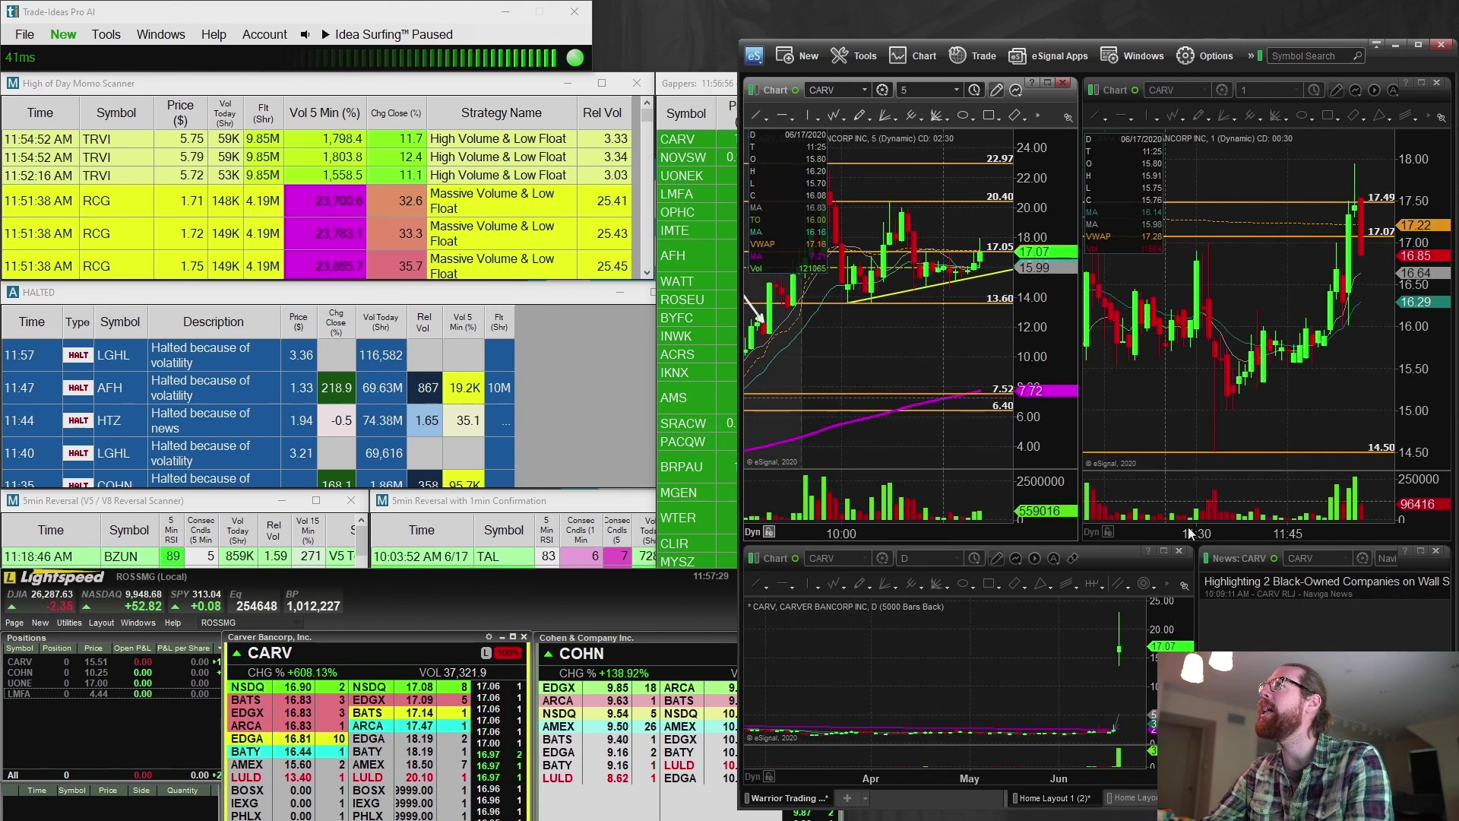
Open the CARV news story, read down through the article, and close it
{"action": "left_click", "coordinate": [1252, 582]}
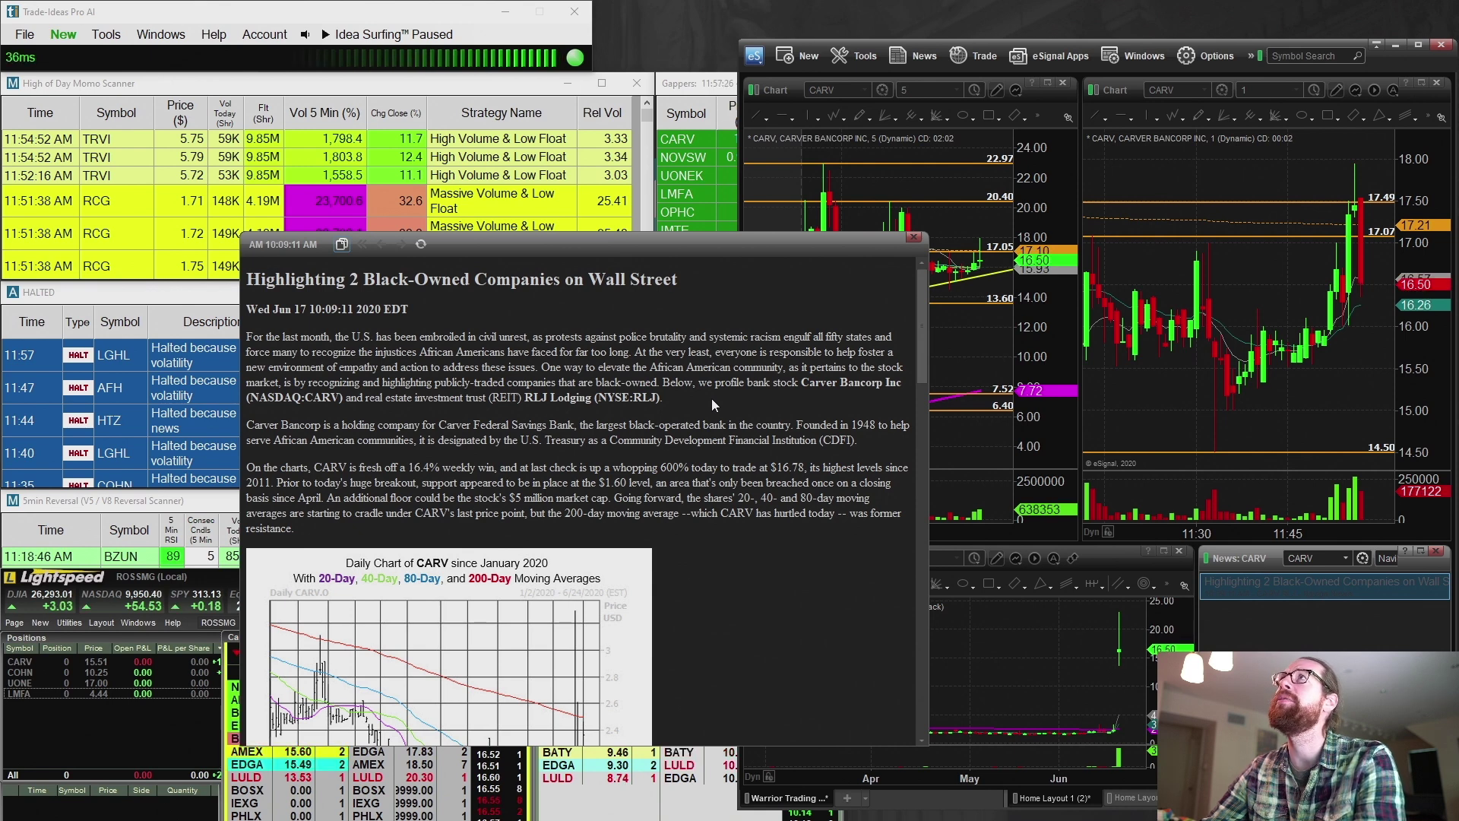
{"action": "scroll", "coordinate": [711, 398], "scroll_direction": "down", "scroll_amount": 10}
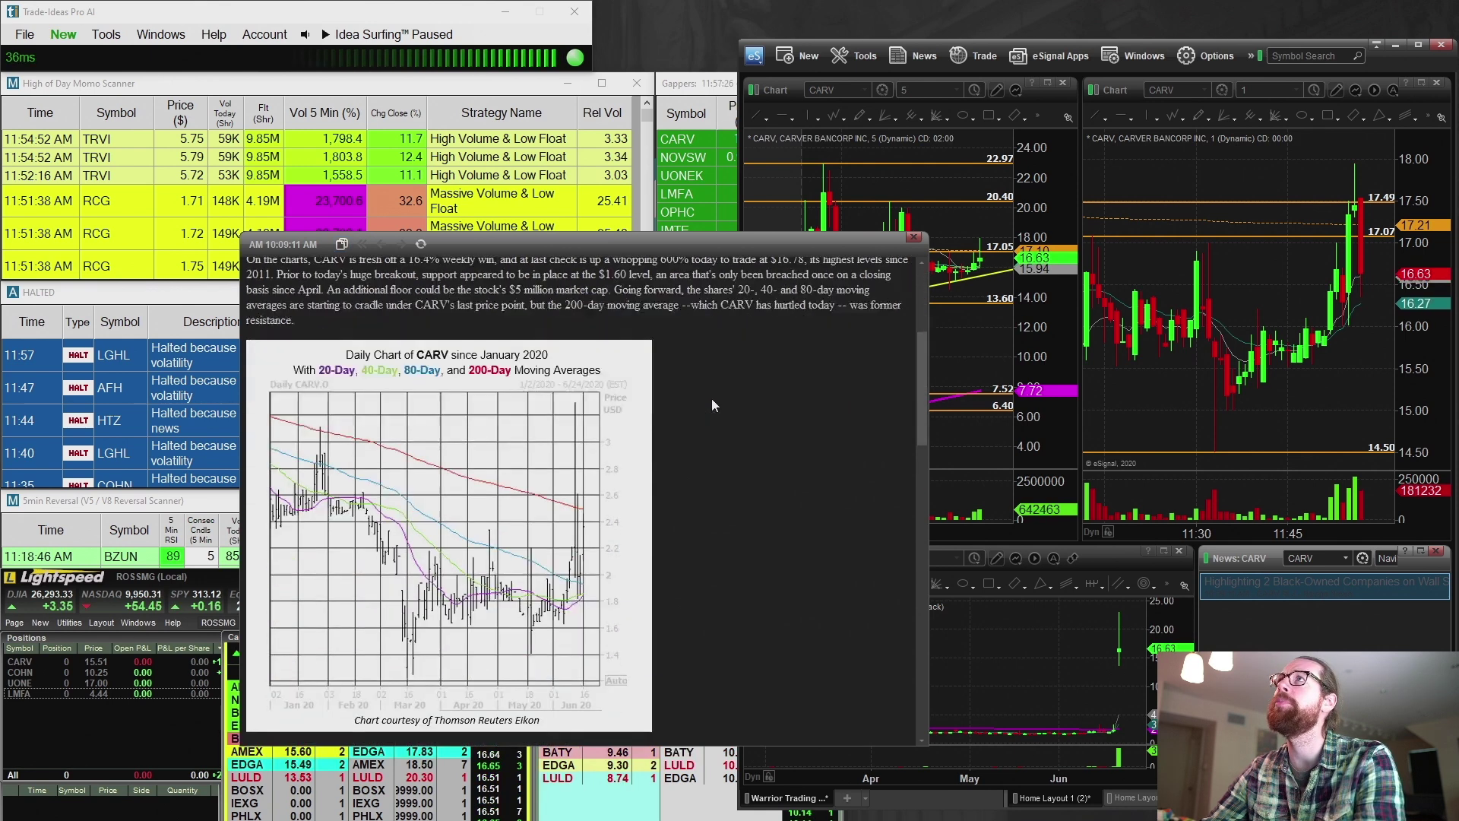
{"action": "scroll", "coordinate": [712, 398], "scroll_direction": "down", "scroll_amount": 3}
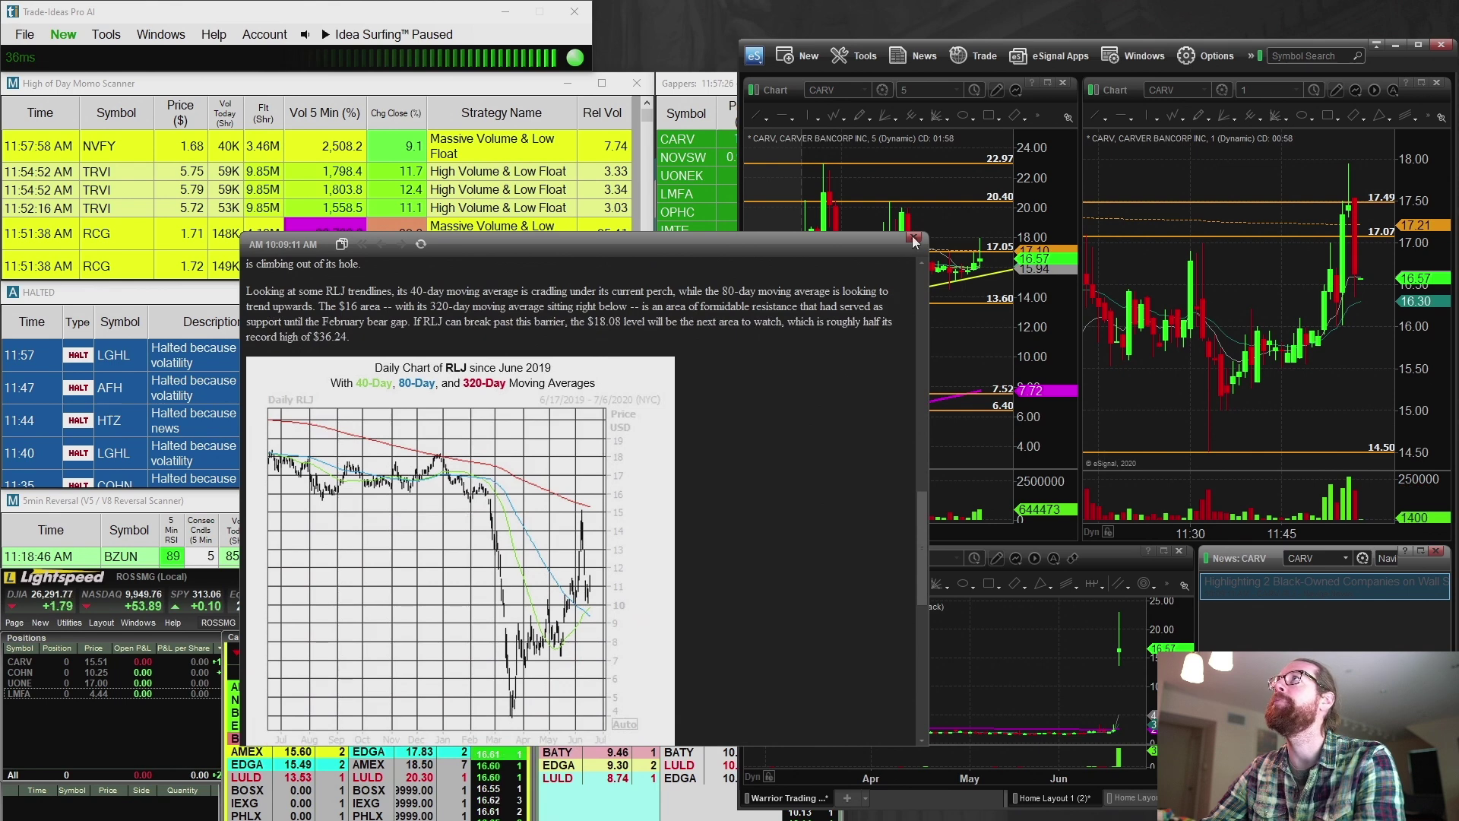
{"action": "left_click", "coordinate": [915, 240]}
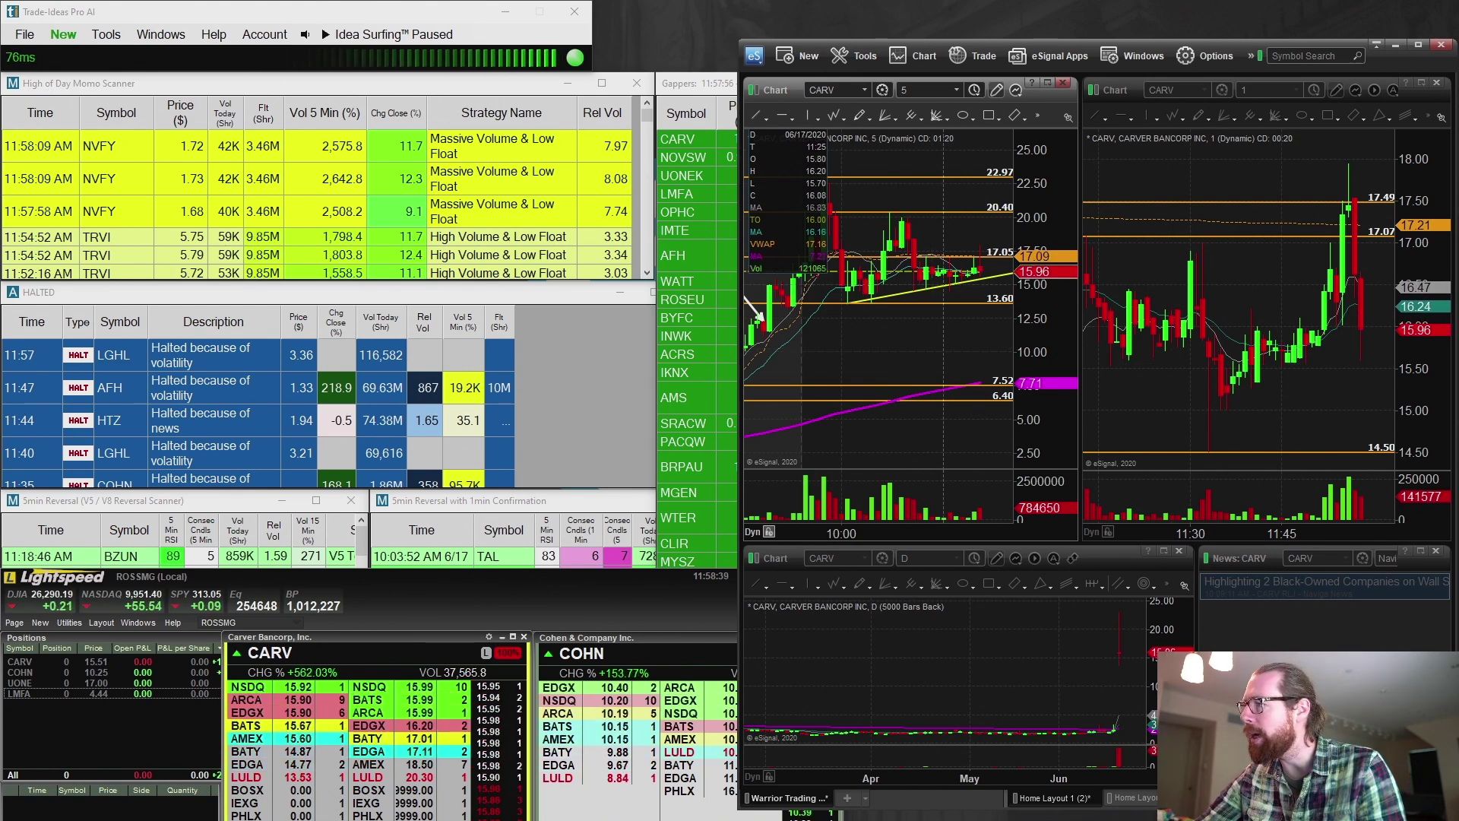
Open the Single Stock Detail profile for OPHC from the Gappers list
{"action": "double_click", "coordinate": [676, 212]}
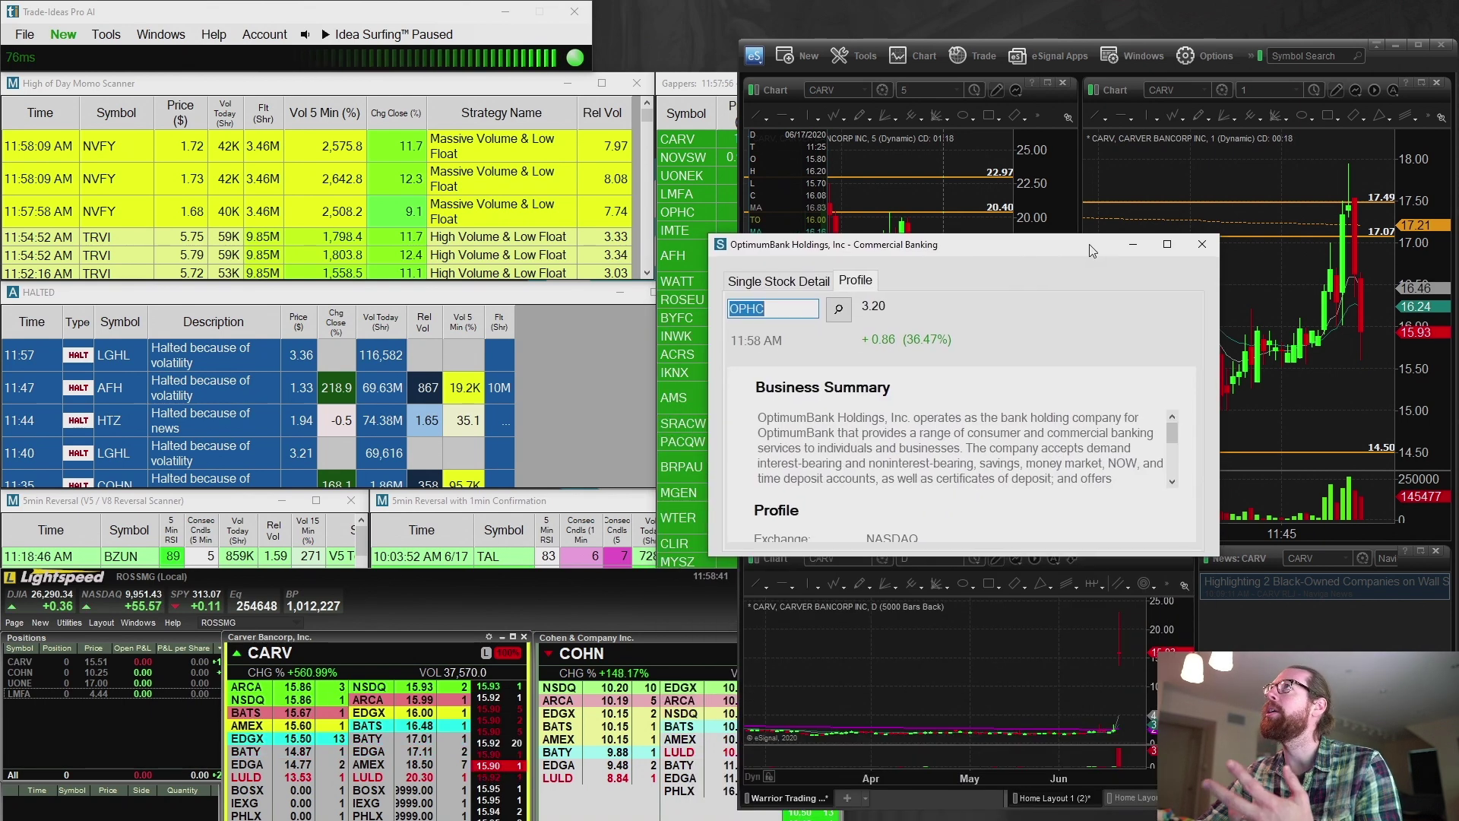
Load JFIN in place of OPHC, highlight 'China' in its summary, and move the window aside
{"action": "double_click", "coordinate": [800, 307]}
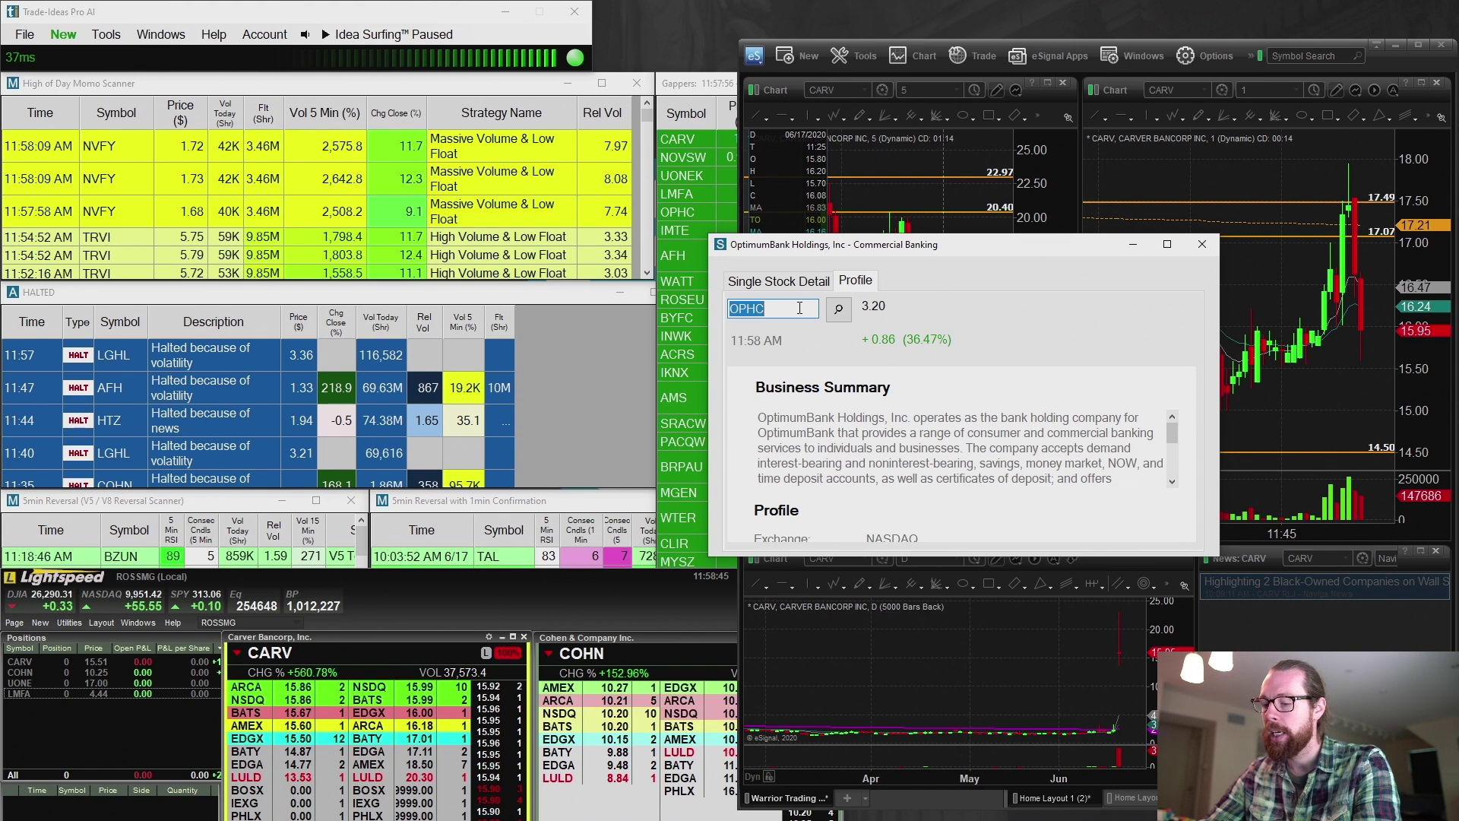
{"action": "type", "text": "JFIN"}
{"action": "key", "text": "Return"}
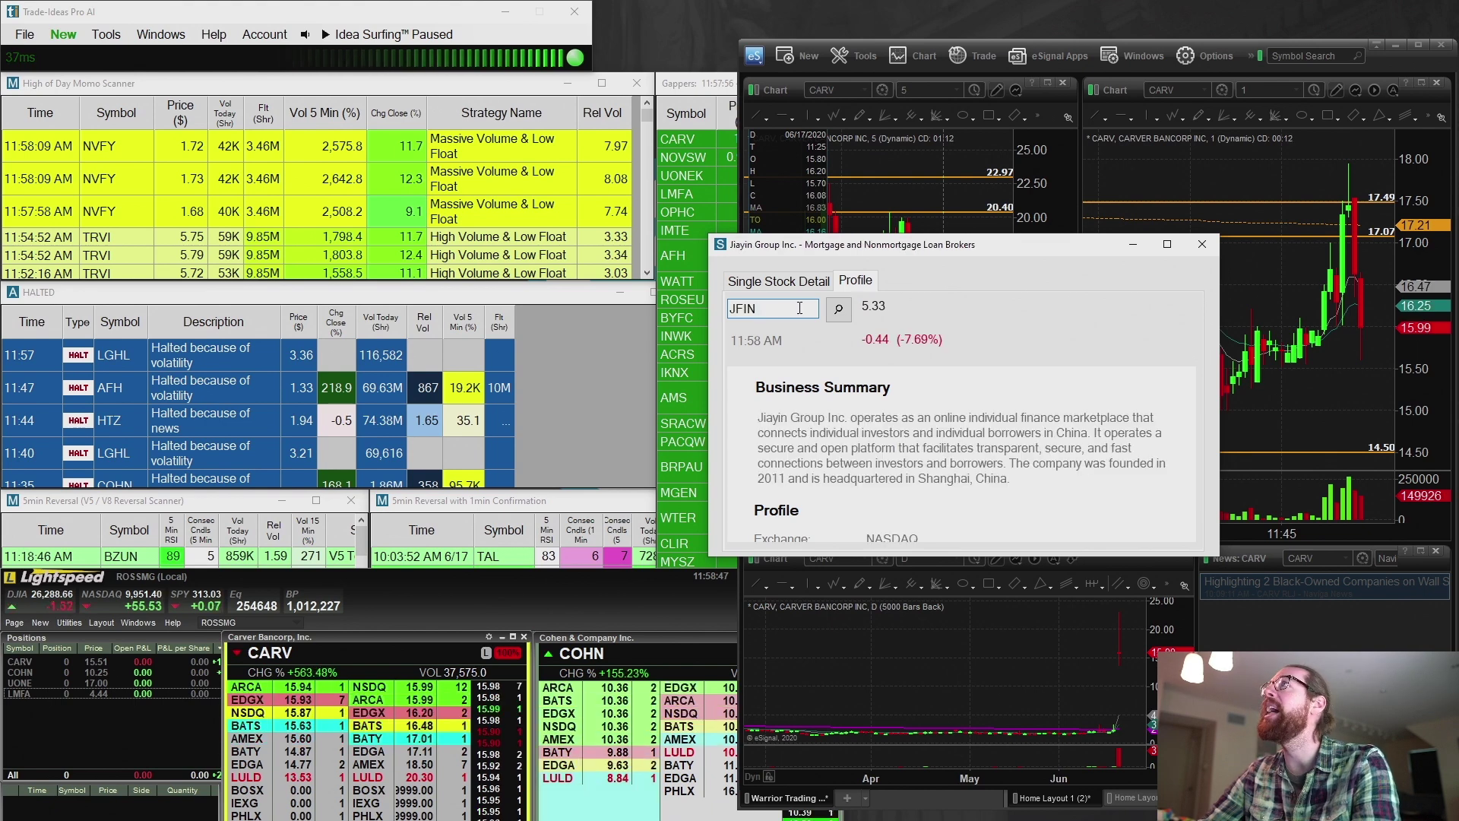
{"action": "left_click_drag", "start_coordinate": [760, 430], "coordinate": [1163, 450]}
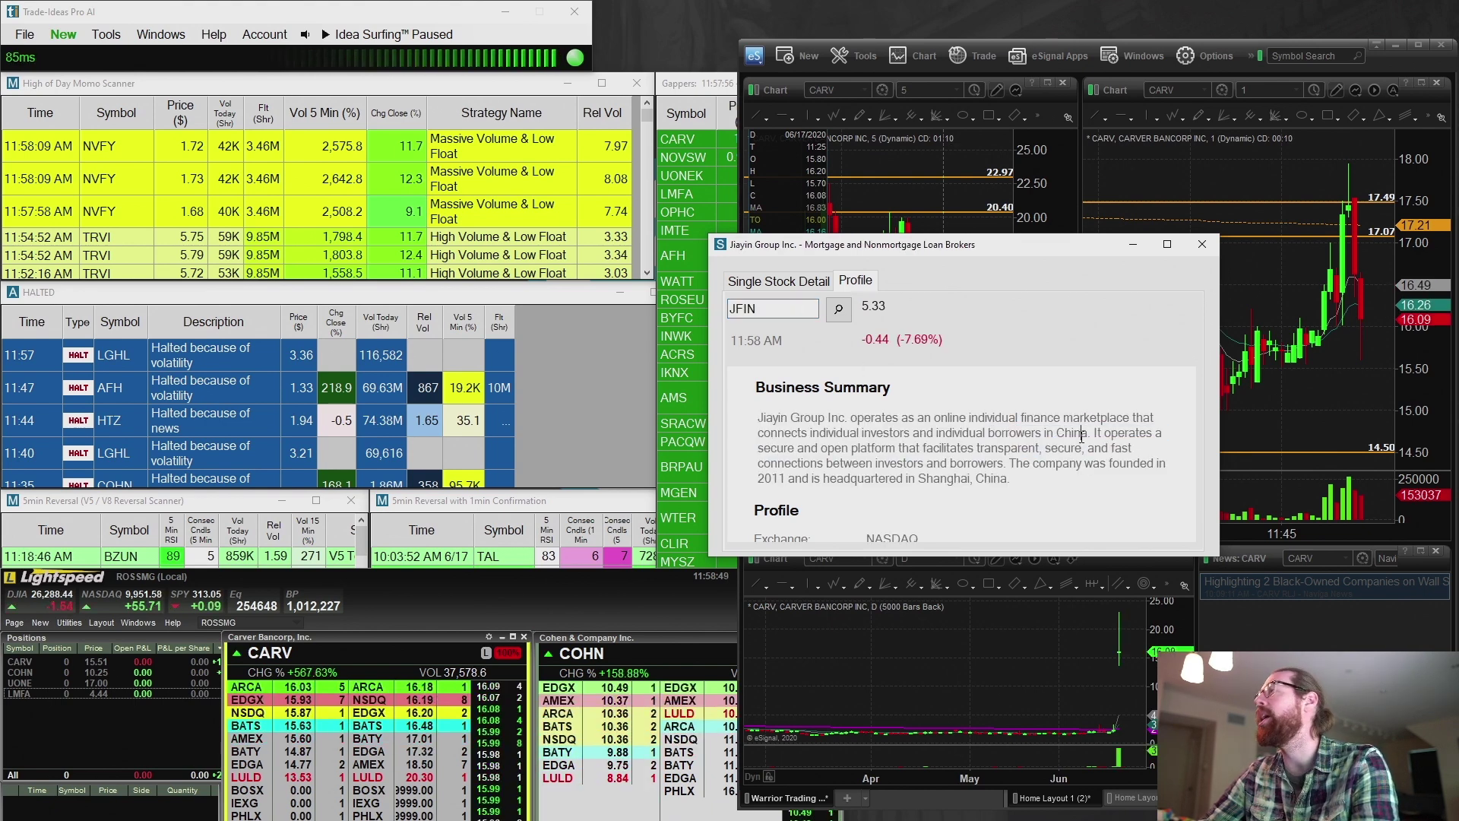
{"action": "double_click", "coordinate": [1073, 433]}
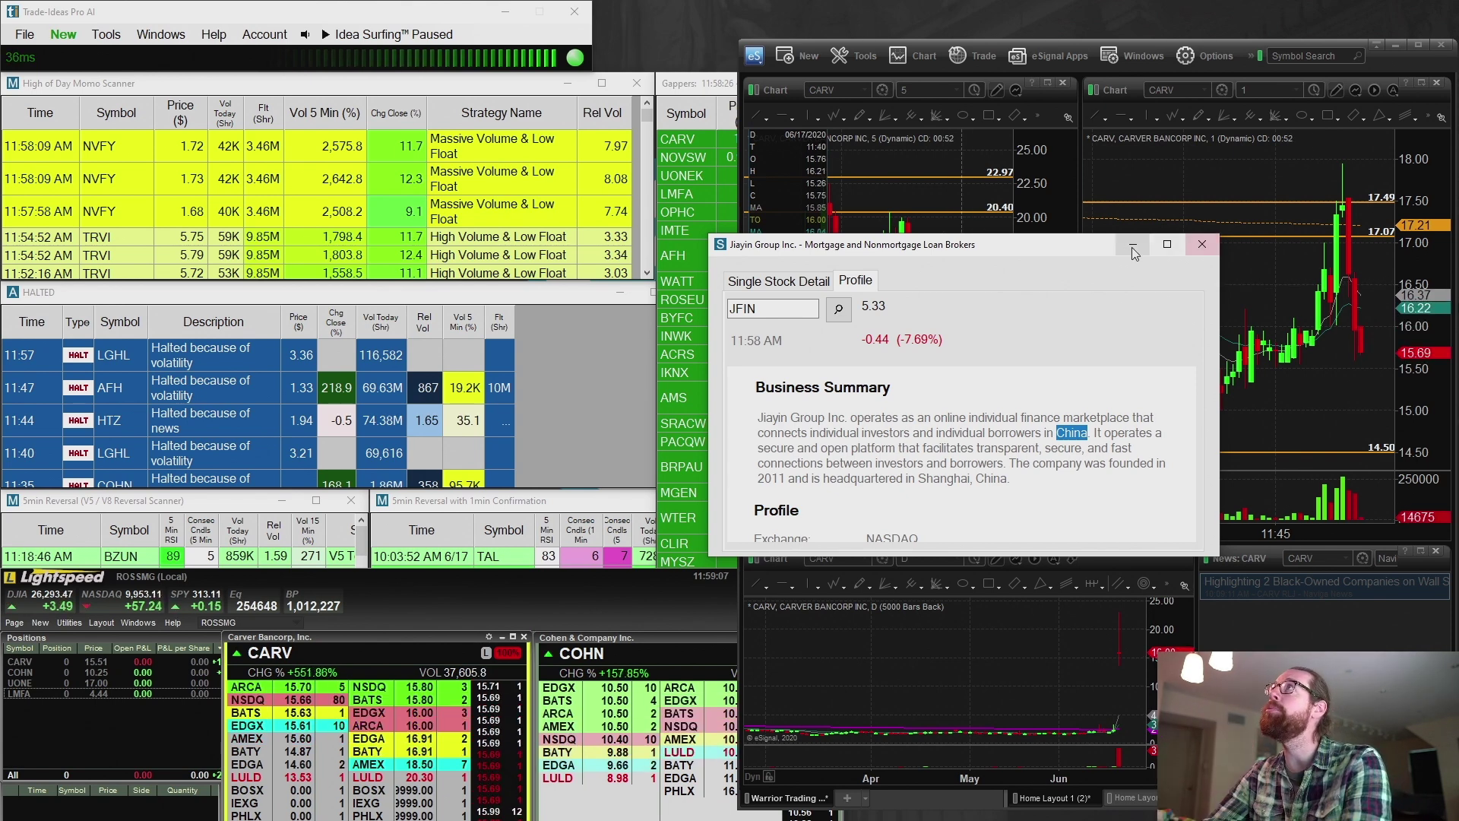
{"action": "left_click_drag", "start_coordinate": [1119, 251], "coordinate": [1228, 344]}
Put away the company profile and load UONE into the linked charts
{"action": "left_click", "coordinate": [1241, 337]}
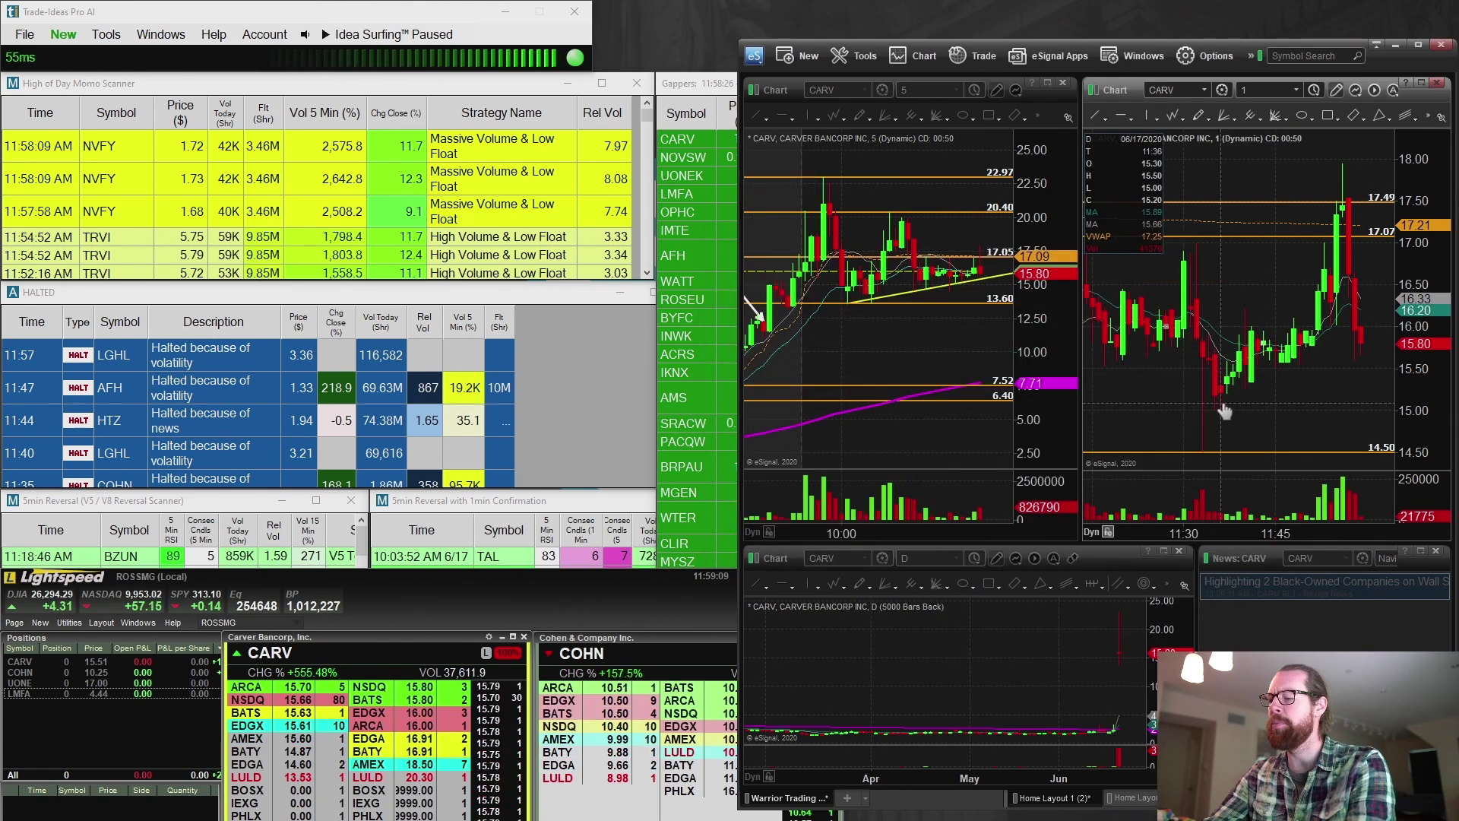
{"action": "type", "text": "UONE"}
{"action": "key", "text": "Return"}
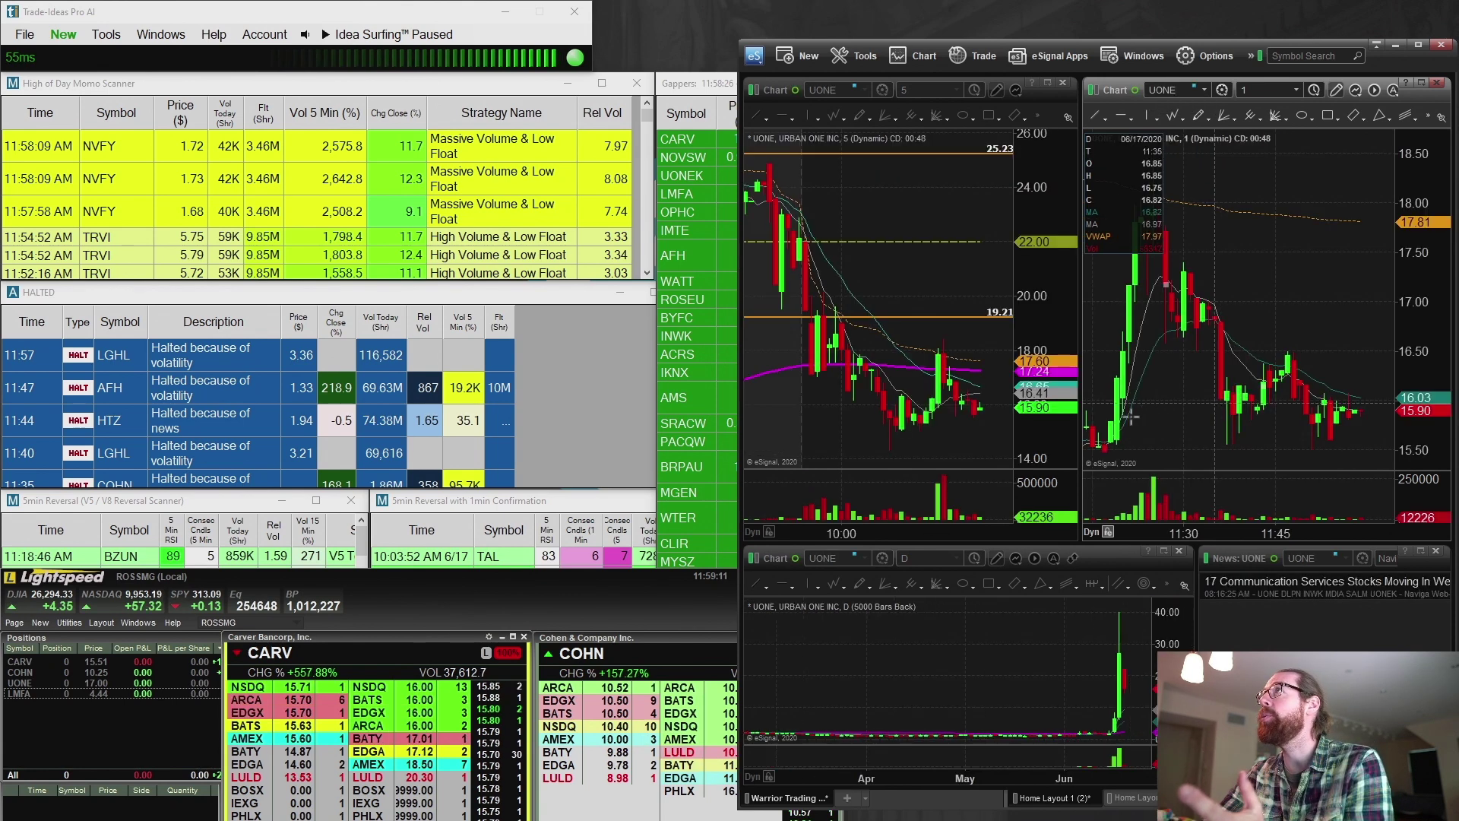
Widen the UONE 5-minute chart and pan it back to show the previous day
{"action": "left_click_drag", "start_coordinate": [1080, 456], "coordinate": [1227, 459]}
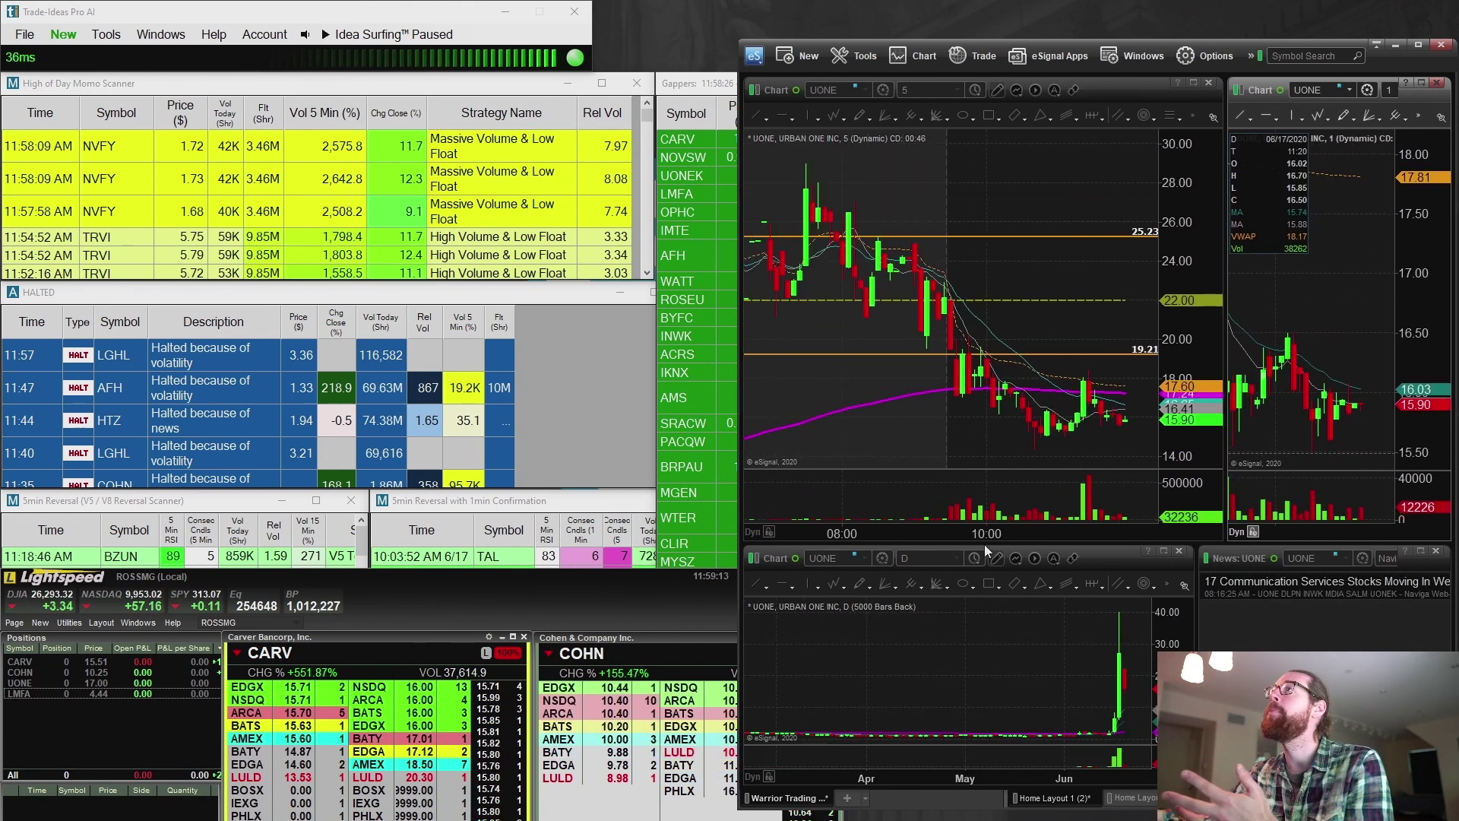
{"action": "scroll", "coordinate": [931, 228], "scroll_direction": "up", "scroll_amount": 10}
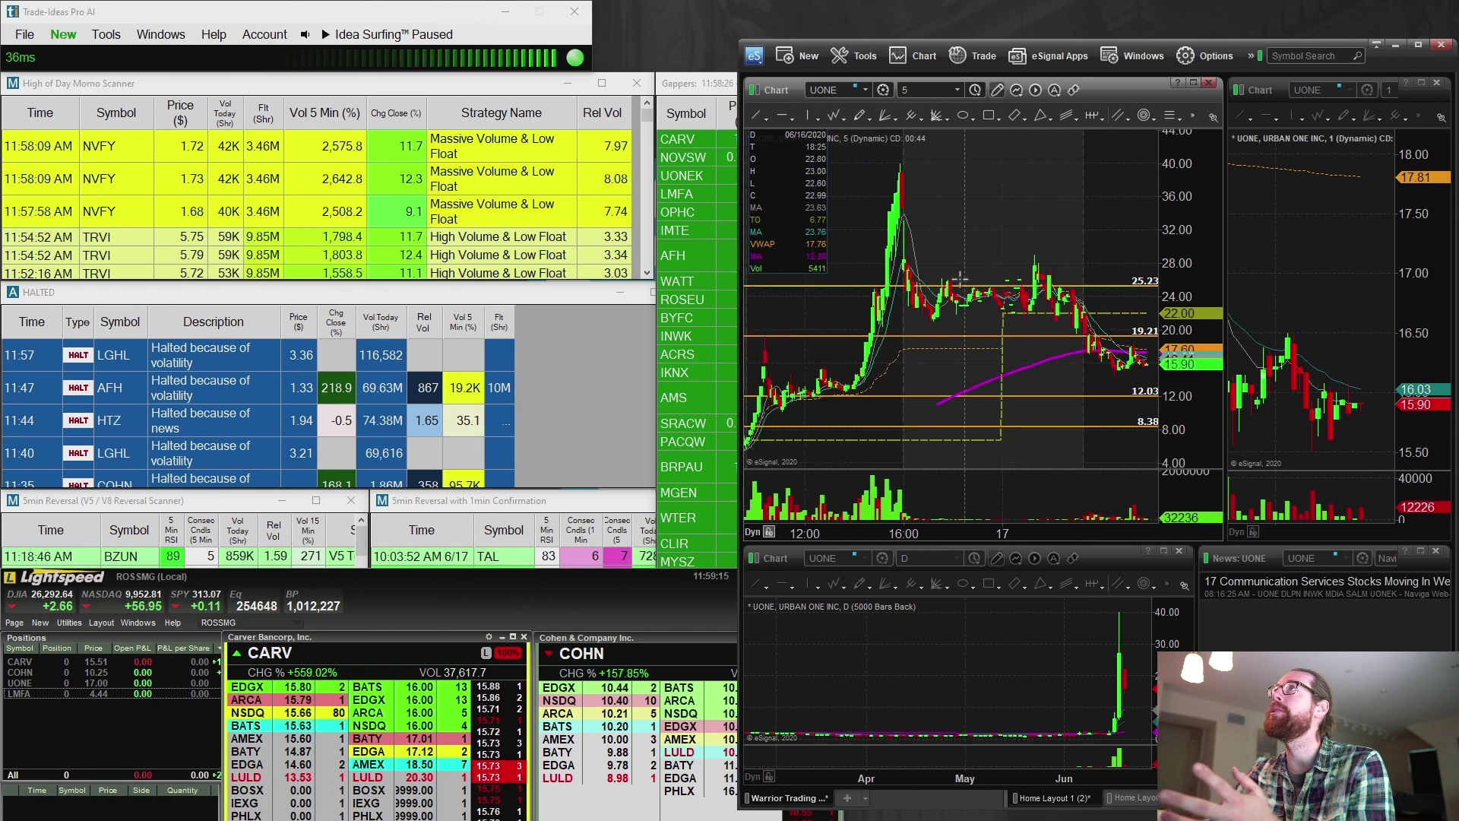
{"action": "left_click_drag", "start_coordinate": [935, 234], "coordinate": [1000, 257]}
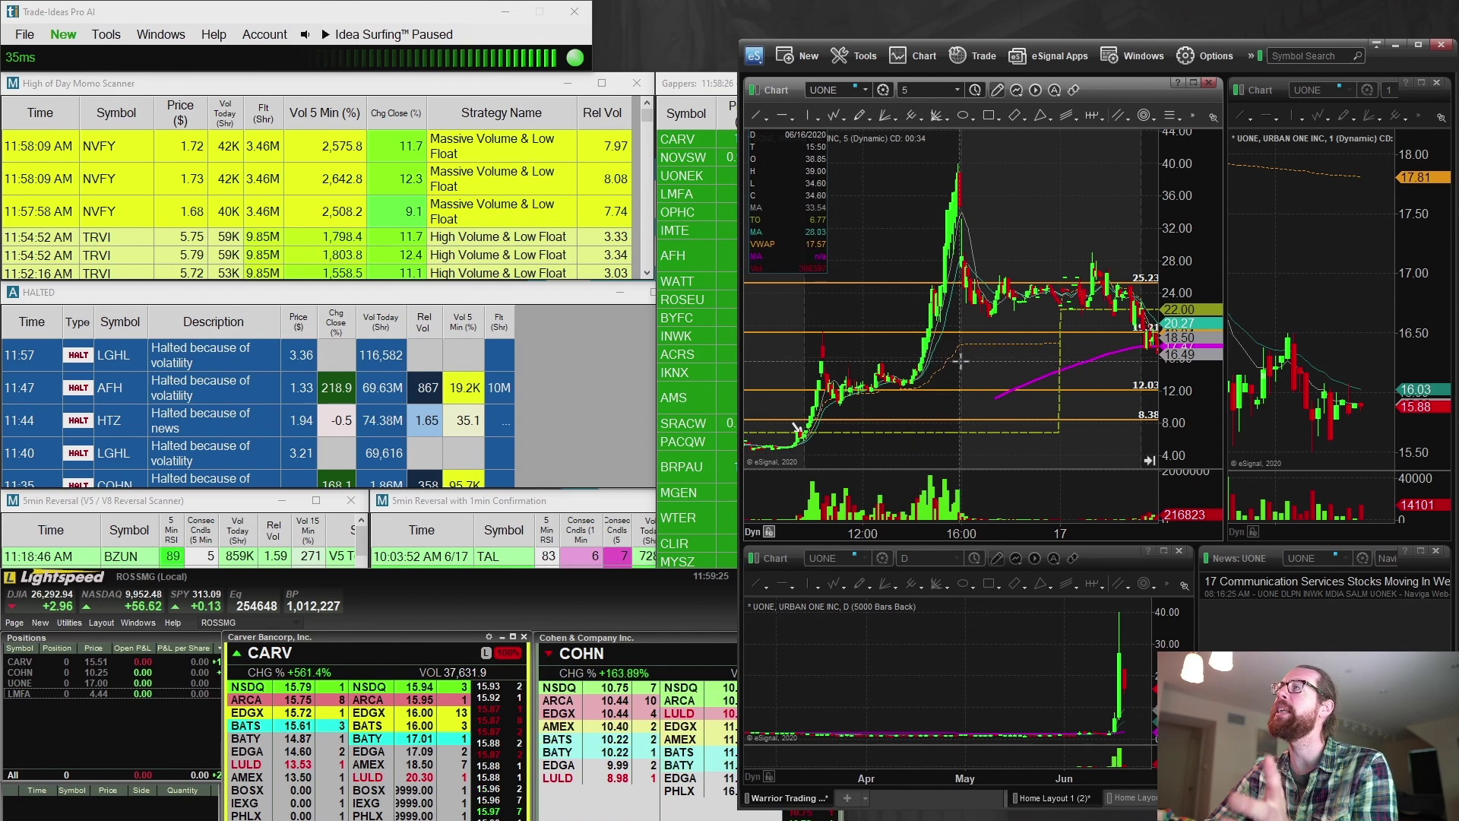
{"action": "left_click_drag", "start_coordinate": [960, 363], "coordinate": [977, 363]}
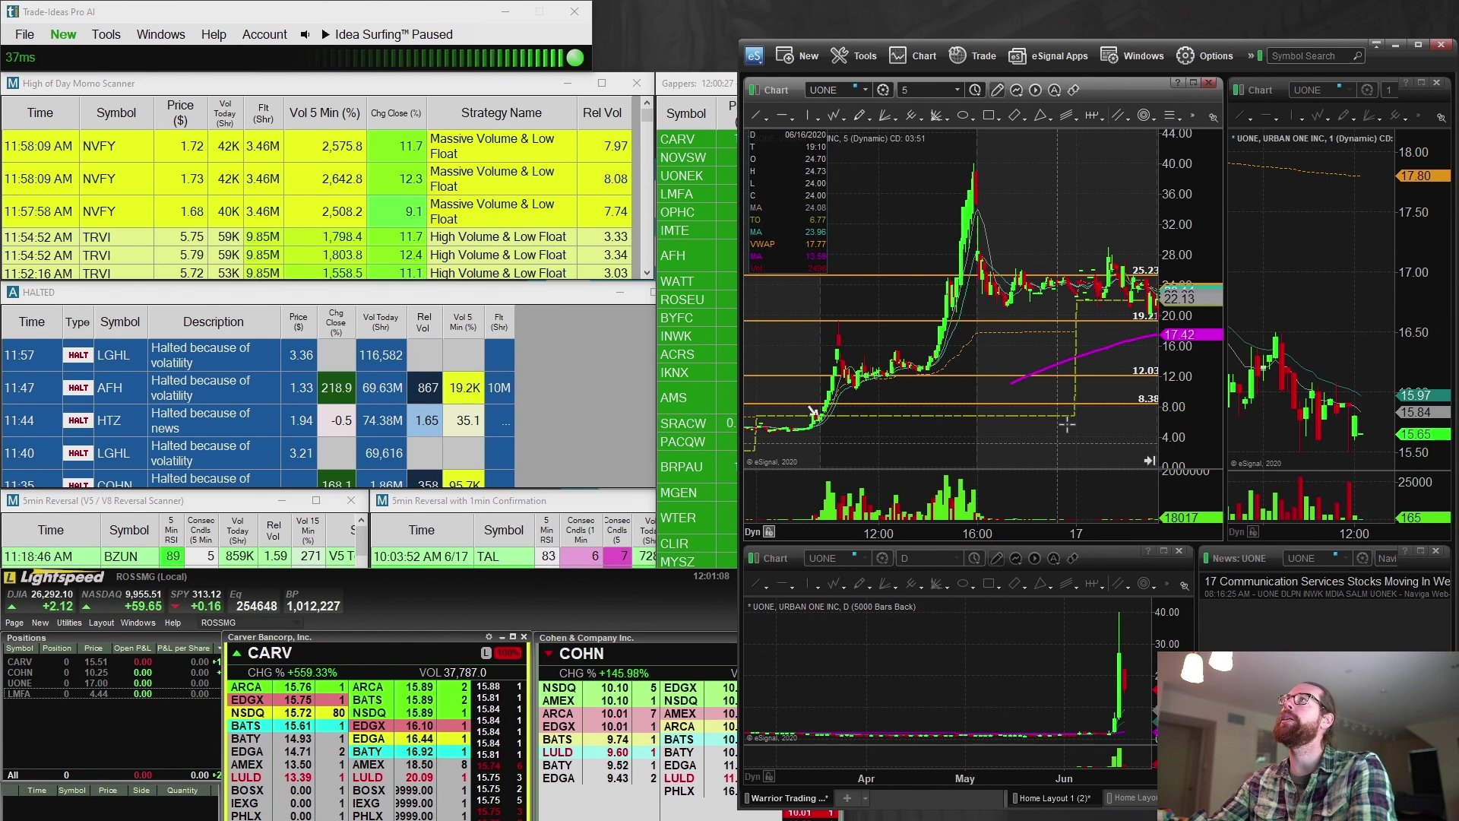
Load CARV into the linked charts and reveal its 07:00–09:00 premarket bars
{"action": "type", "text": "CARV"}
{"action": "key", "text": "Return"}
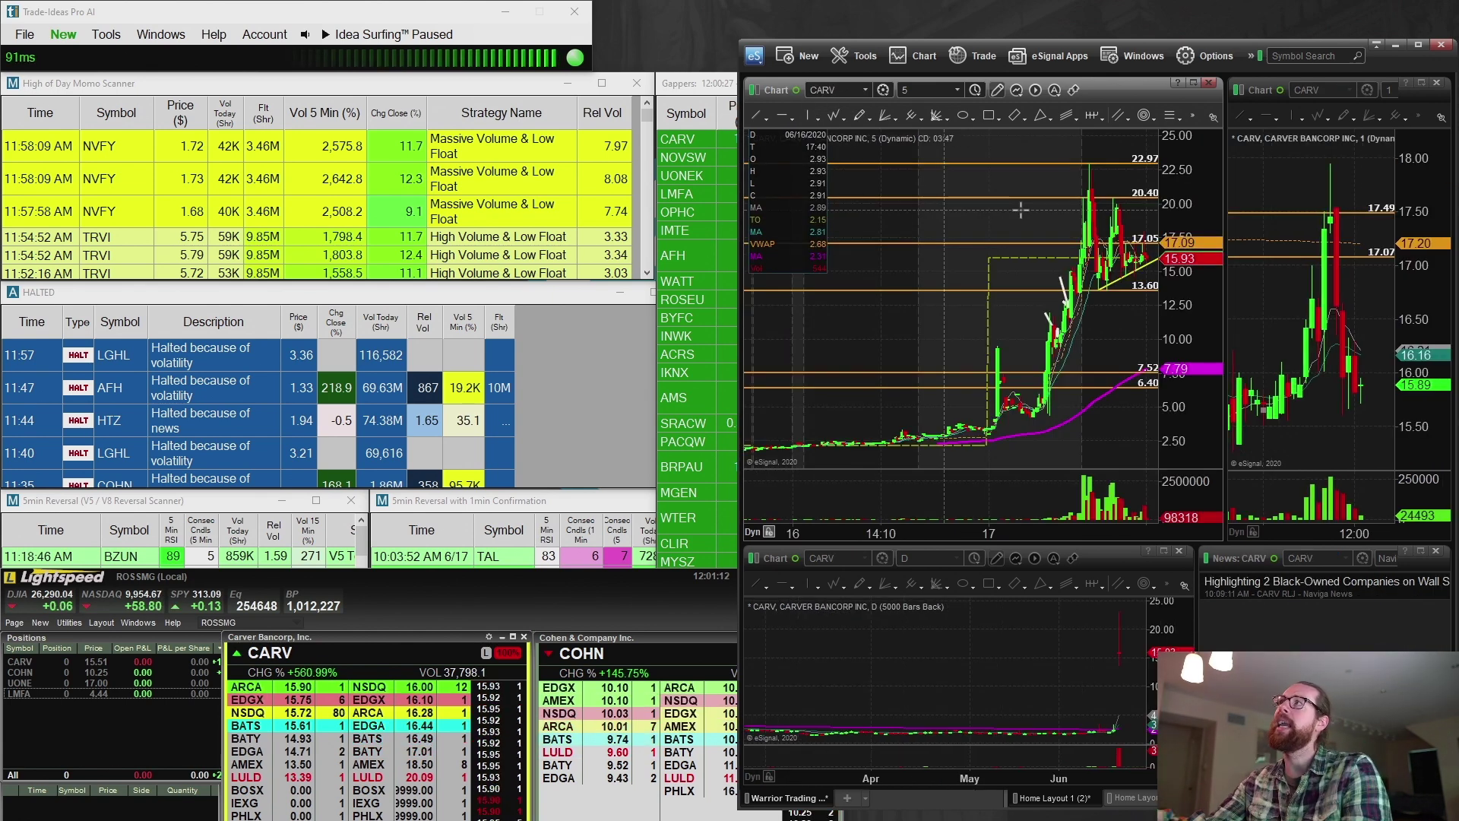
{"action": "scroll", "coordinate": [934, 388], "scroll_direction": "up", "scroll_amount": 5}
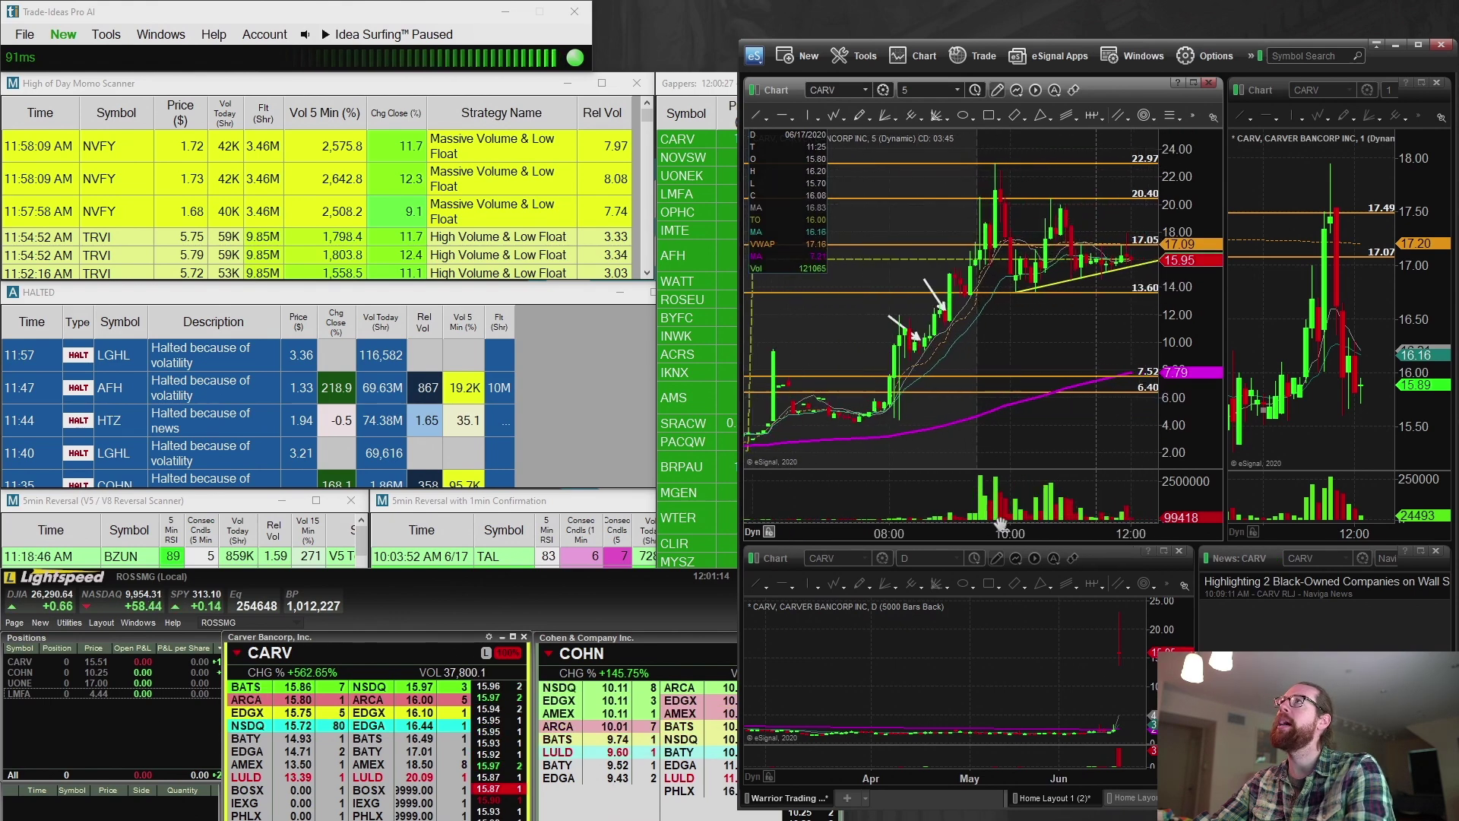
{"action": "left_click_drag", "start_coordinate": [934, 389], "coordinate": [1134, 347]}
{"action": "mouse_move", "coordinate": [1086, 542]}
{"action": "left_mouse_down"}
{"action": "mouse_move", "coordinate": [1045, 531]}
{"action": "mouse_move", "coordinate": [1068, 532]}
{"action": "left_mouse_up"}
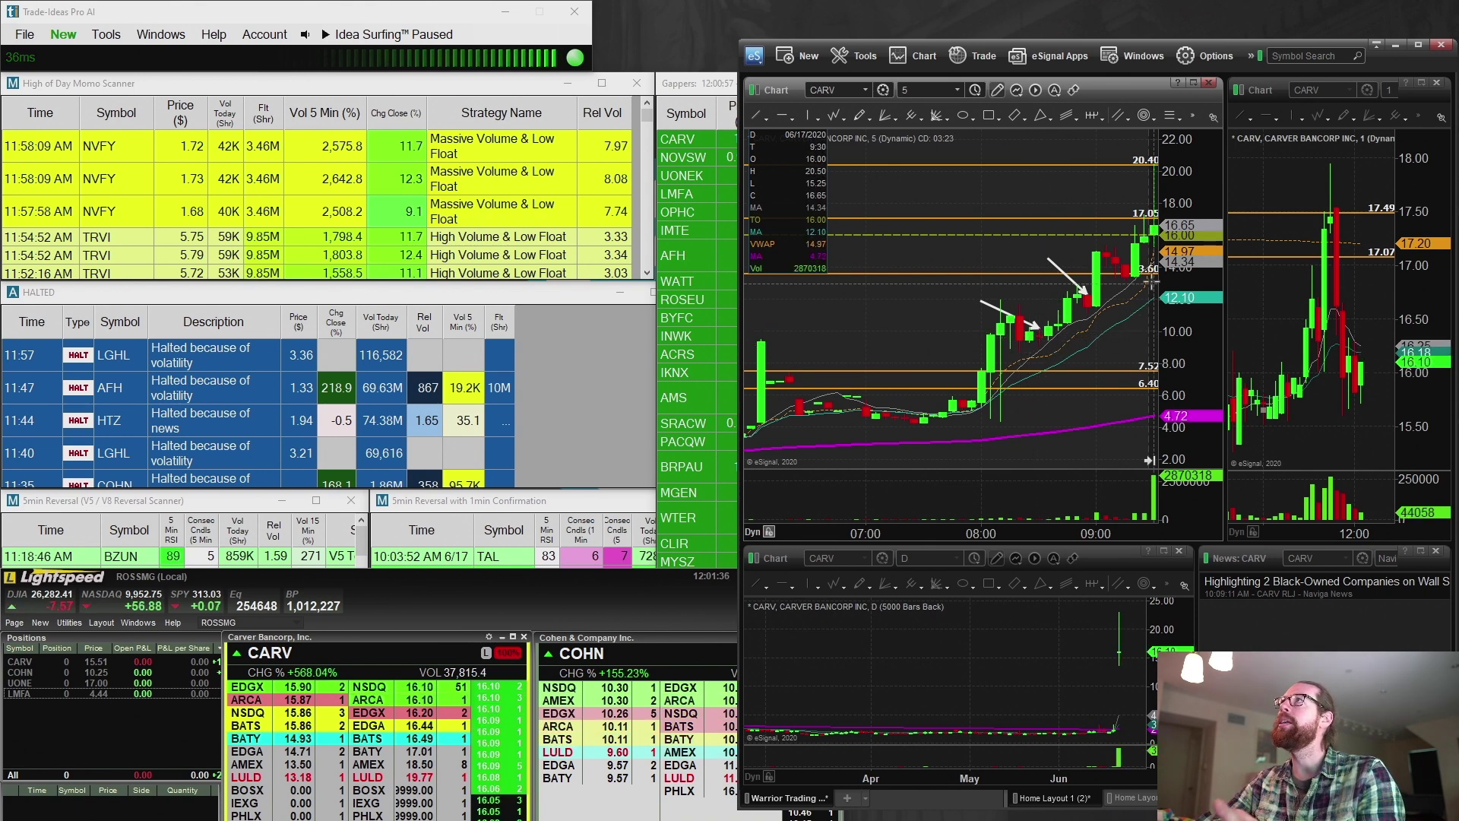
Pan the CARV 5-minute chart through noon, compress its time axis, and bring up positions
{"action": "left_click_drag", "start_coordinate": [1113, 319], "coordinate": [1009, 337]}
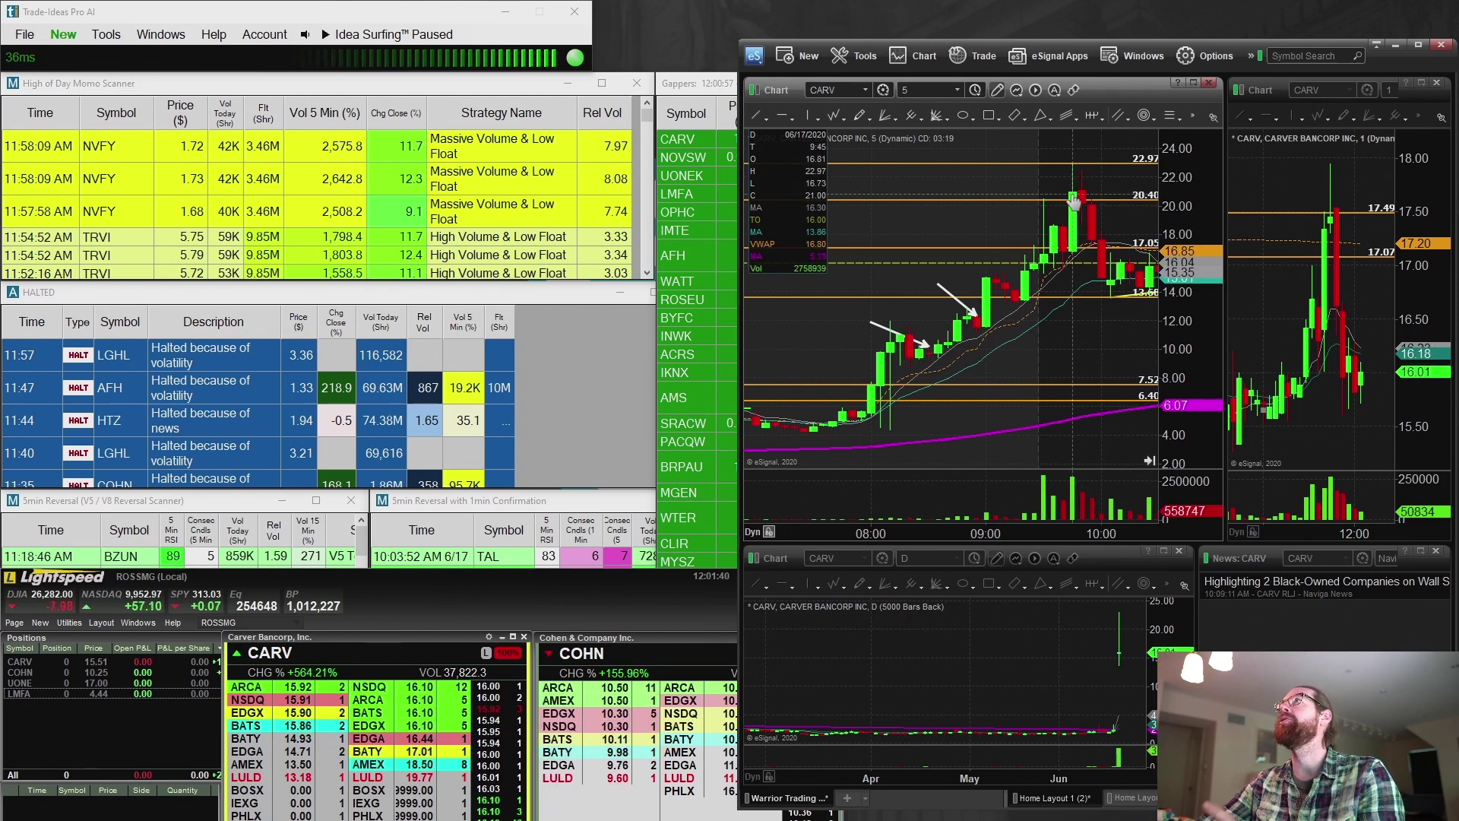
{"action": "left_click_drag", "start_coordinate": [1143, 219], "coordinate": [953, 228]}
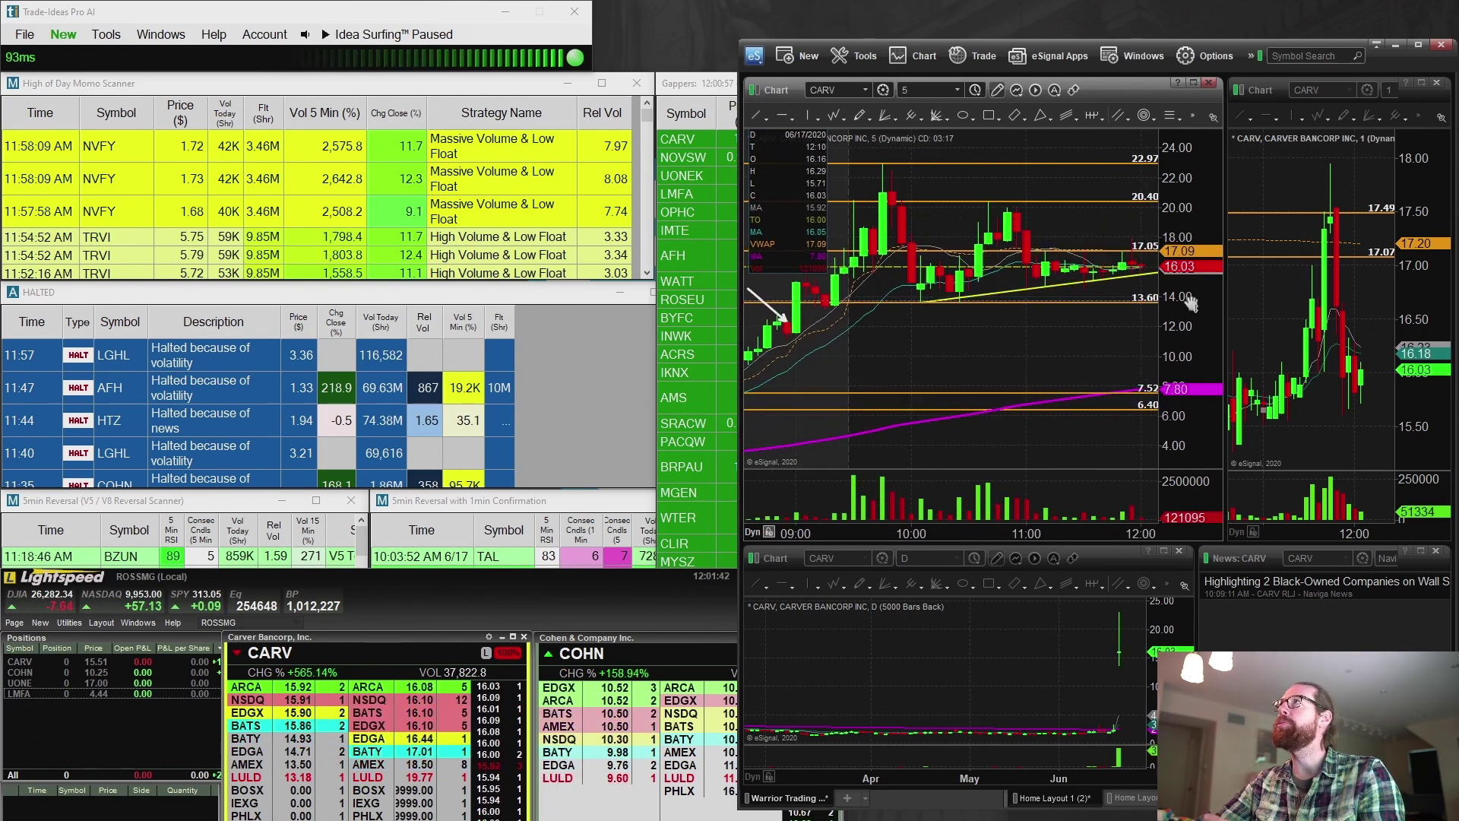
{"action": "left_click_drag", "start_coordinate": [936, 541], "coordinate": [908, 541]}
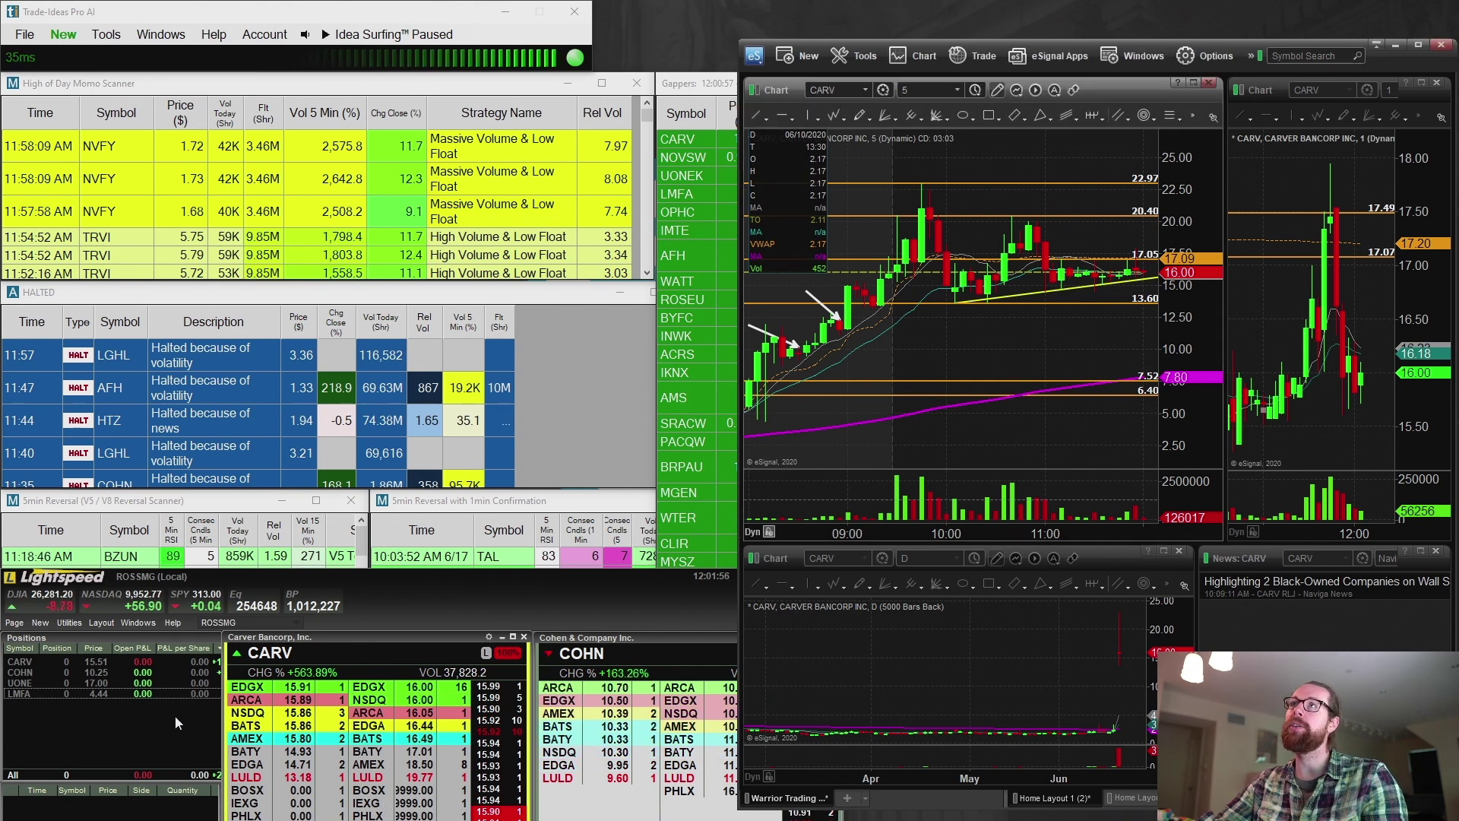
{"action": "left_click", "coordinate": [174, 716]}
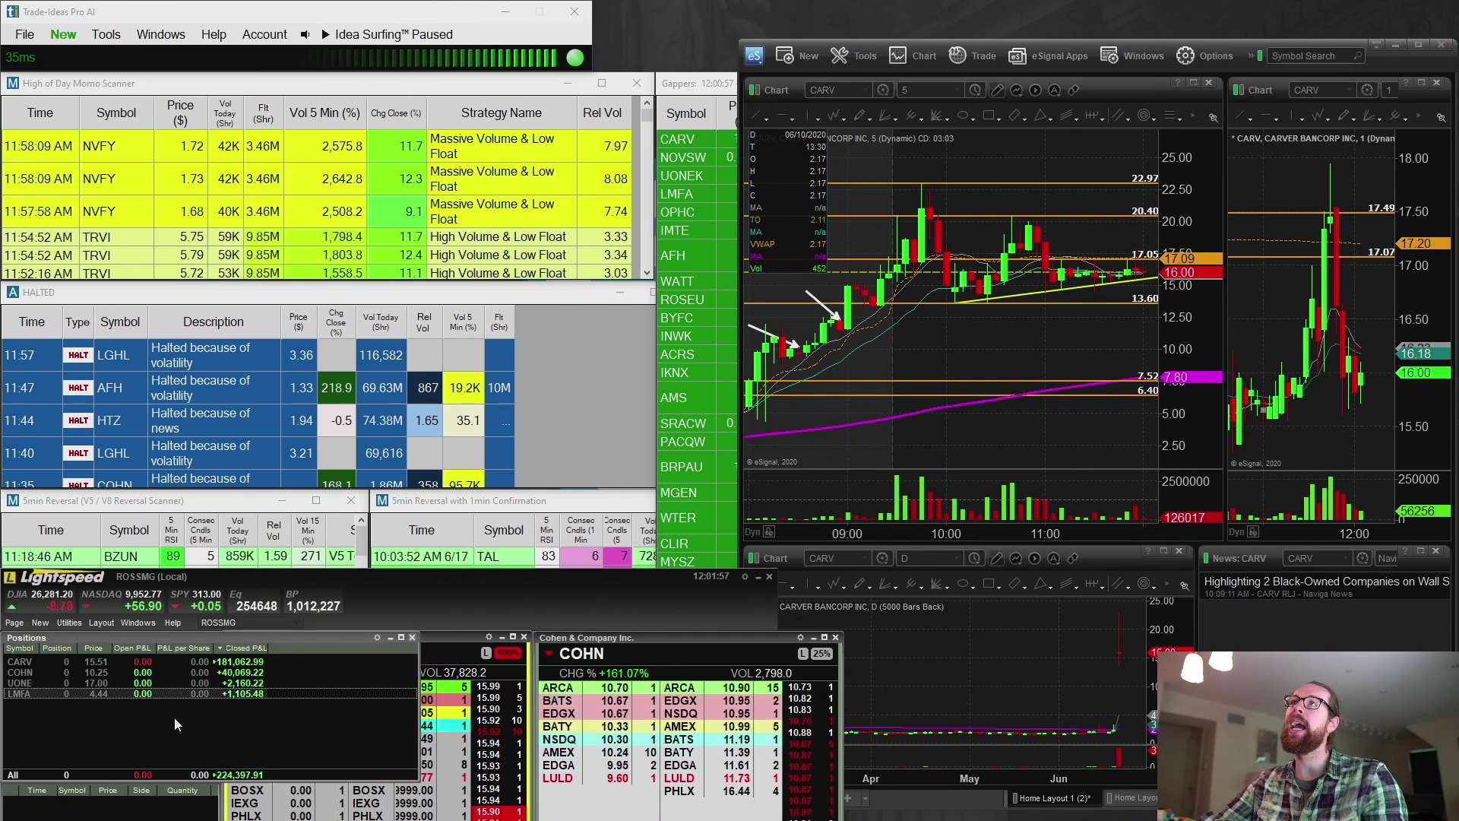
Bring the CARV Level 2 window forward, then raise the full Gappers scanner list
{"action": "left_click", "coordinate": [440, 635]}
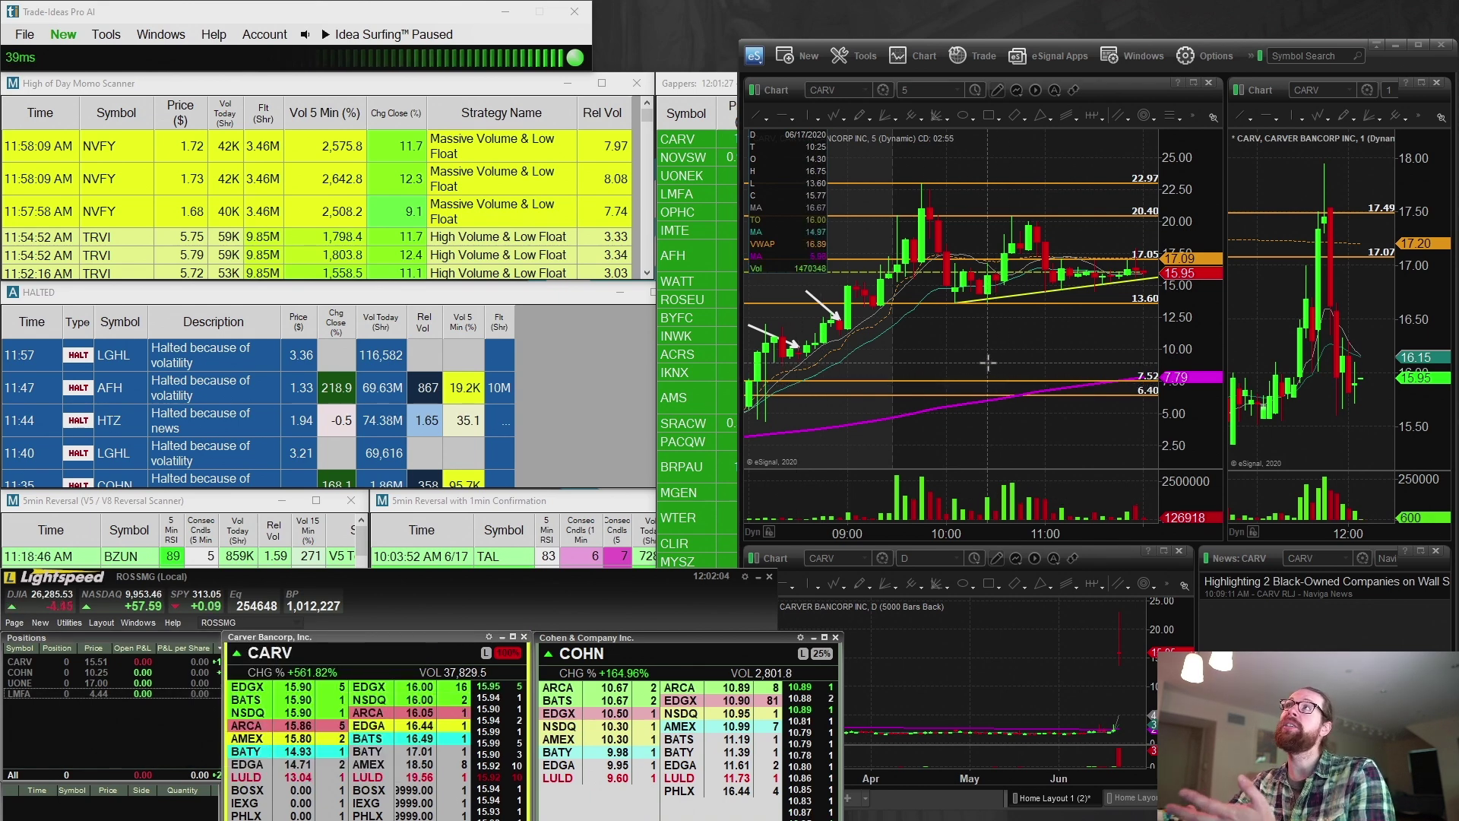
{"action": "left_click", "coordinate": [821, 160]}
{"action": "left_click", "coordinate": [712, 90]}
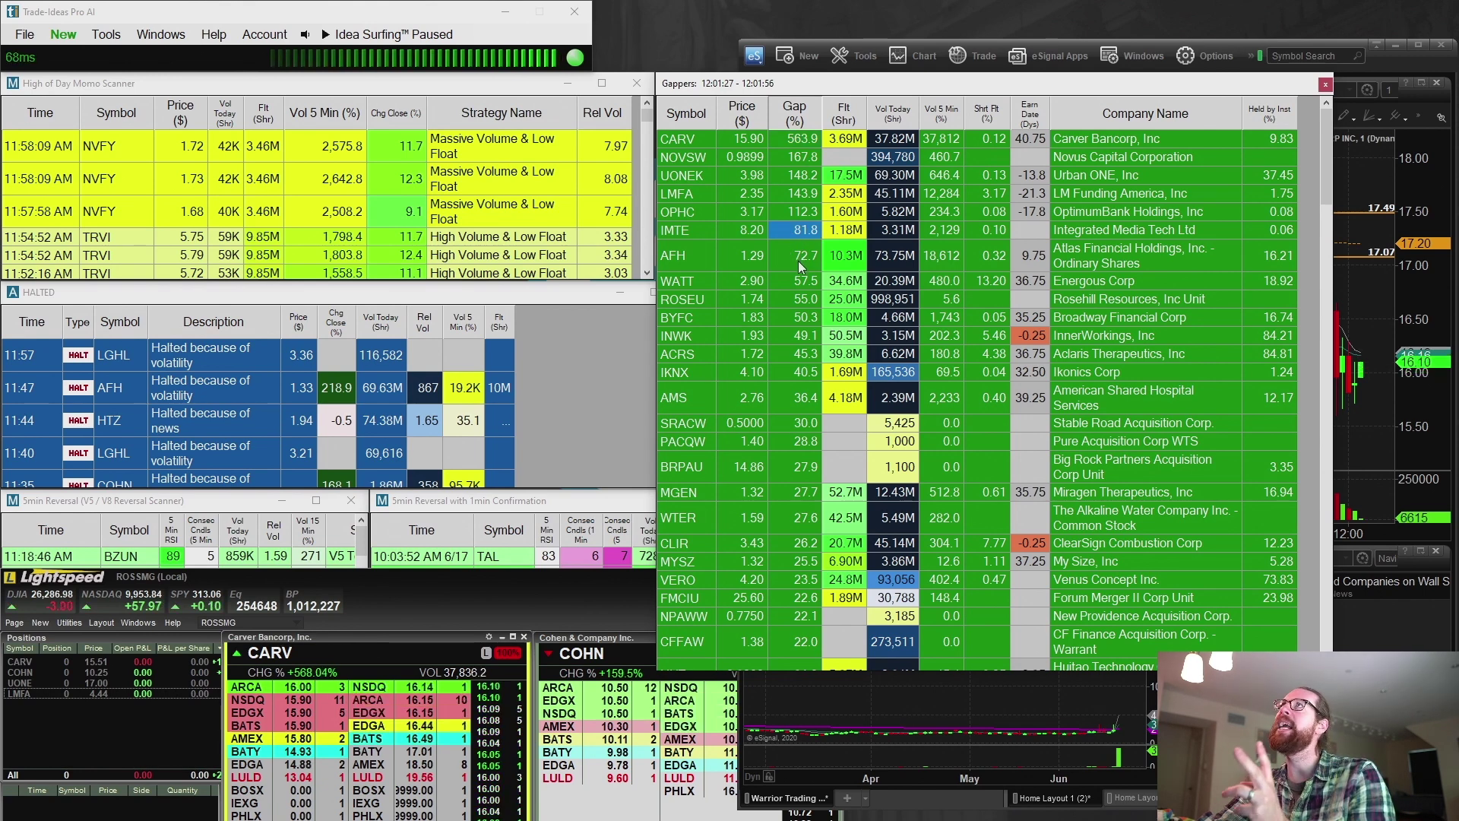
Cover the Gappers scanner with the eSignal charts and switch to Tradervue's detailed reports
{"action": "left_click", "coordinate": [1365, 306]}
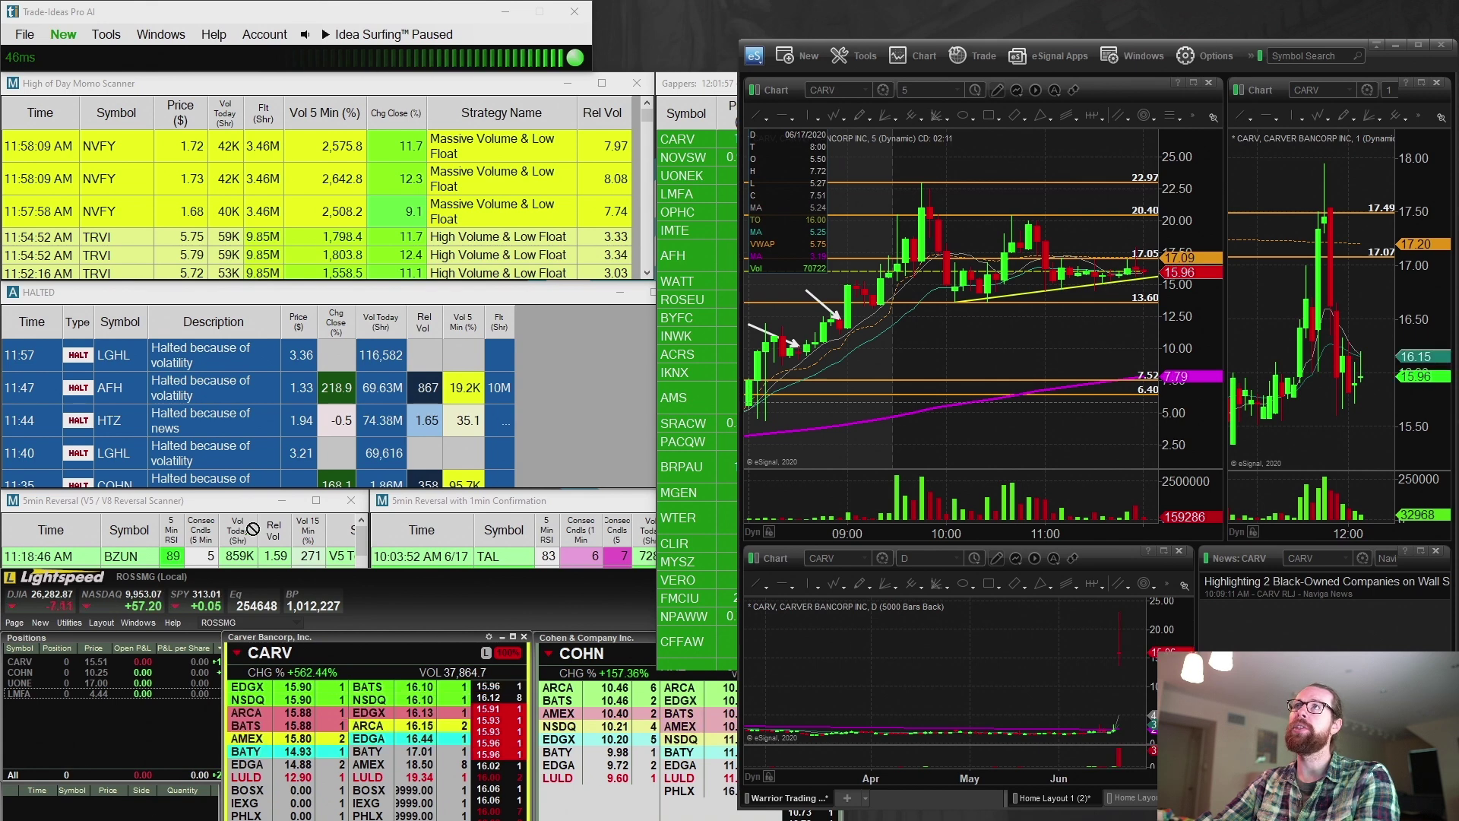
{"action": "key", "text": "alt+Tab"}
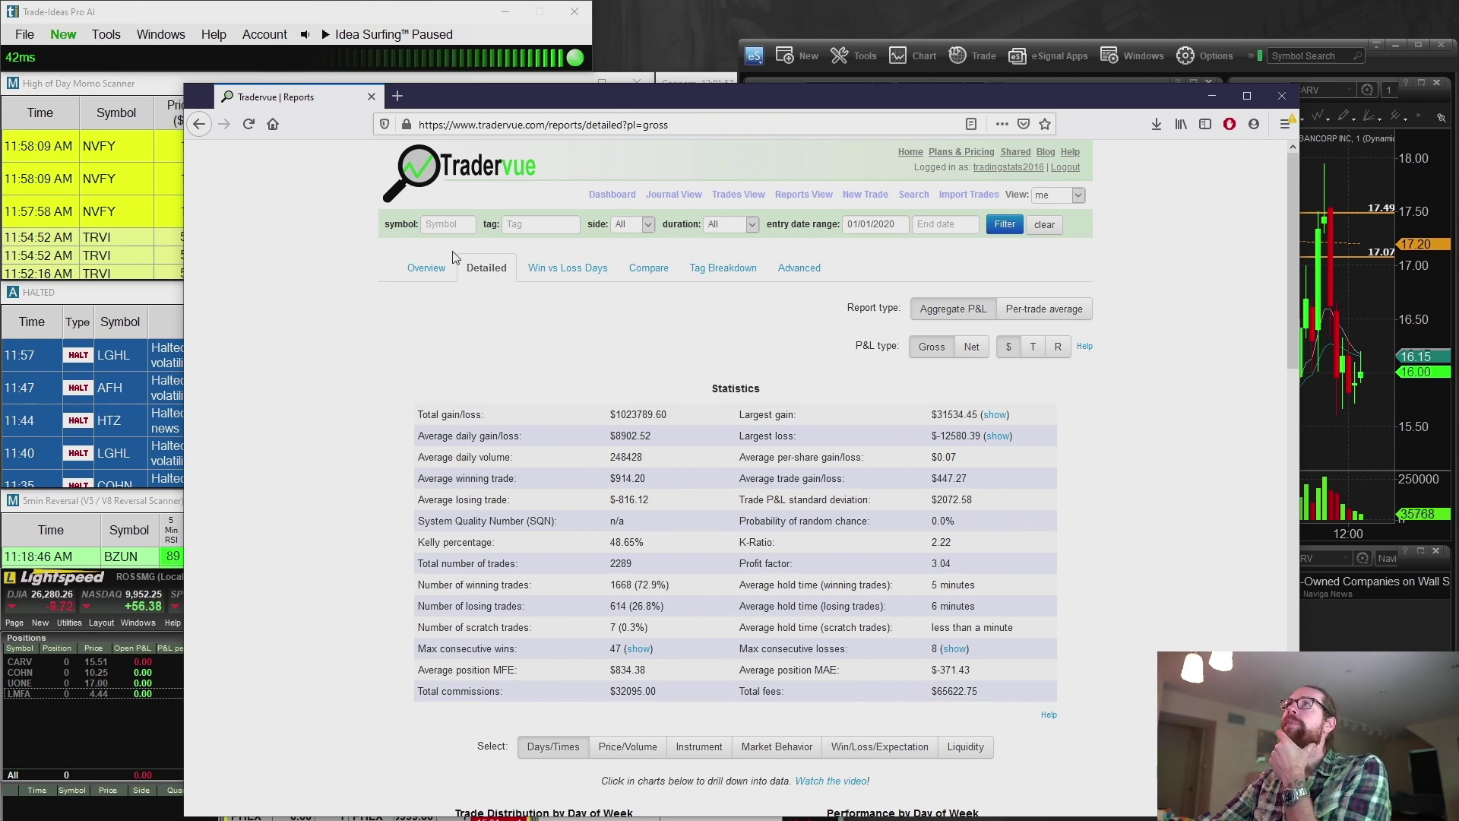
Open Tradervue's Overview report and scroll through its daily P&L charts
{"action": "left_click", "coordinate": [426, 267]}
{"action": "scroll", "coordinate": [630, 449], "scroll_direction": "down", "scroll_amount": 3}
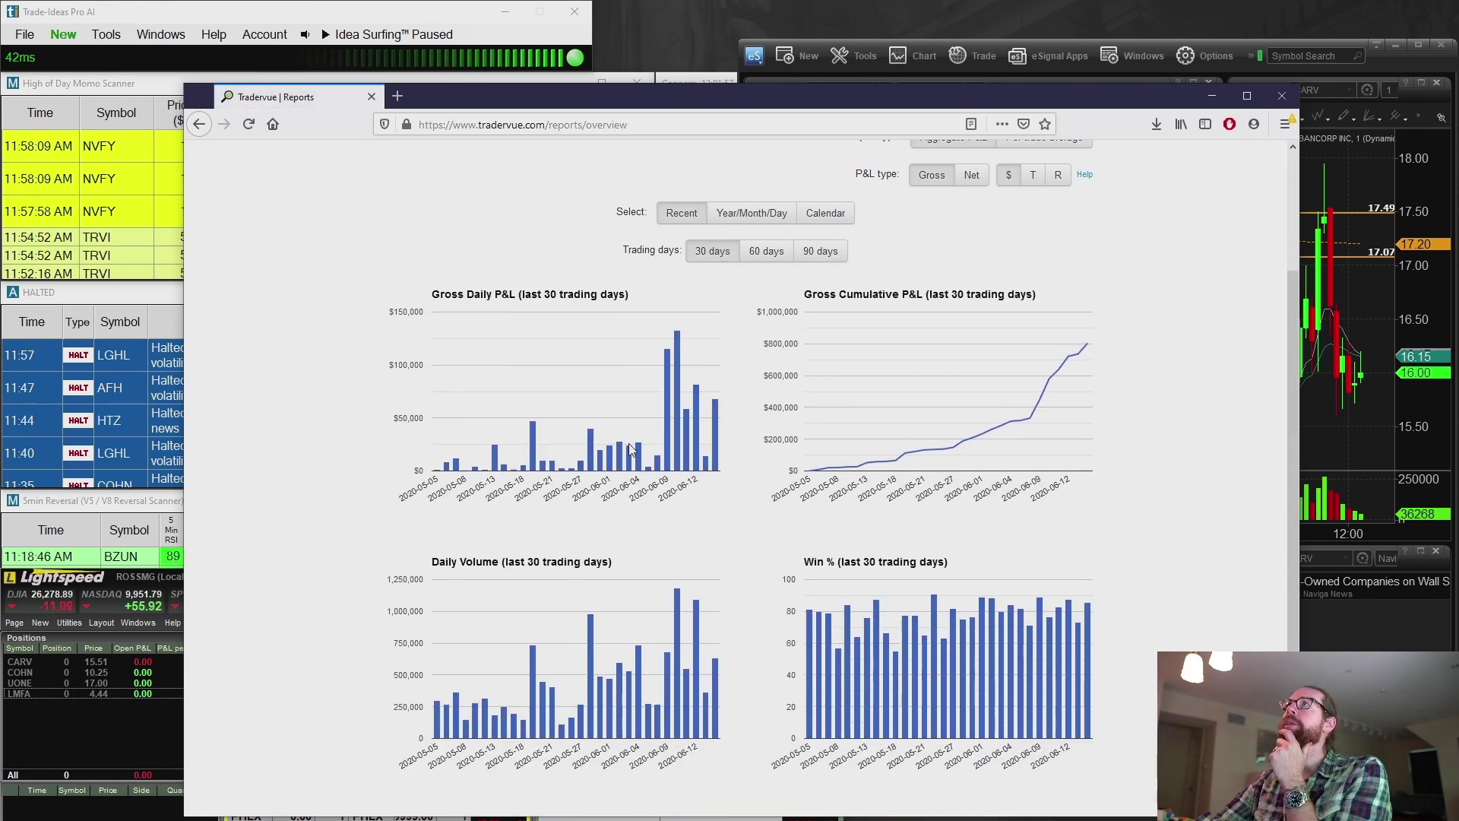
{"action": "scroll", "coordinate": [630, 449], "scroll_direction": "up", "scroll_amount": 2}
Review the June results calendar, then minimize Tradervue and activate the CARV 5-minute chart
{"action": "left_click", "coordinate": [820, 348]}
{"action": "scroll", "coordinate": [836, 357], "scroll_direction": "down", "scroll_amount": 4}
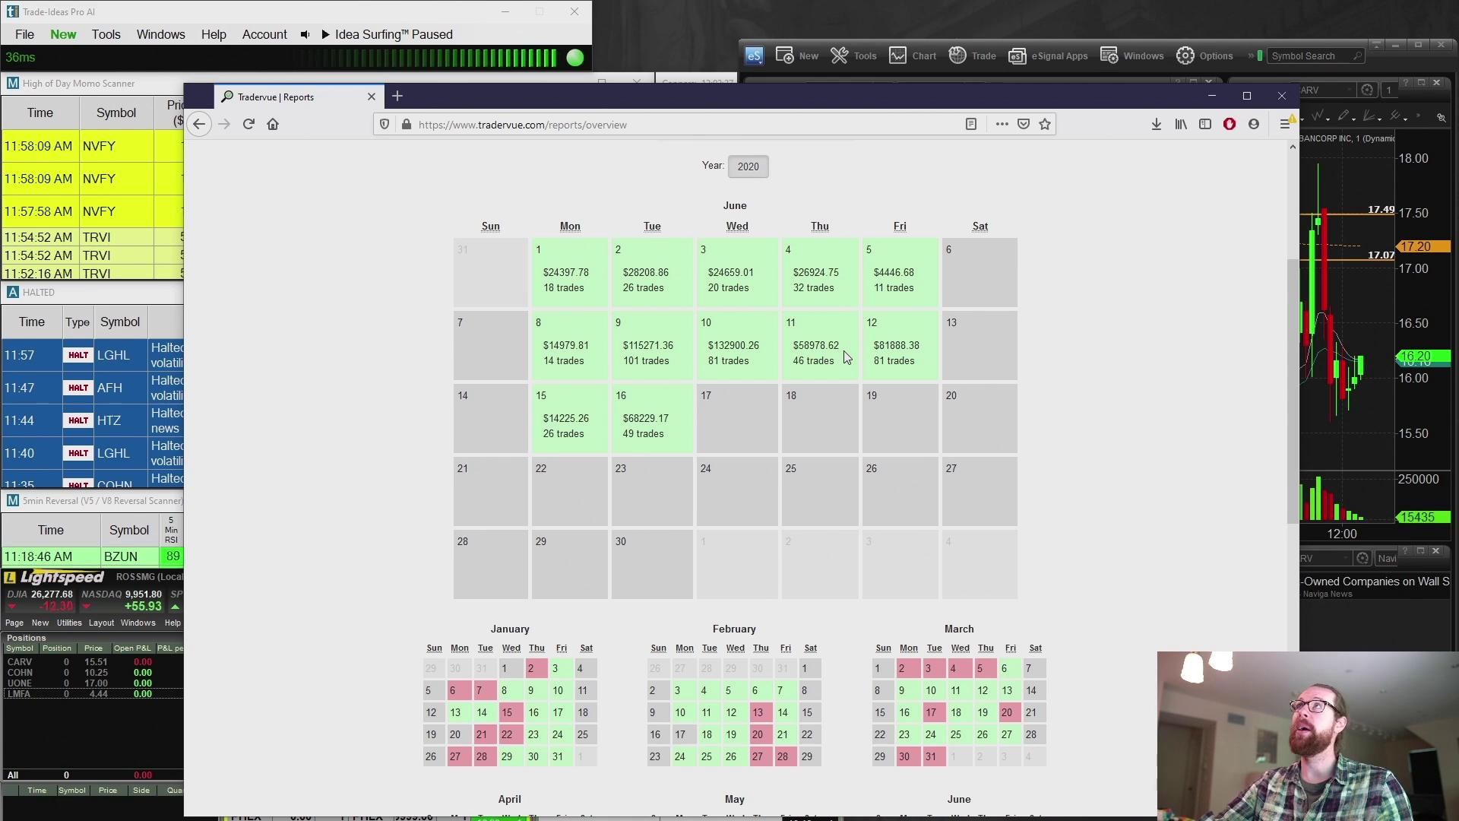
{"action": "scroll", "coordinate": [804, 508], "scroll_direction": "up", "scroll_amount": 4}
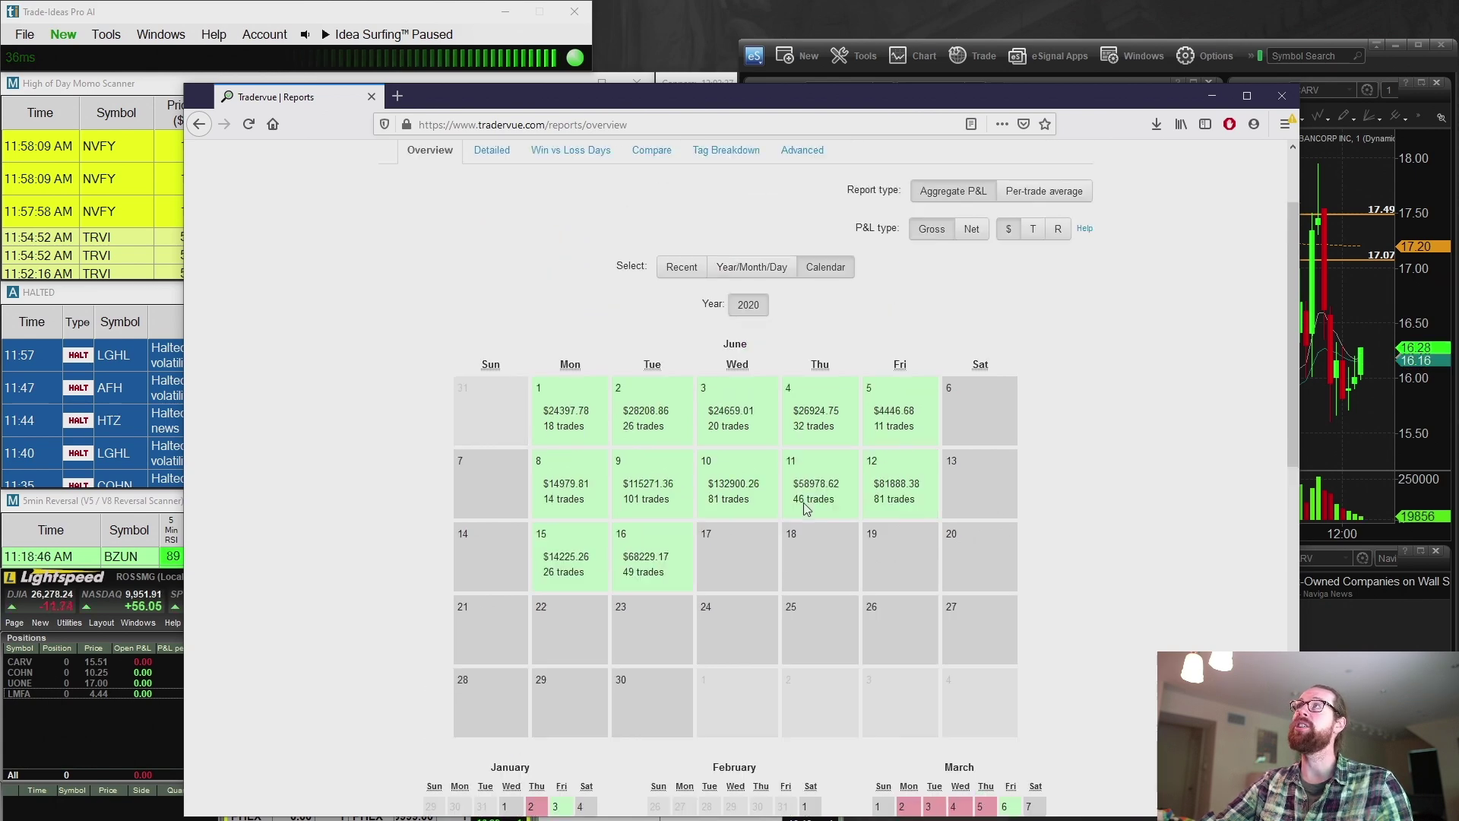
{"action": "left_click_drag", "start_coordinate": [562, 107], "coordinate": [696, 315]}
{"action": "left_click", "coordinate": [1345, 304]}
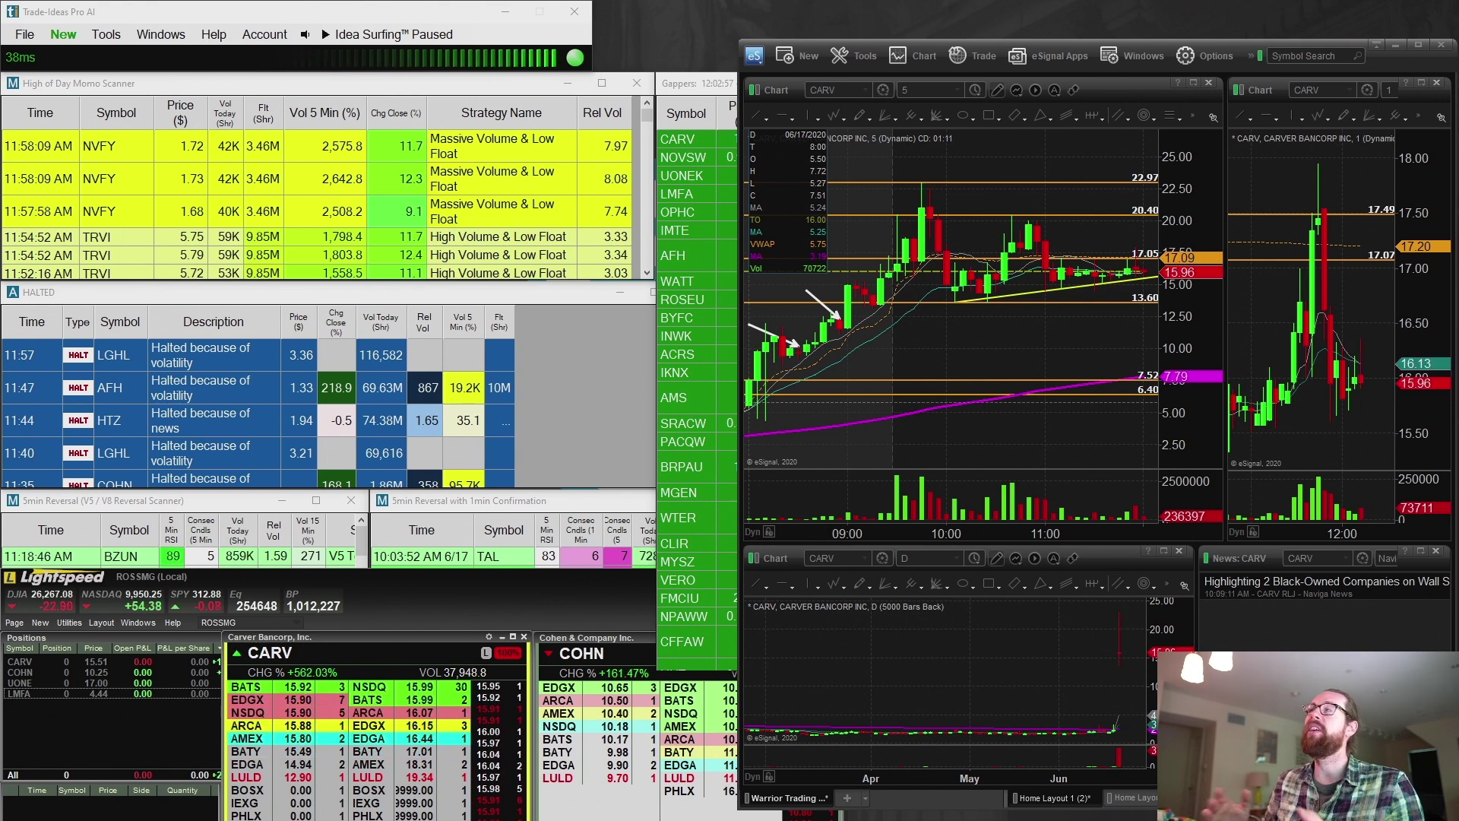
{"action": "left_click", "coordinate": [1056, 353]}
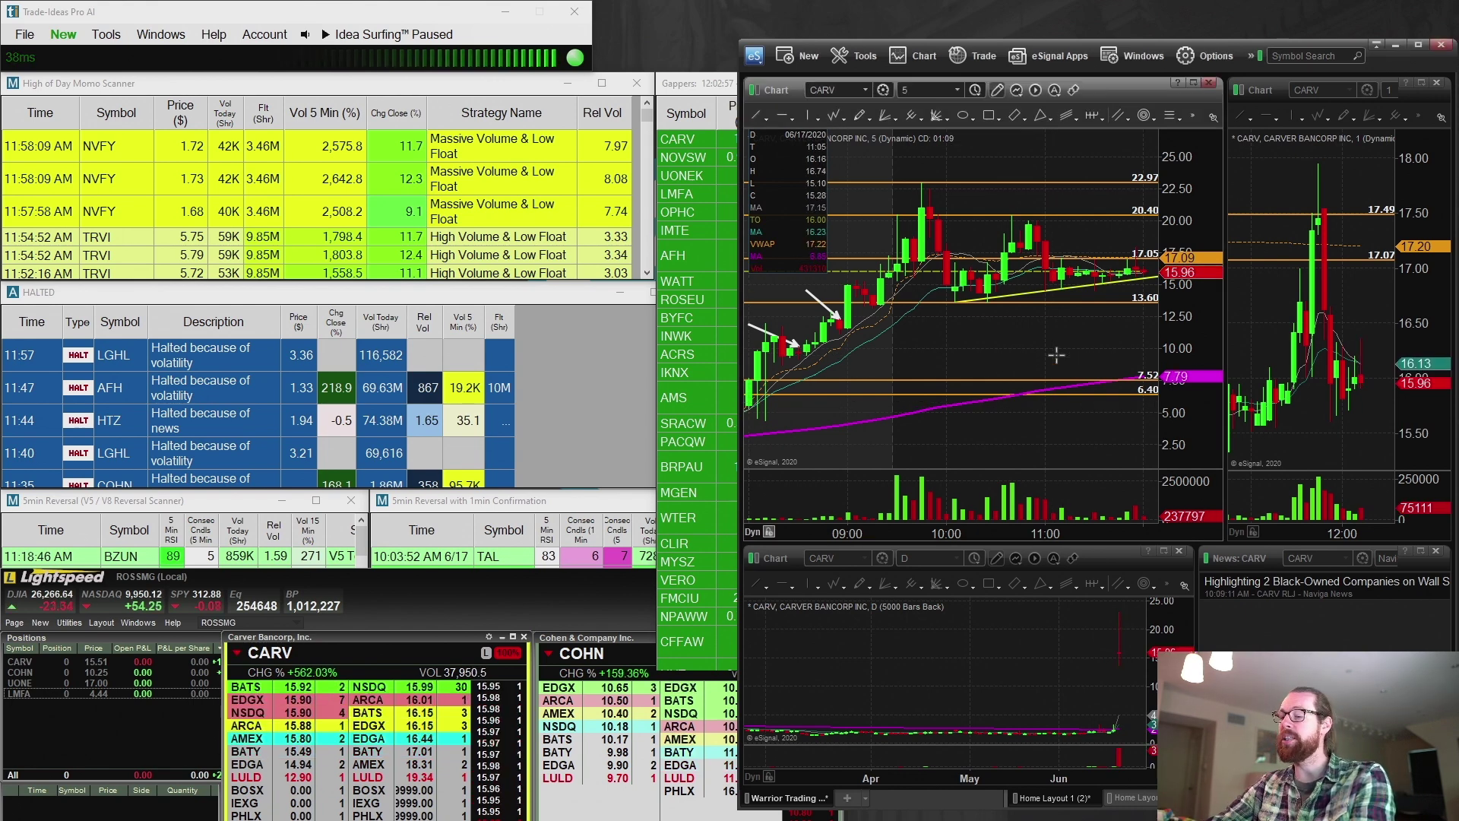
Load SPY, focus its daily chart on recent months, and make the 5-minute panes taller
{"action": "type", "text": "SPY"}
{"action": "key", "text": "Return"}
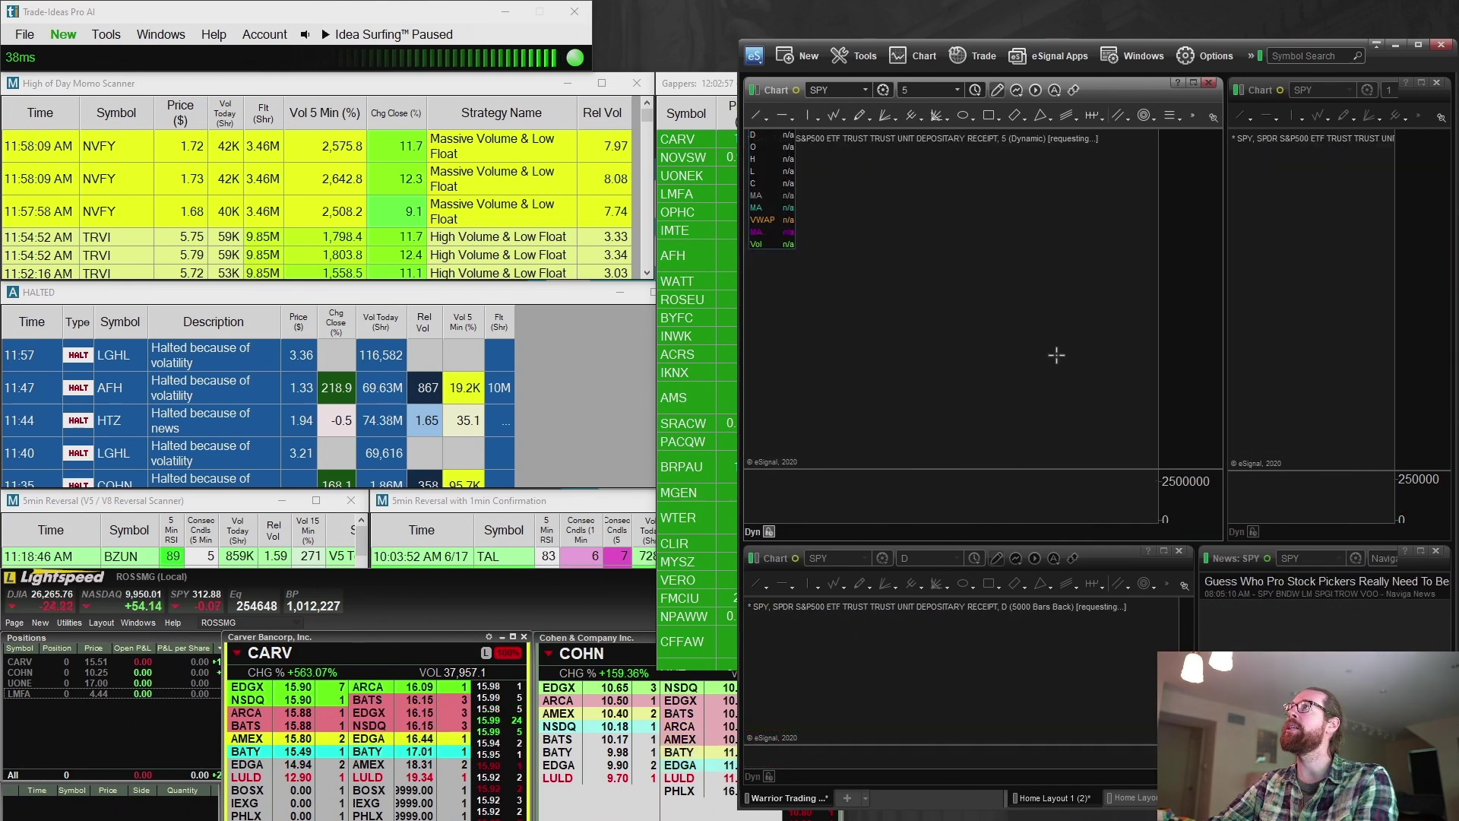
{"action": "left_click_drag", "start_coordinate": [813, 770], "coordinate": [1153, 707]}
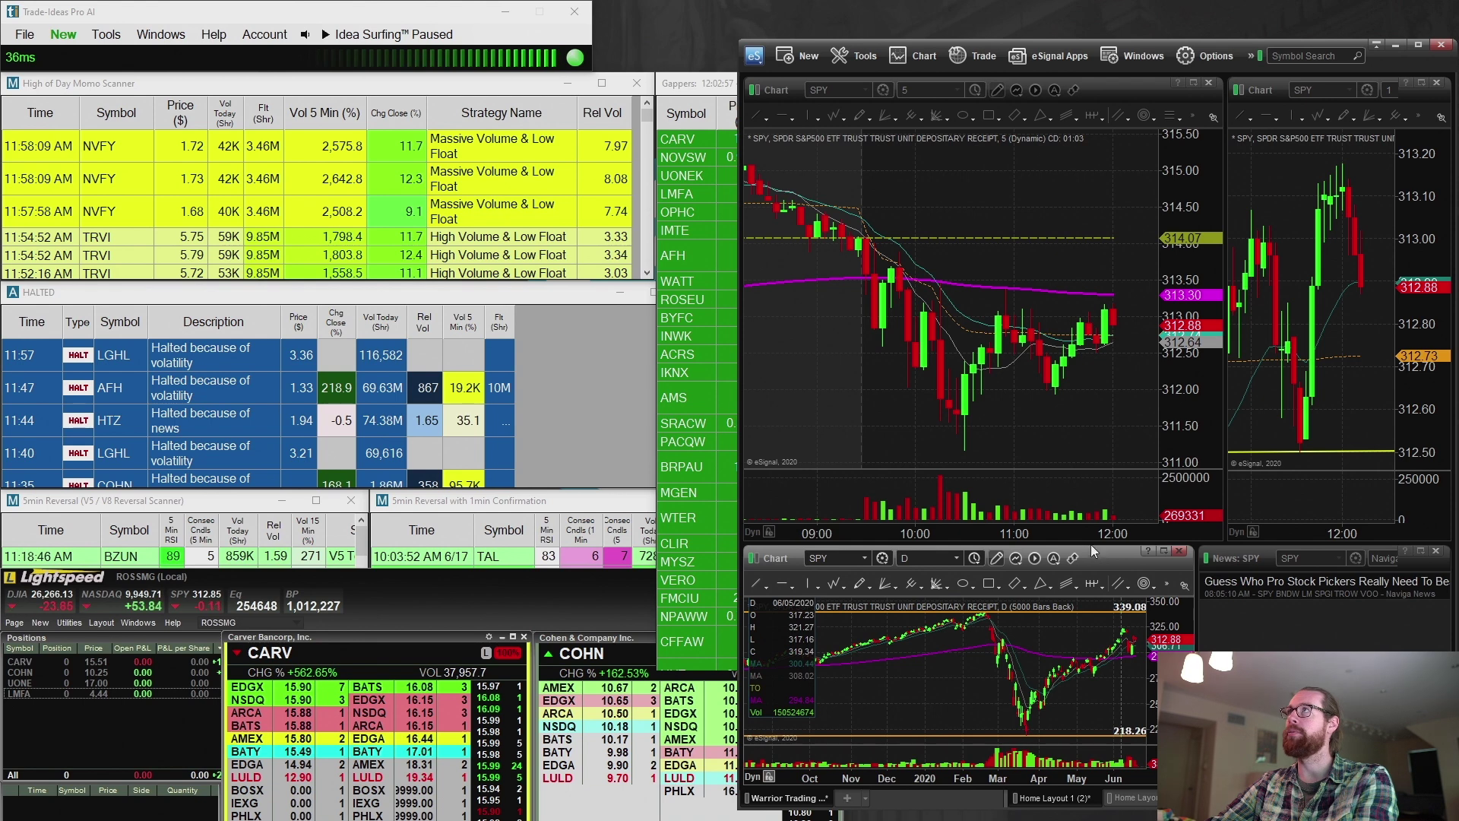
{"action": "left_click_drag", "start_coordinate": [1091, 544], "coordinate": [1082, 380]}
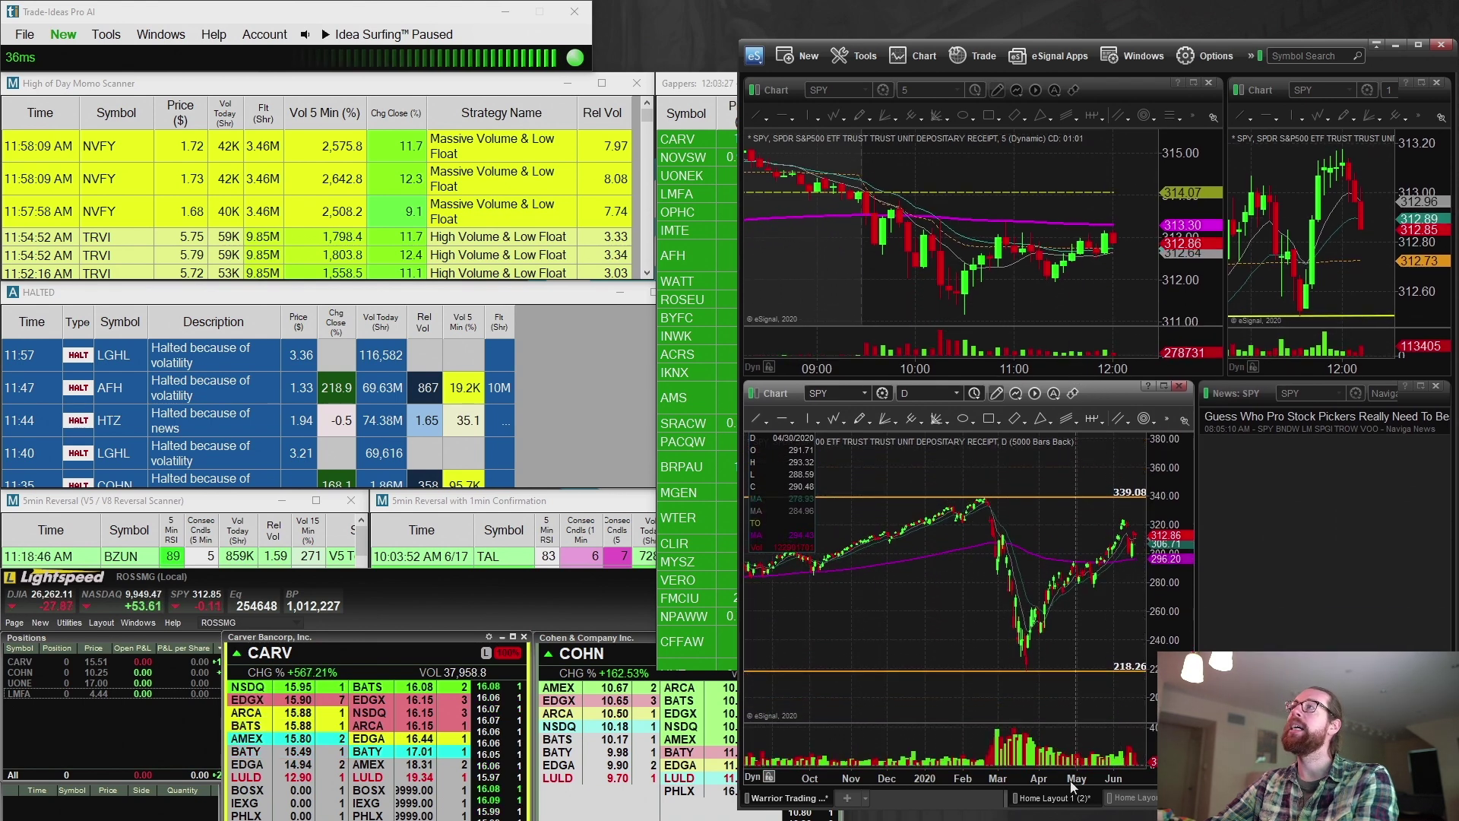
{"action": "left_click_drag", "start_coordinate": [1068, 776], "coordinate": [950, 773]}
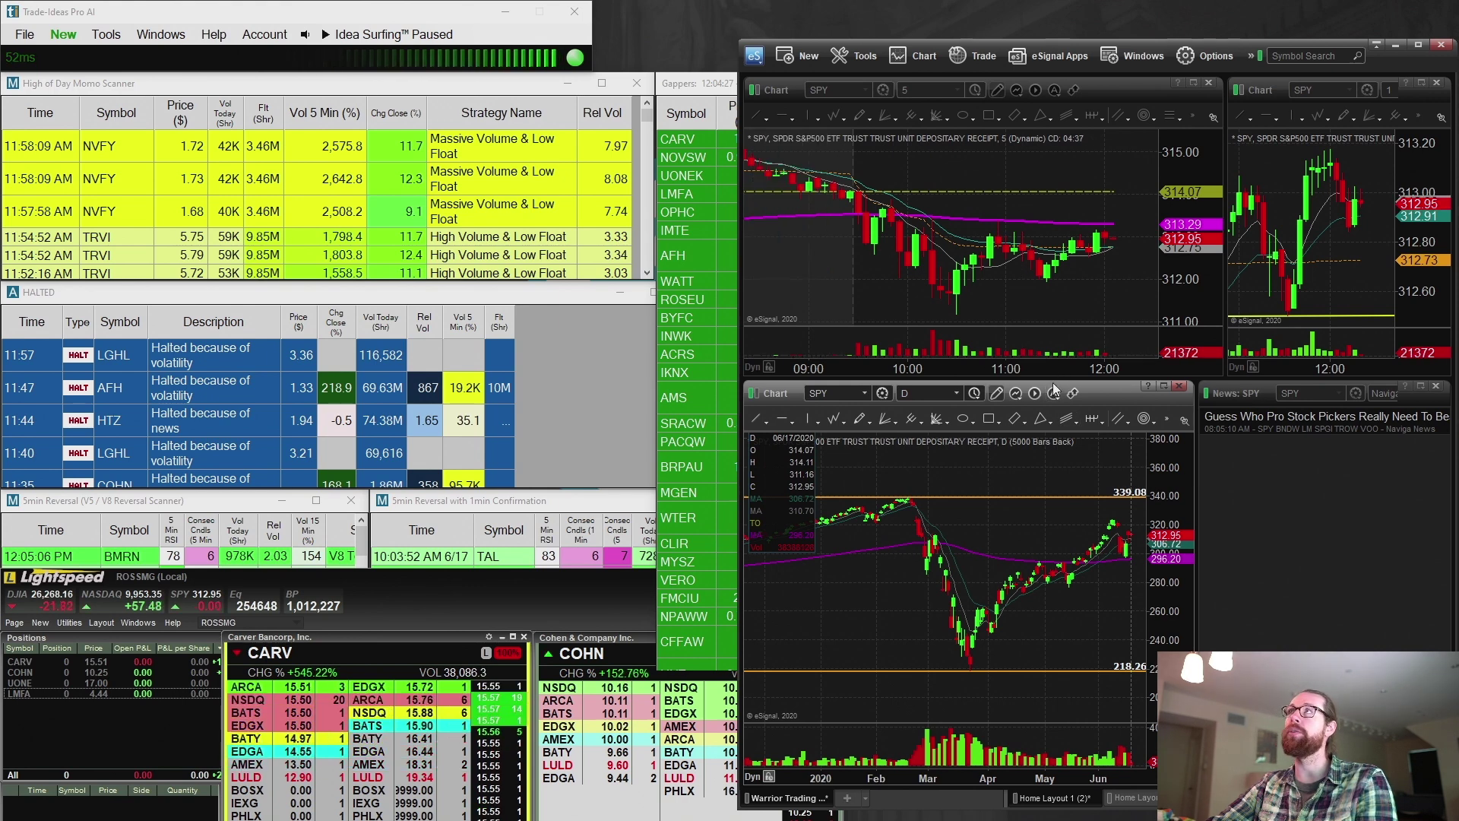
{"action": "left_click_drag", "start_coordinate": [1054, 386], "coordinate": [909, 486]}
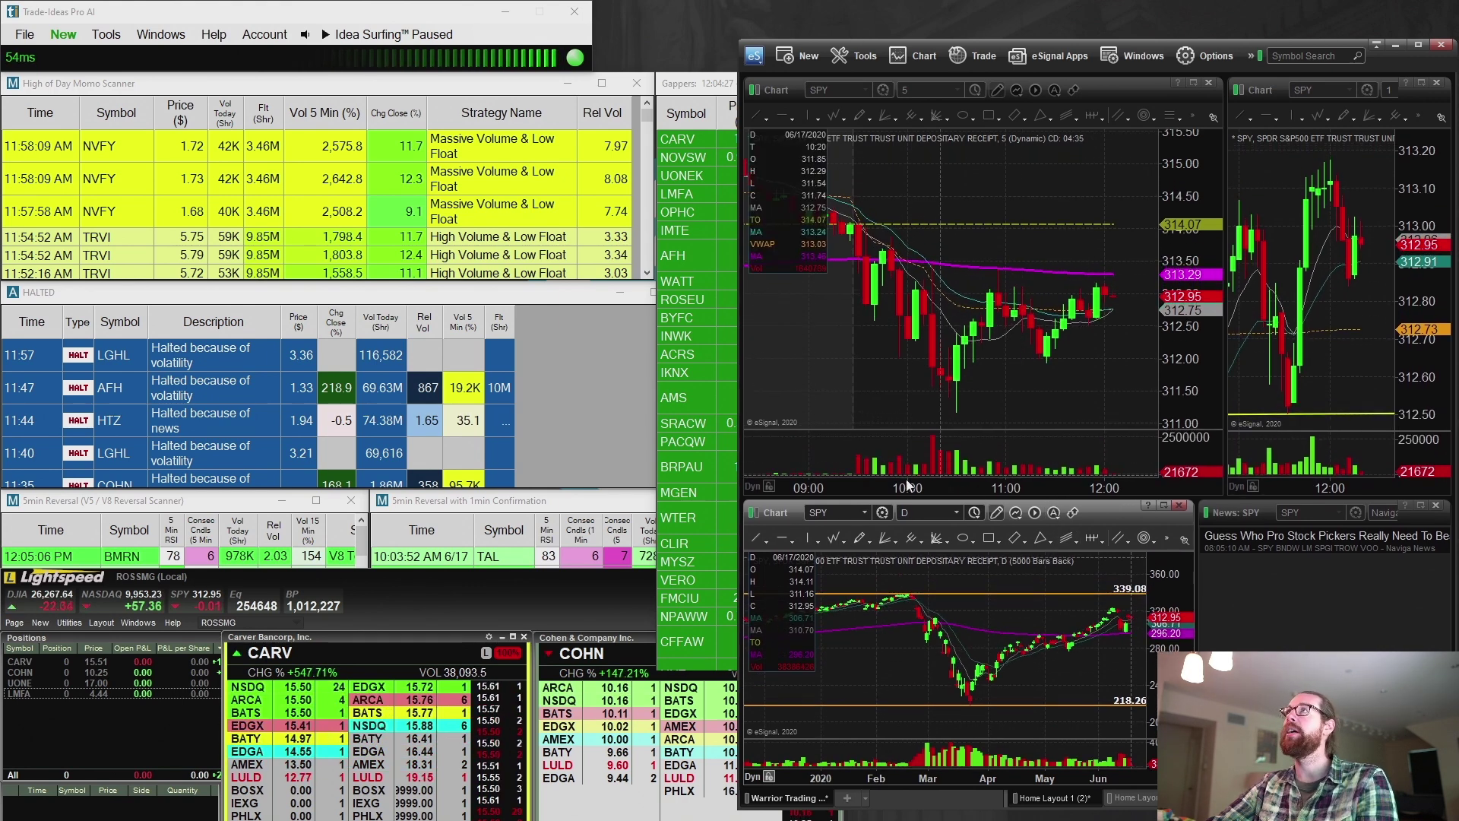
Reload CARV in the linked charts, enlarge the upper panes, and zoom into its intraday bars
{"action": "type", "text": "CARV"}
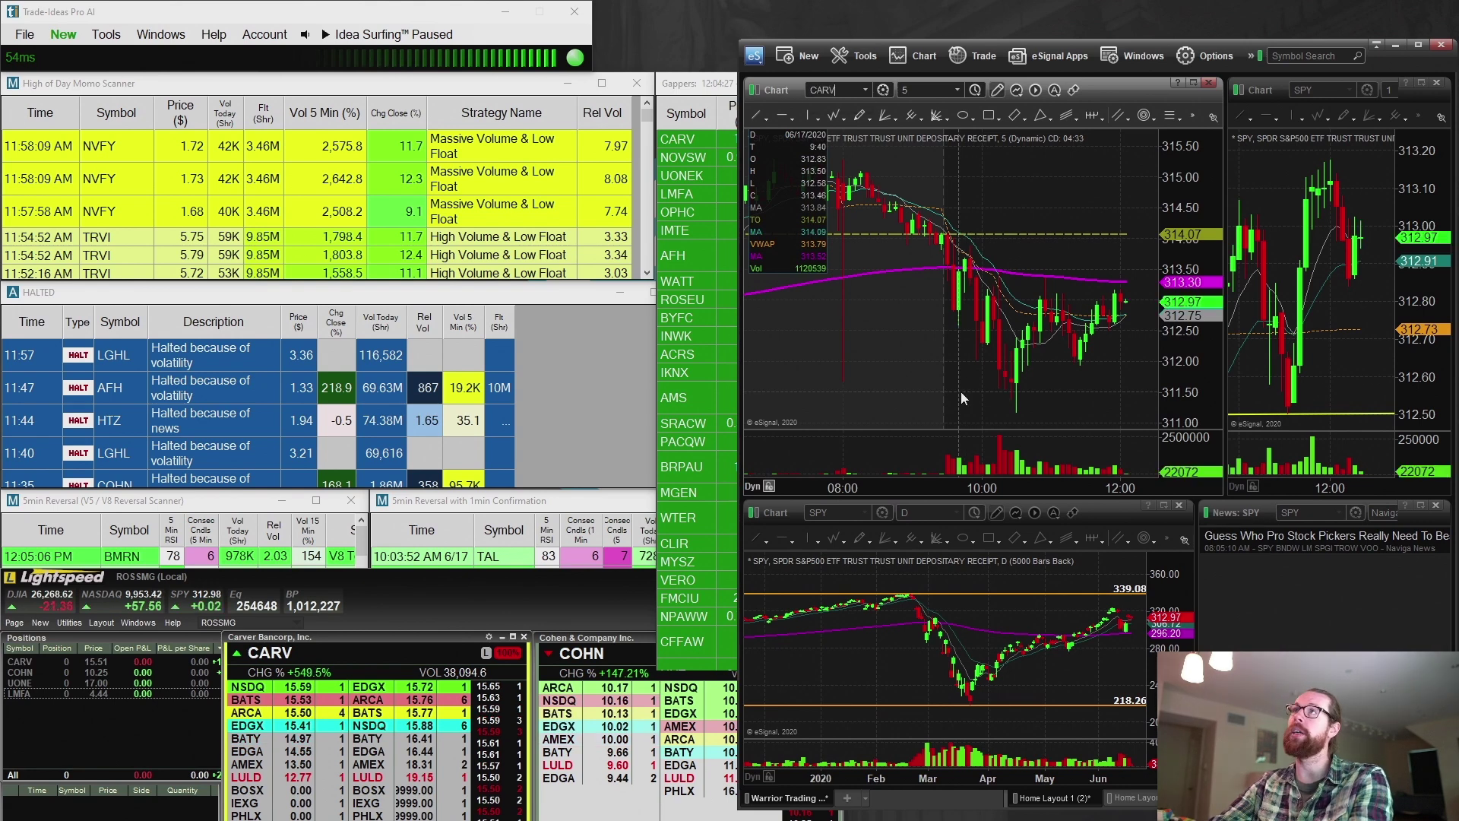
{"action": "key", "text": "Return"}
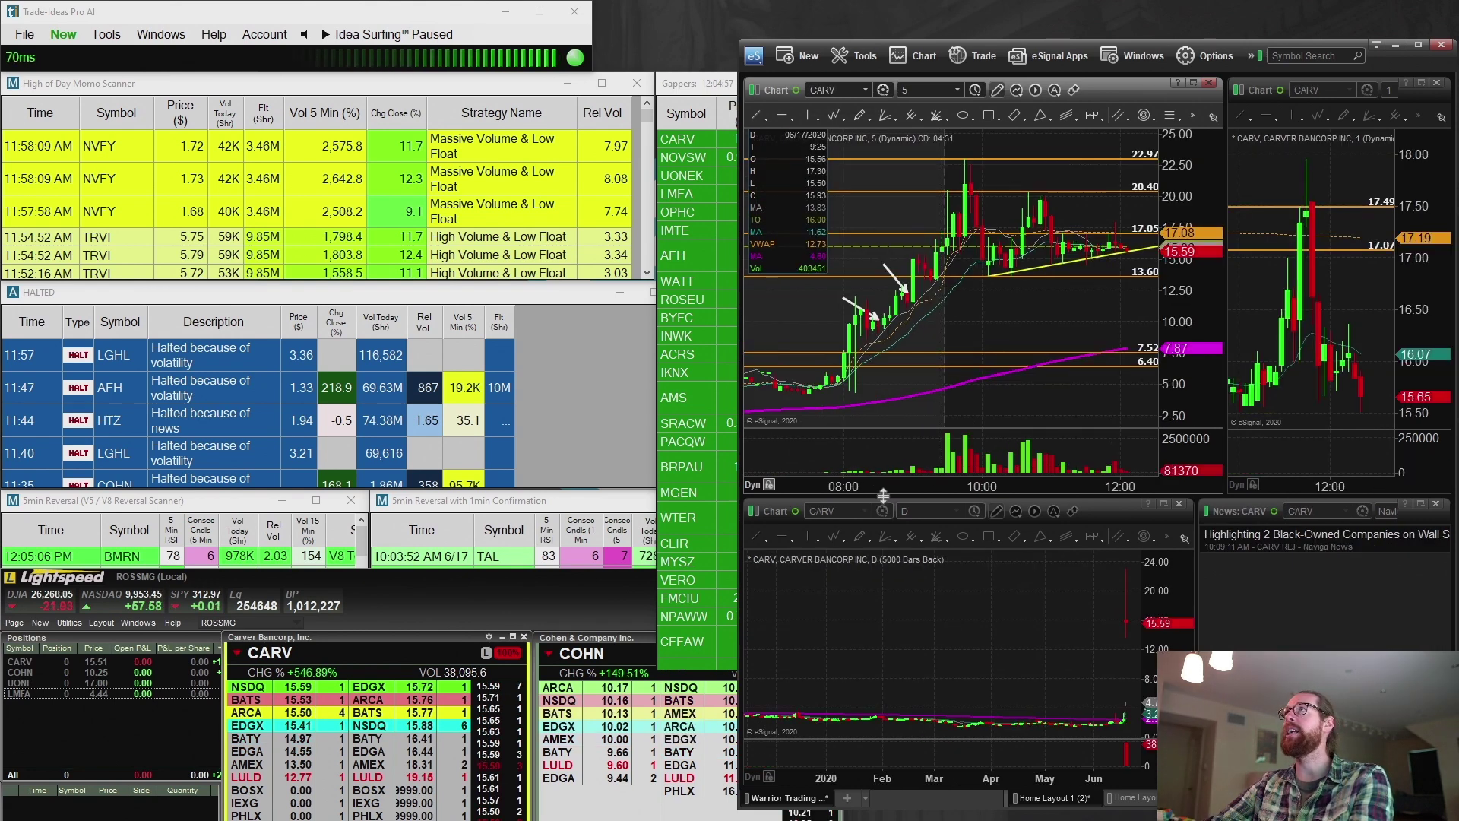
{"action": "left_click_drag", "start_coordinate": [883, 495], "coordinate": [883, 517]}
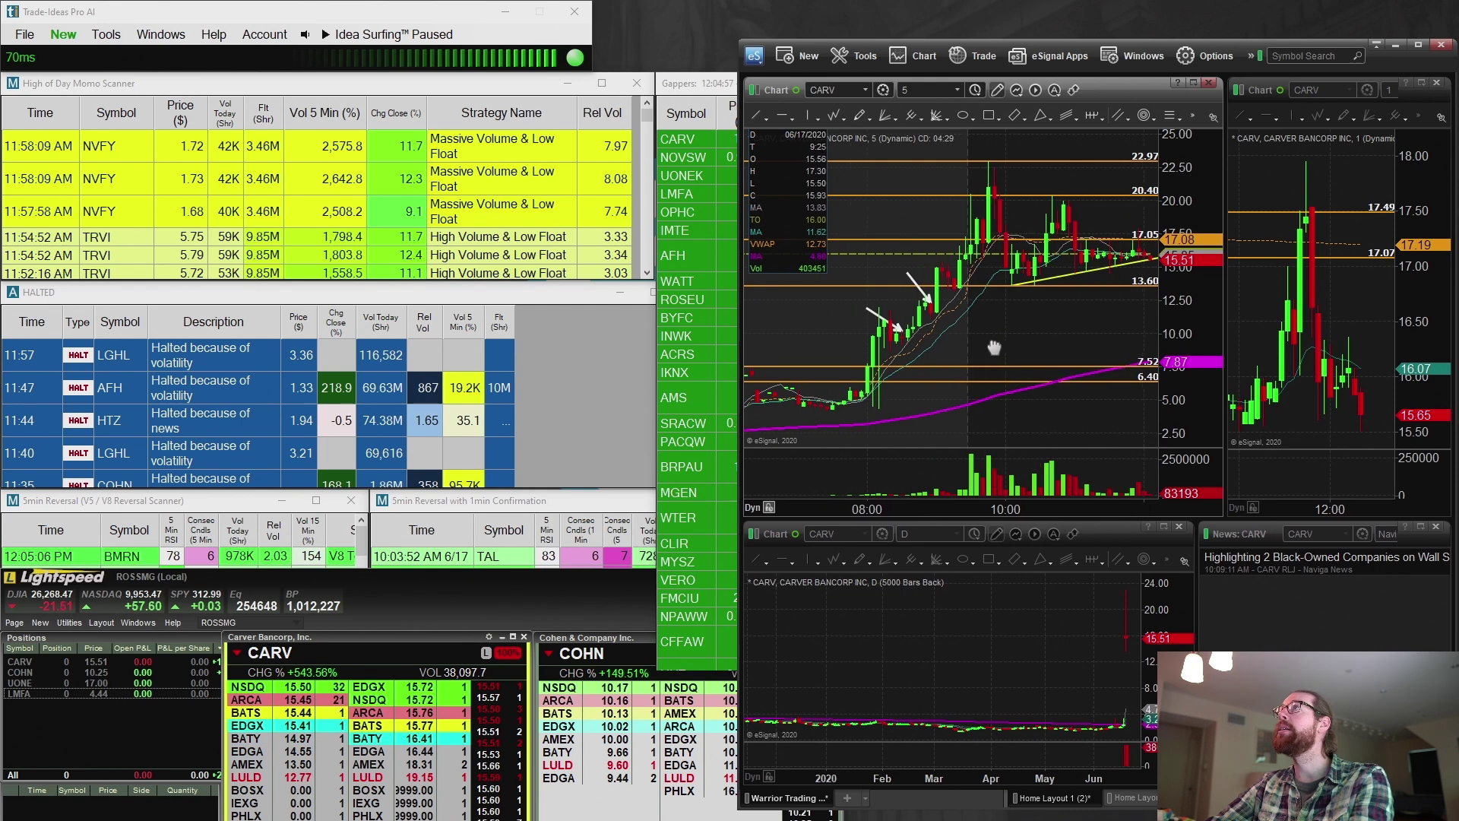
{"action": "left_click_drag", "start_coordinate": [993, 348], "coordinate": [1037, 349]}
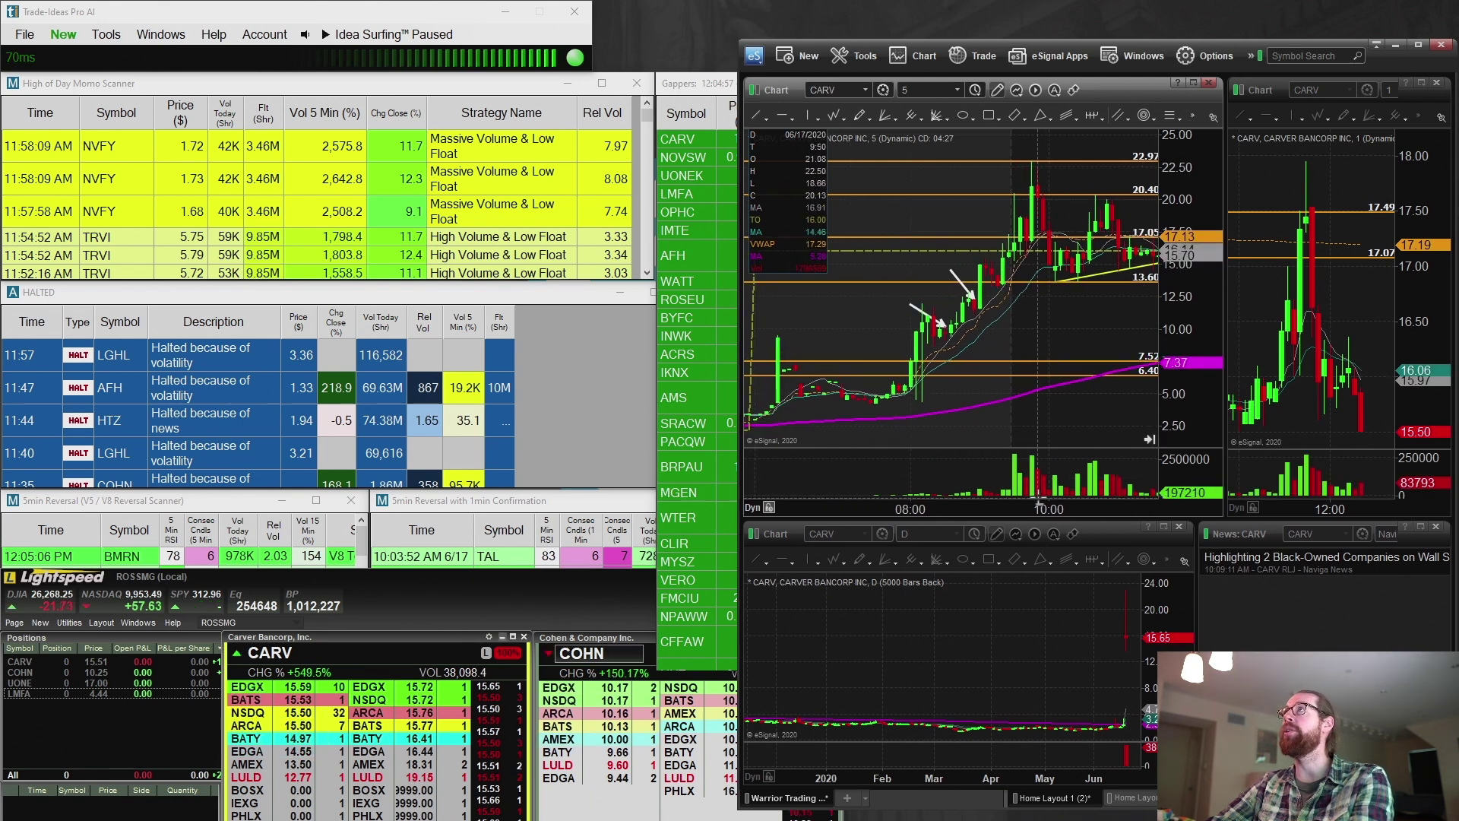
{"action": "scroll", "coordinate": [1064, 511], "scroll_direction": "up", "scroll_amount": 5}
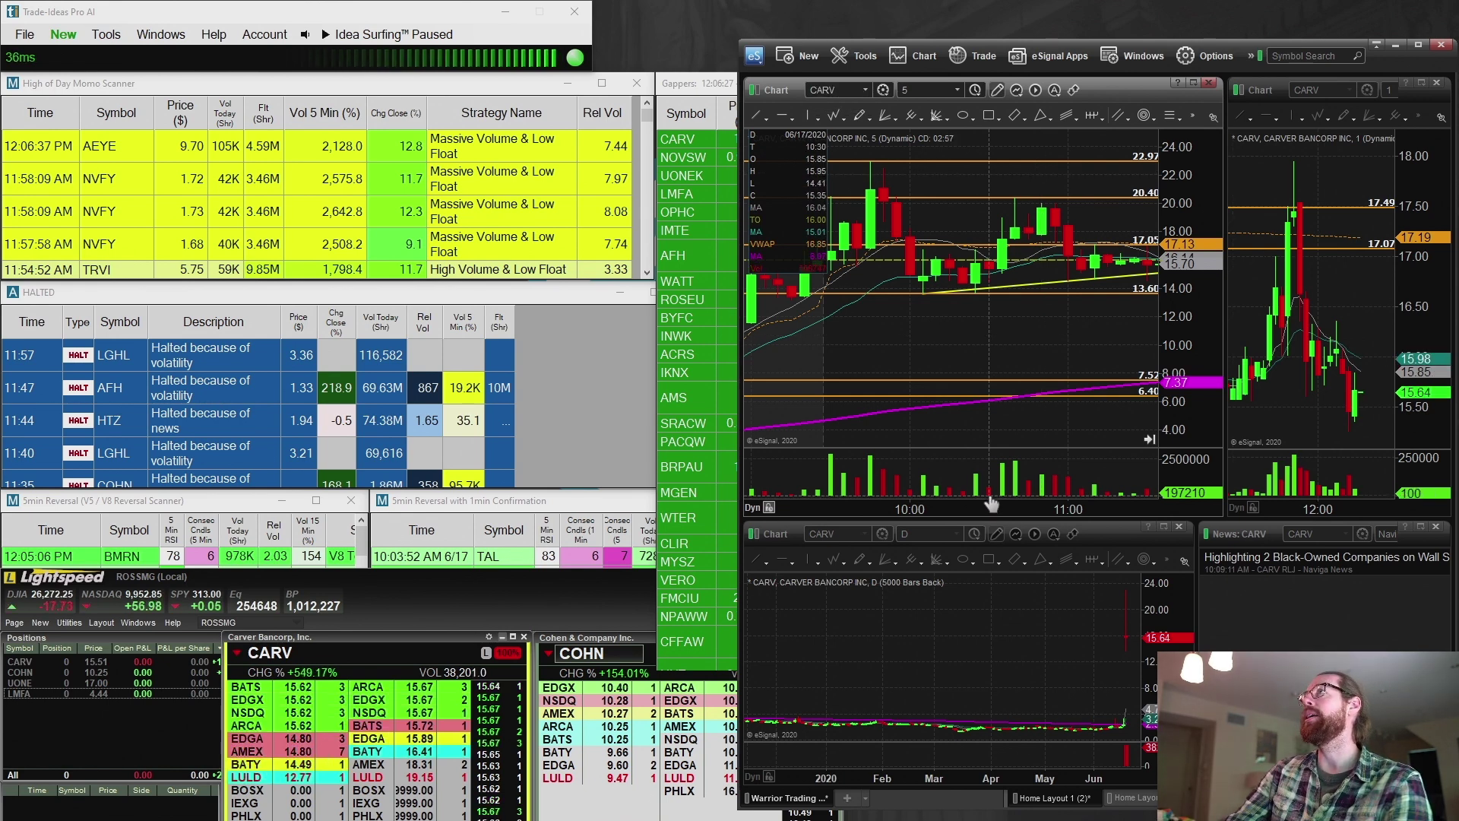
Zoom the CARV 5-minute chart out to the whole morning, raise the Gappers table, and show positions
{"action": "scroll", "coordinate": [869, 505], "scroll_direction": "down", "scroll_amount": 3}
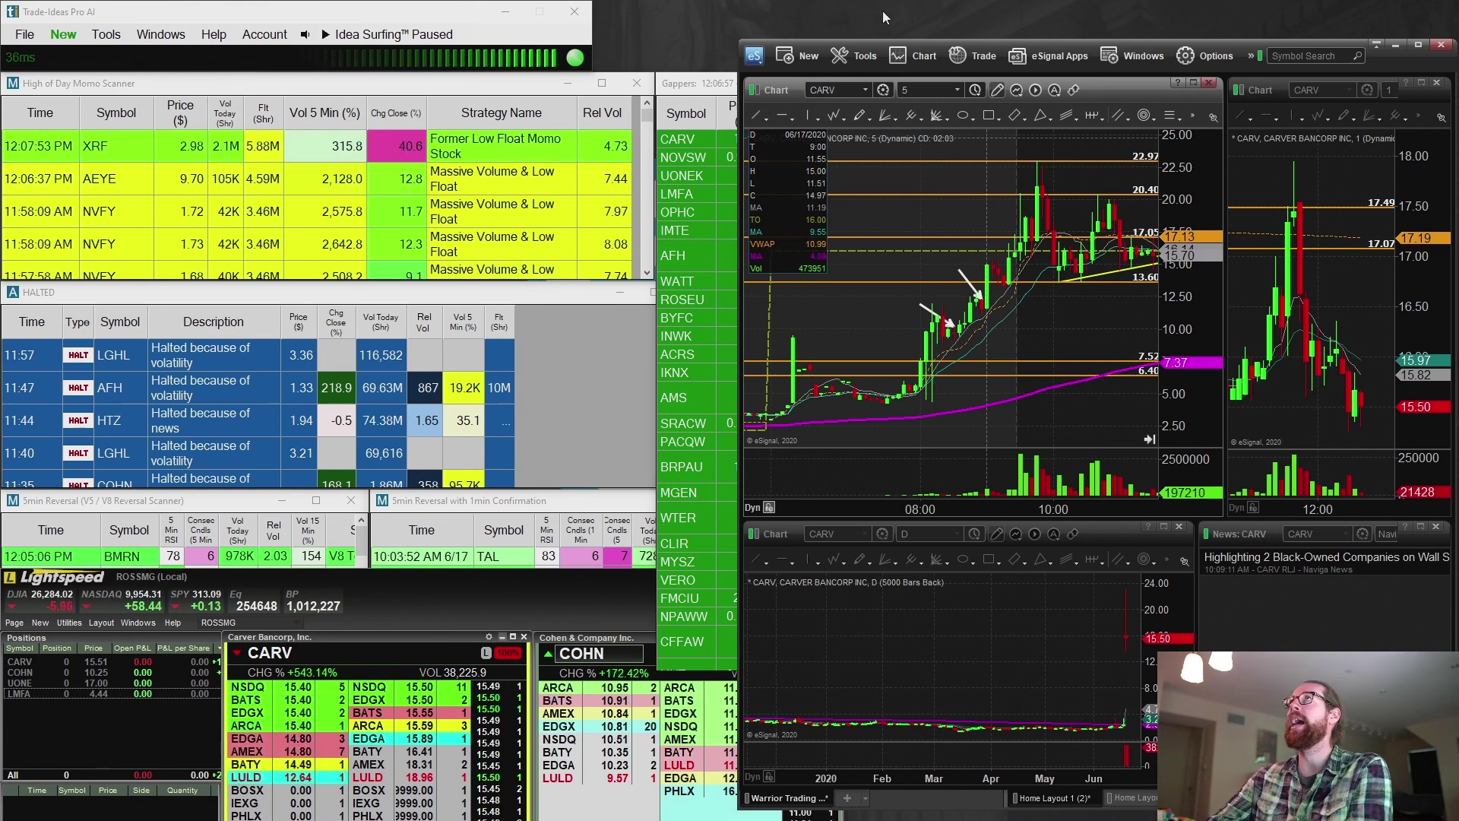
{"action": "left_click", "coordinate": [672, 85]}
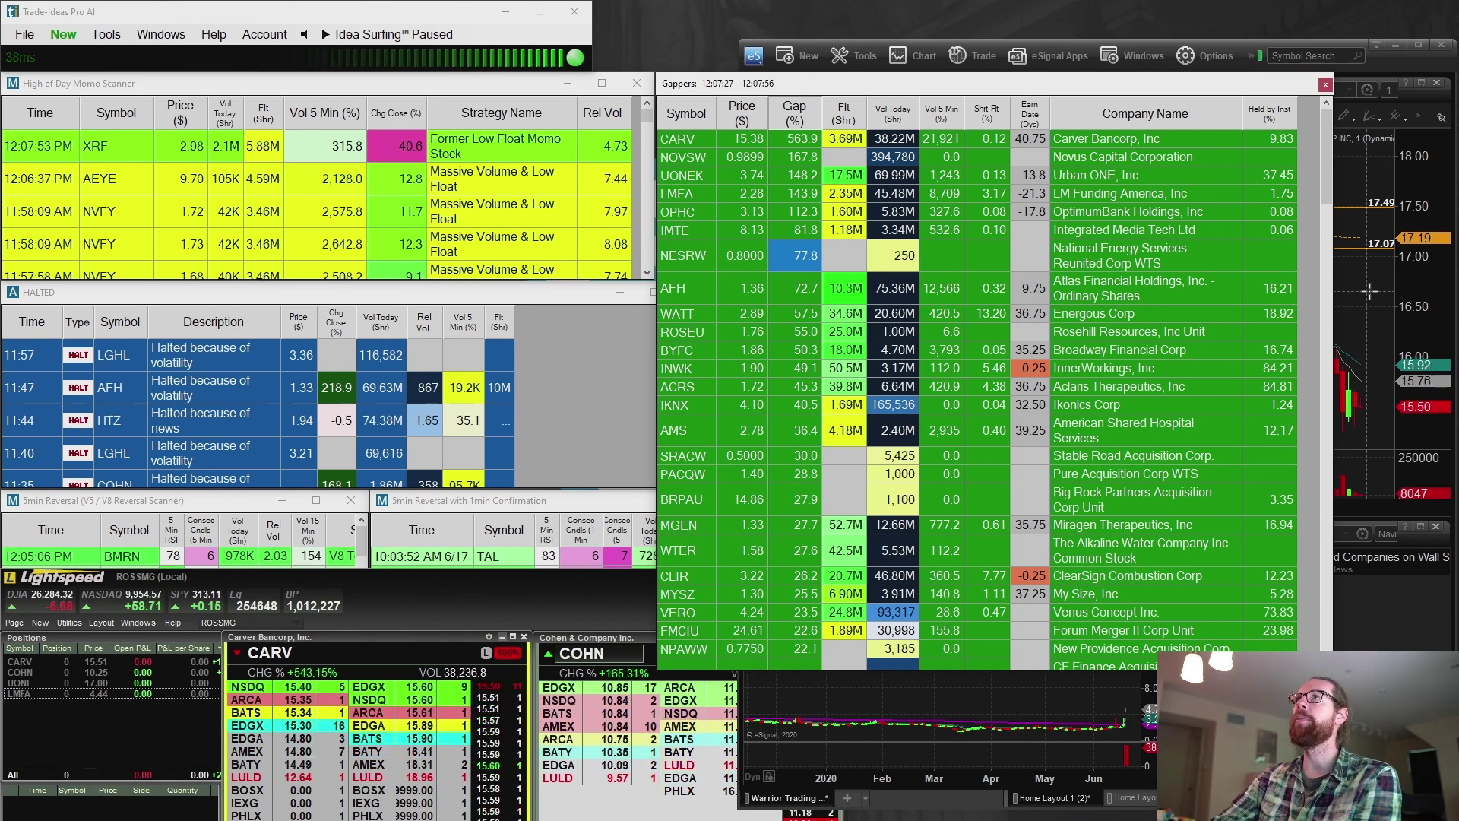
{"action": "left_click", "coordinate": [181, 728]}
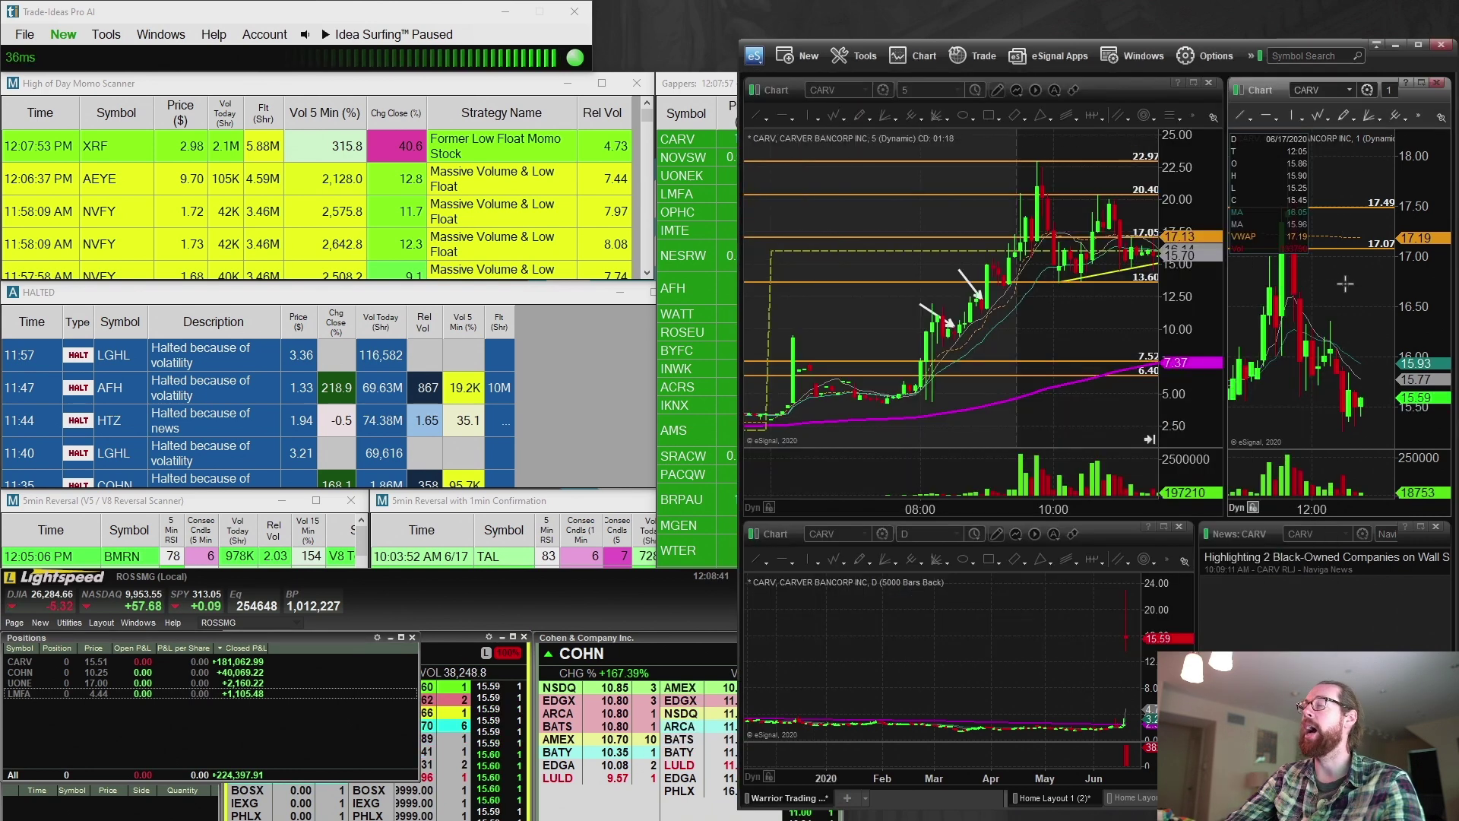
Bring the eSignal CARV charts back in front of the Gappers scanner
{"action": "left_click", "coordinate": [1345, 282]}
Load AHPI and zoom its daily chart into February–March
{"action": "type", "text": "AHPI"}
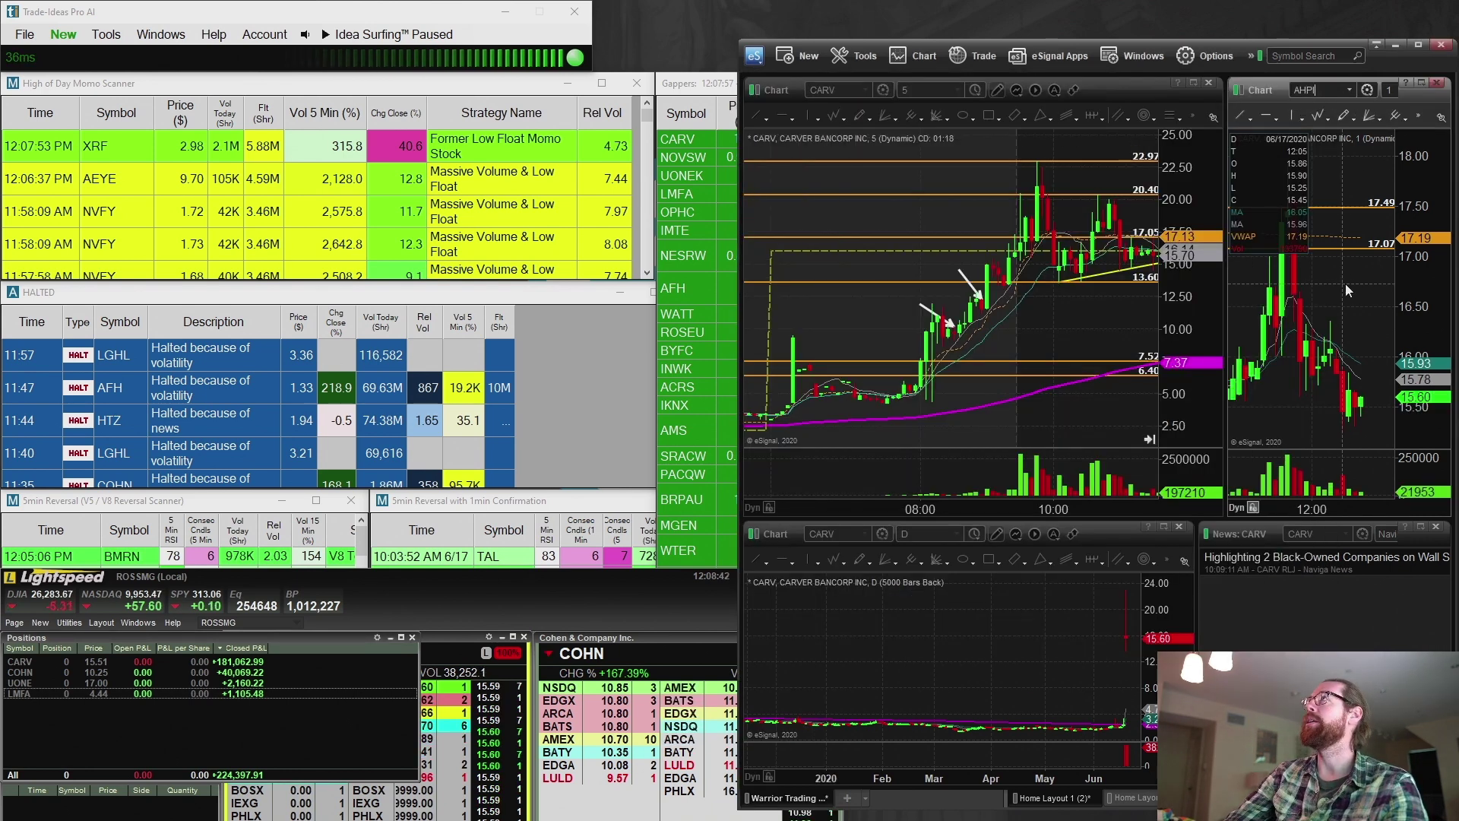
{"action": "key", "text": "Return"}
{"action": "left_click_drag", "start_coordinate": [884, 693], "coordinate": [1086, 661]}
{"action": "left_click_drag", "start_coordinate": [1114, 781], "coordinate": [1033, 778]}
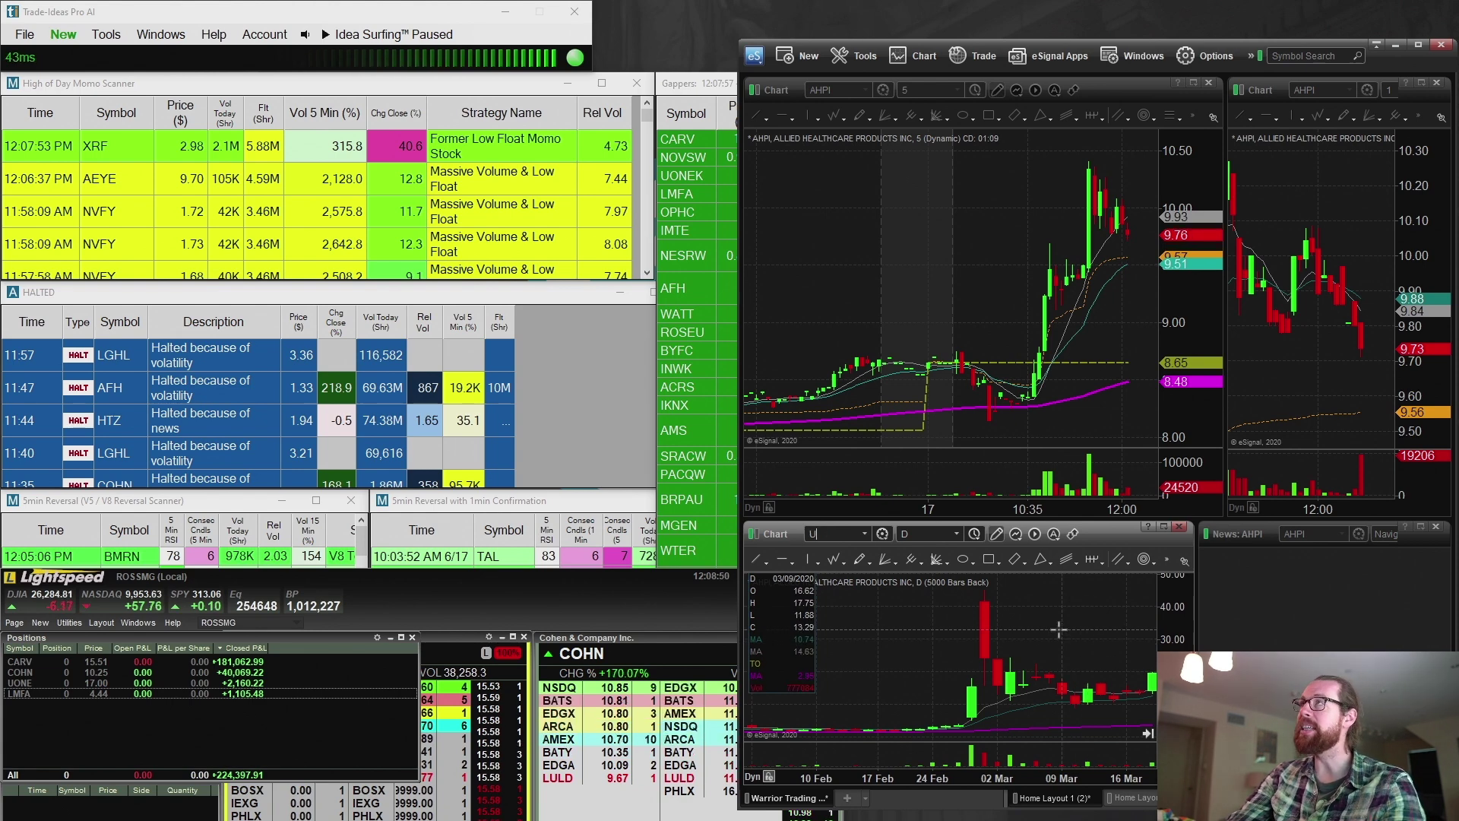
Load UONE, frame its 5-minute chart on the 06/16 afternoon run-up, then jump to 06/17
{"action": "key", "text": "Return"}
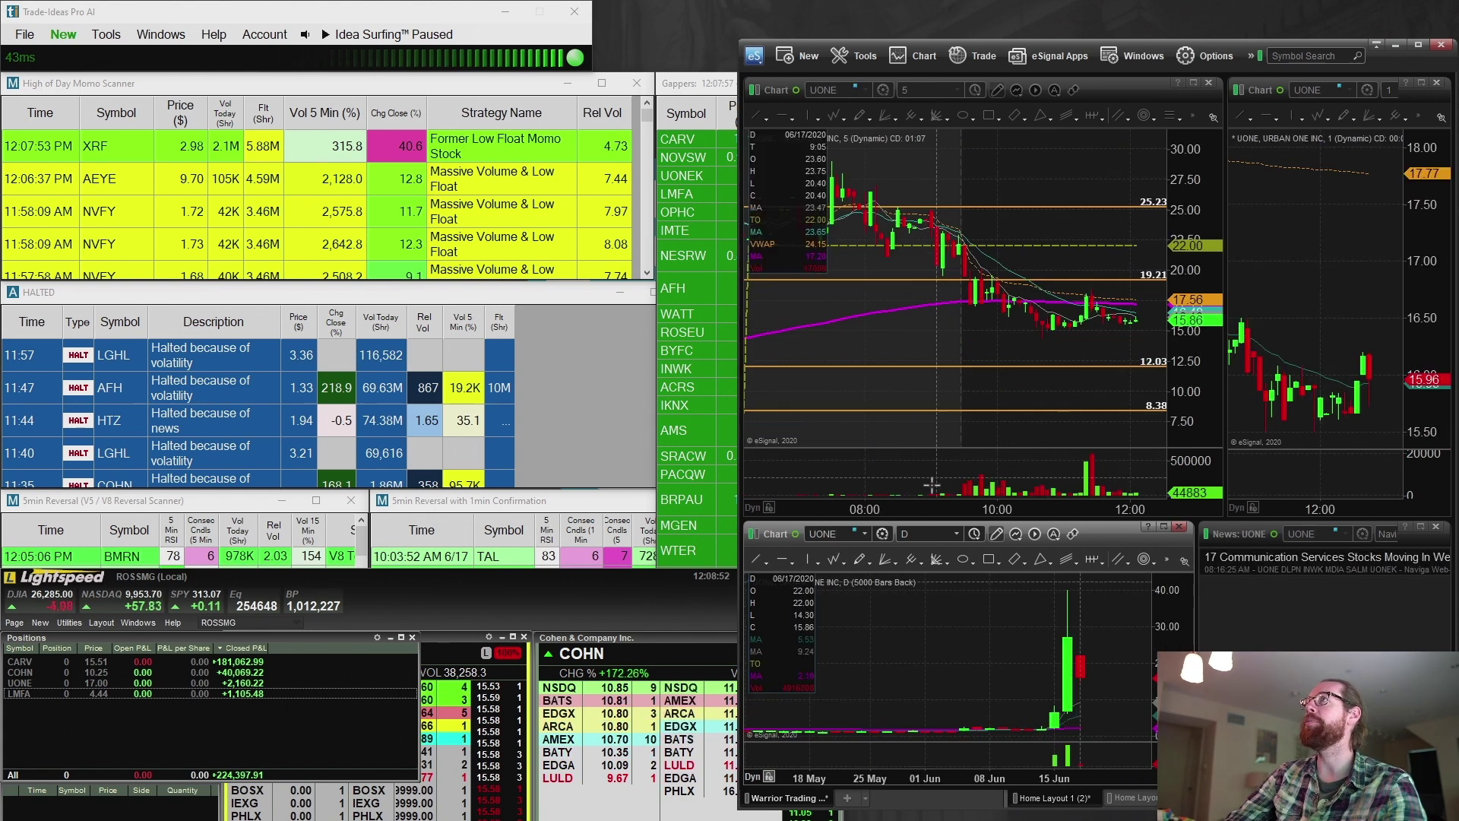
{"action": "mouse_move", "coordinate": [1050, 478]}
{"action": "left_mouse_down"}
{"action": "mouse_move", "coordinate": [981, 376]}
{"action": "mouse_move", "coordinate": [938, 414]}
{"action": "mouse_move", "coordinate": [1090, 408]}
{"action": "left_mouse_up"}
{"action": "scroll", "coordinate": [841, 514], "scroll_direction": "up", "scroll_amount": 5}
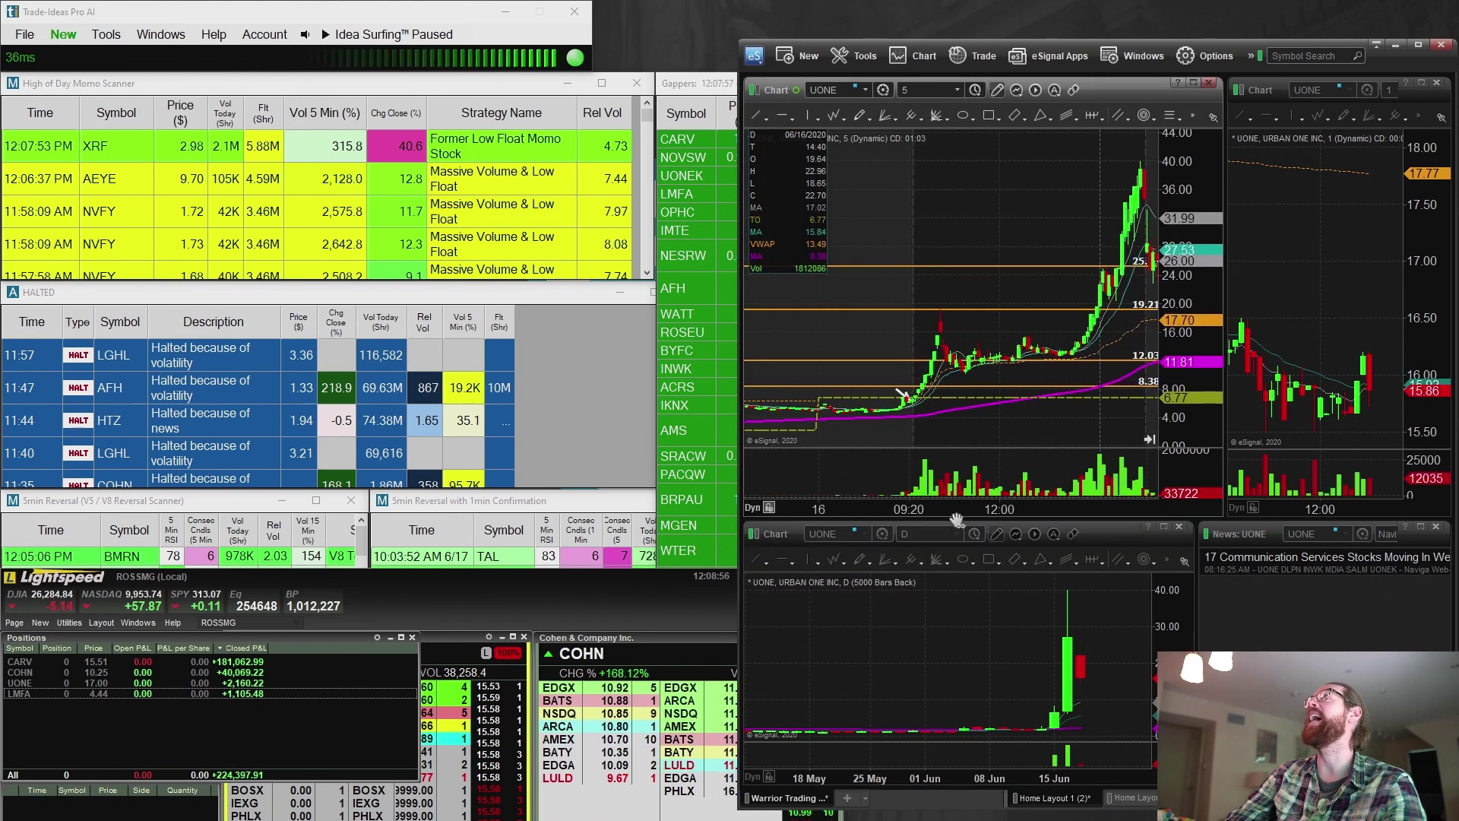
{"action": "scroll", "coordinate": [841, 514], "scroll_direction": "up", "scroll_amount": 3}
{"action": "left_click_drag", "start_coordinate": [1011, 335], "coordinate": [1016, 245]}
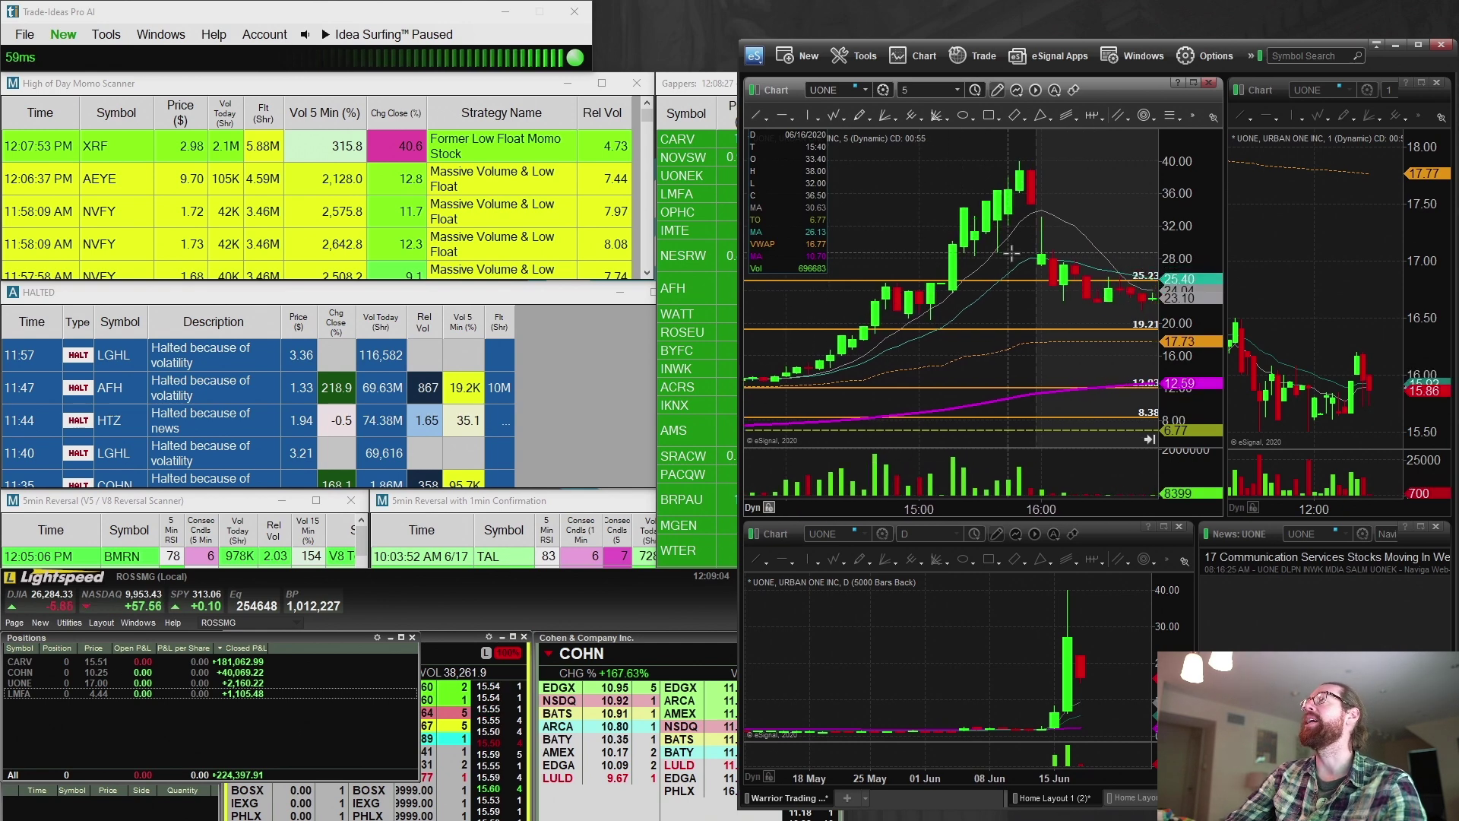
{"action": "left_click_drag", "start_coordinate": [987, 499], "coordinate": [954, 494]}
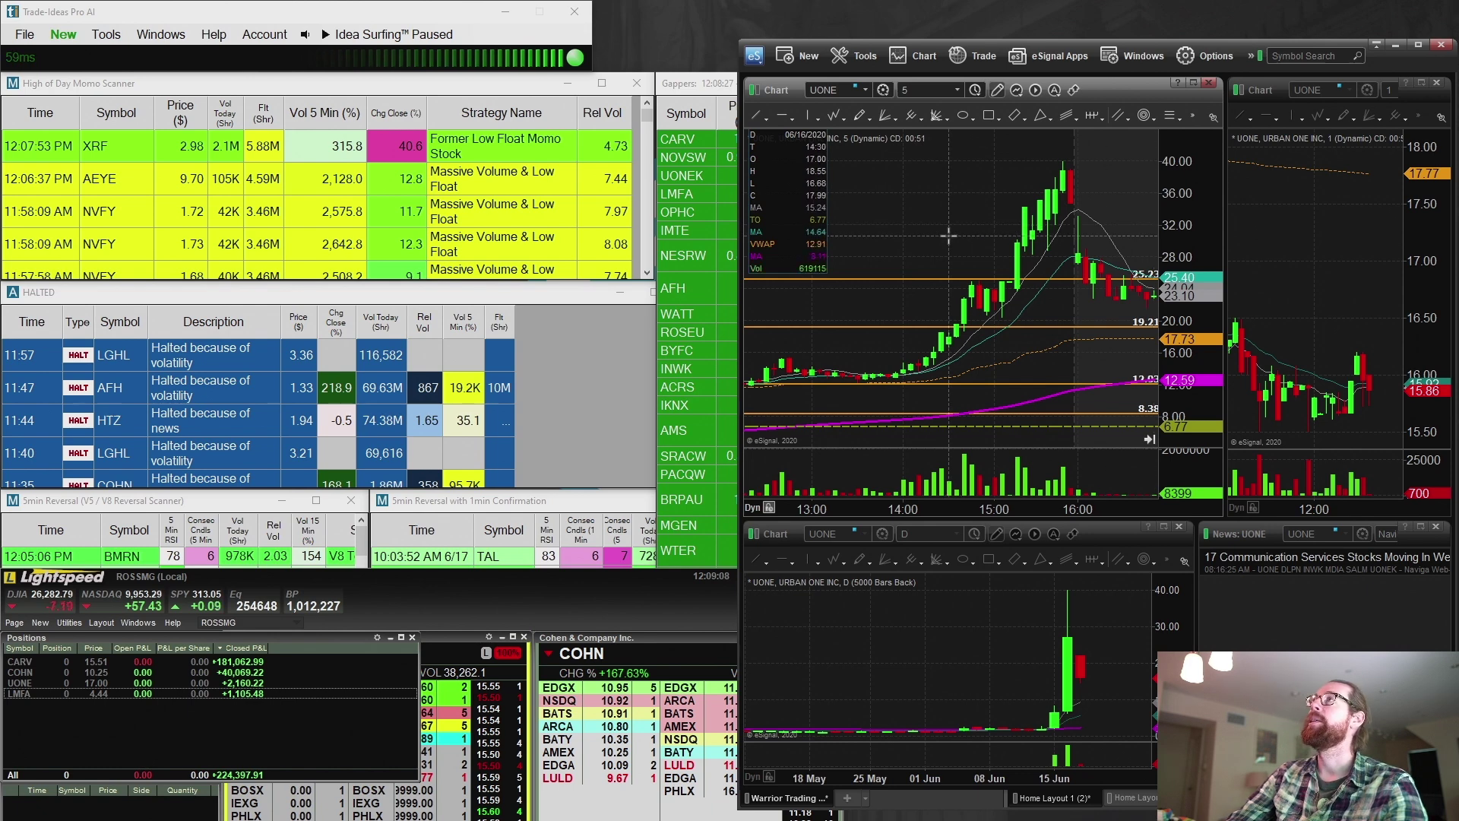
{"action": "left_click_drag", "start_coordinate": [947, 241], "coordinate": [993, 243]}
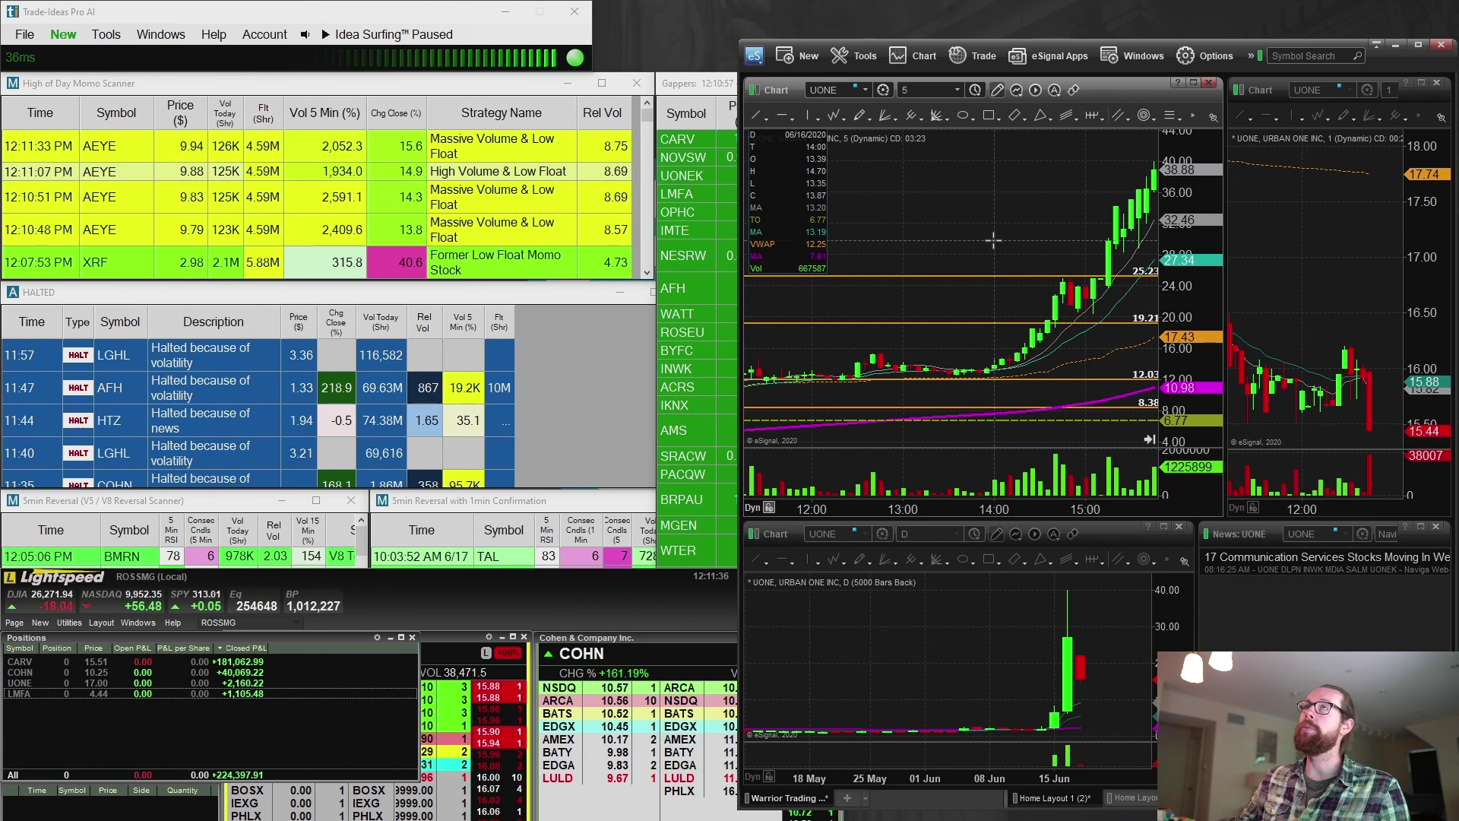
{"action": "left_click", "coordinate": [1150, 443]}
Frame UONE's 5-minute chart across 06/16 and 06/17 with a roughly 8-40 price range, ending at the latest bars
{"action": "left_click_drag", "start_coordinate": [1171, 286], "coordinate": [1169, 295]}
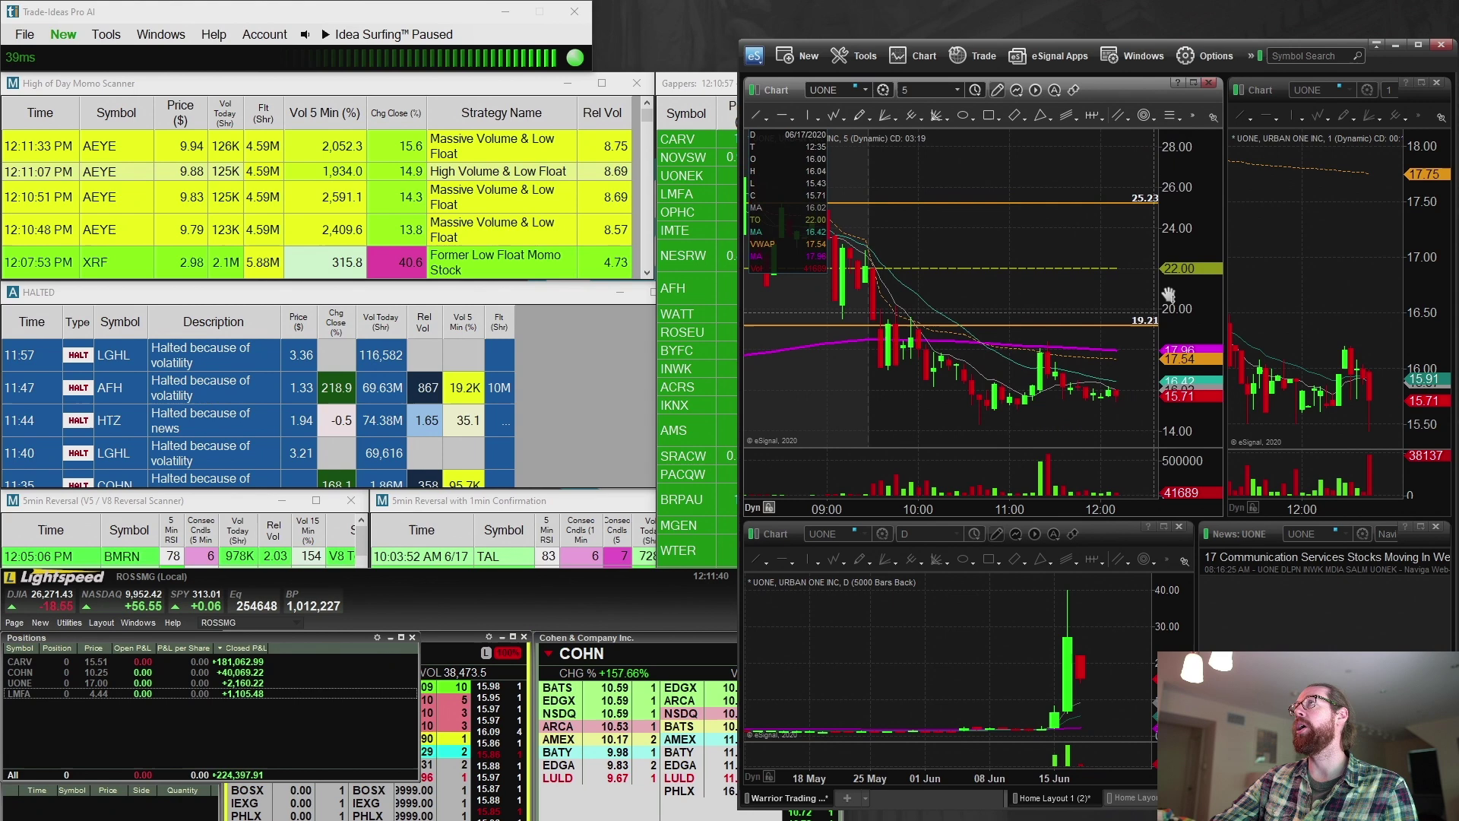
{"action": "left_click_drag", "start_coordinate": [915, 490], "coordinate": [1008, 473]}
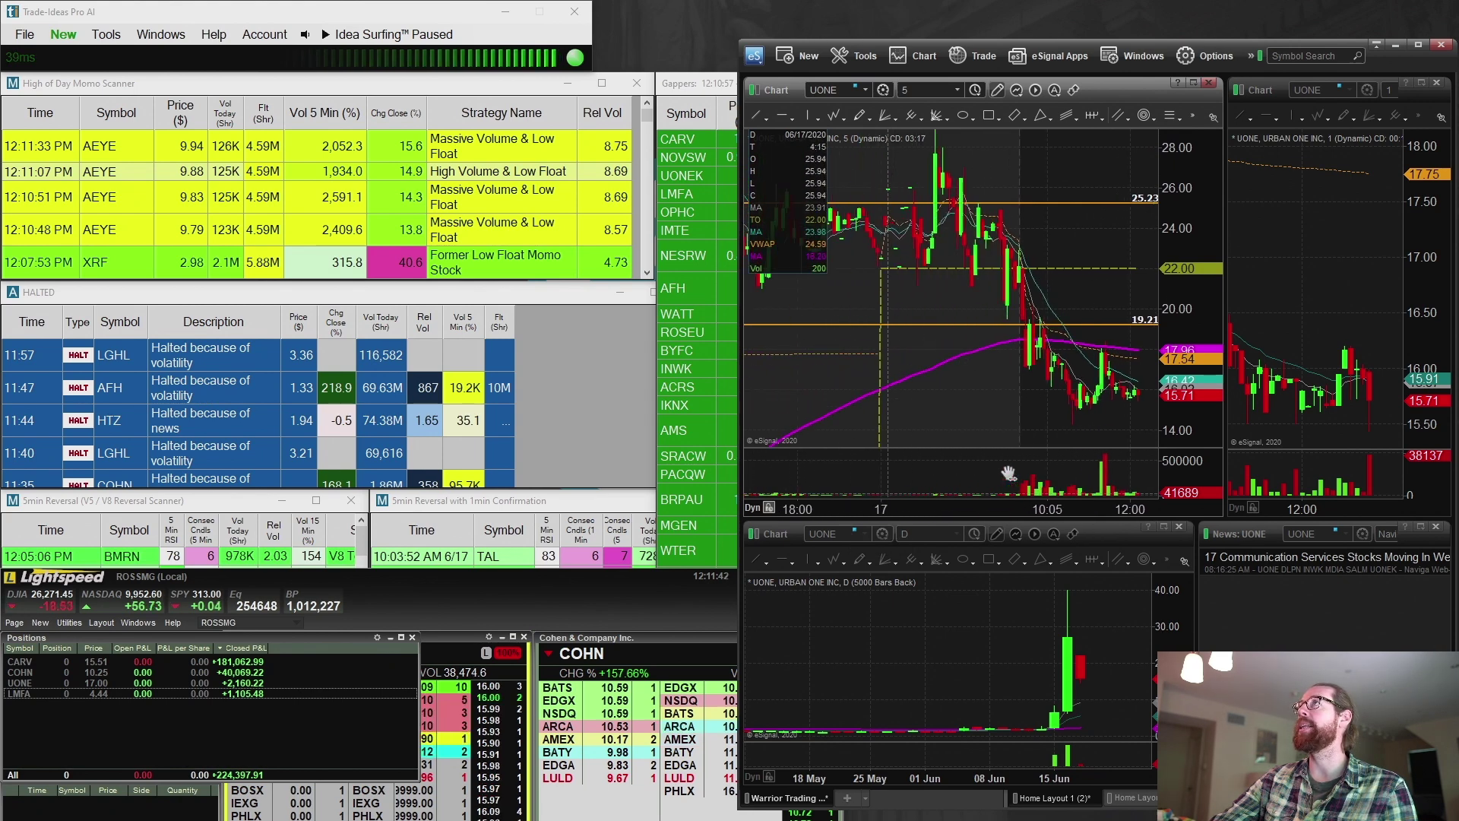
{"action": "left_click_drag", "start_coordinate": [919, 397], "coordinate": [1043, 417]}
{"action": "left_click_drag", "start_coordinate": [1172, 304], "coordinate": [1173, 348]}
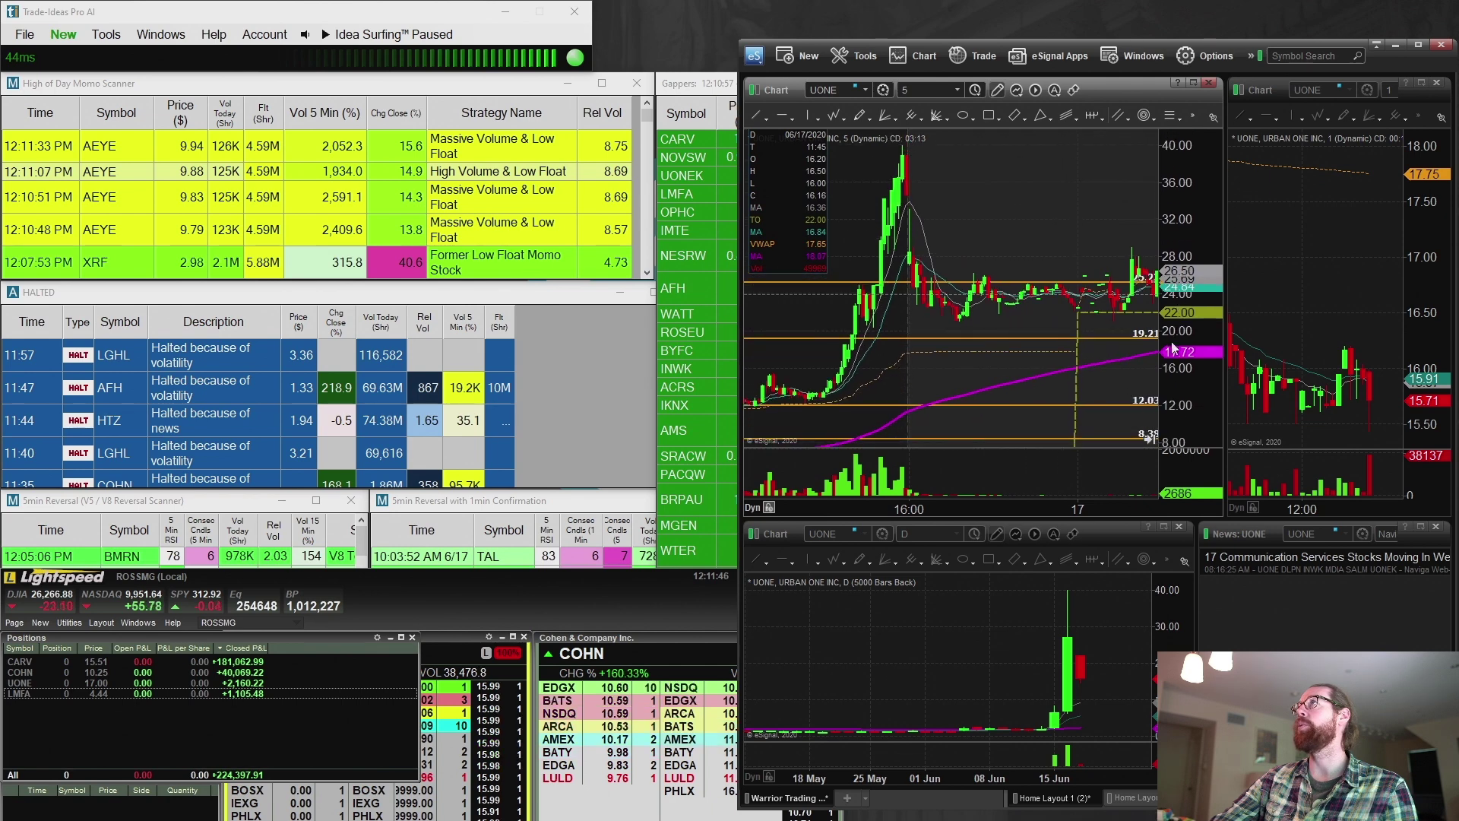
{"action": "left_click", "coordinate": [1149, 438]}
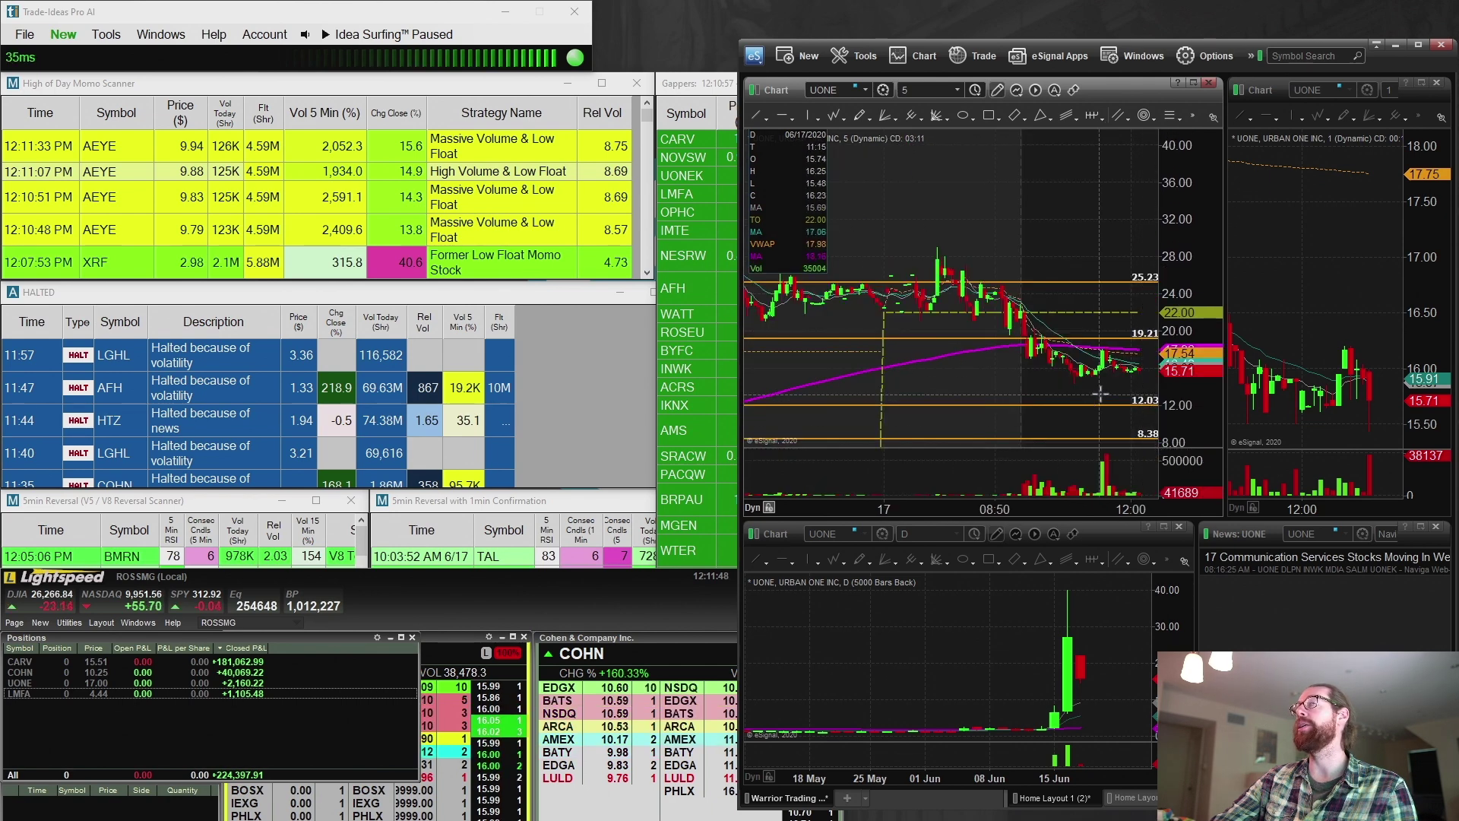